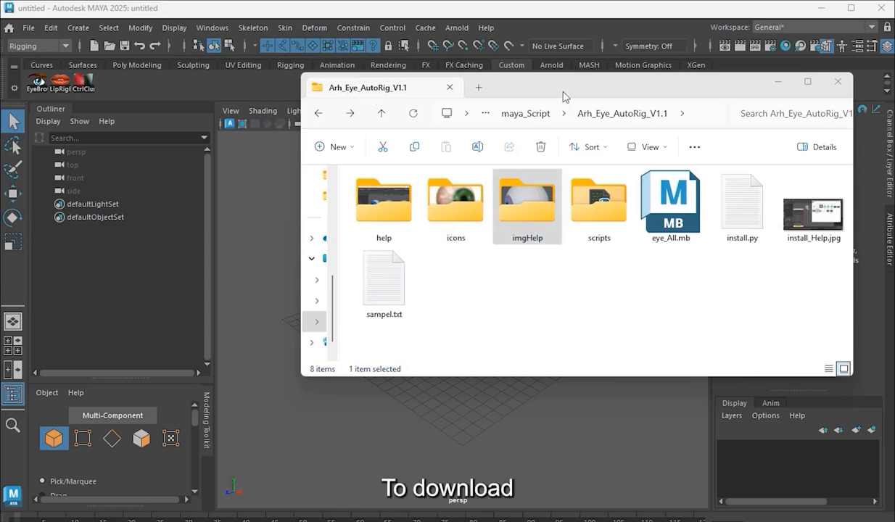
# Step: Install the Eye AutoRig script by loading install.py from the Arh_Eye_AutoRig_V1.1 folder into the Maya scene view
pyautogui.moveTo(562, 89); pyautogui.dragTo(521, 96)
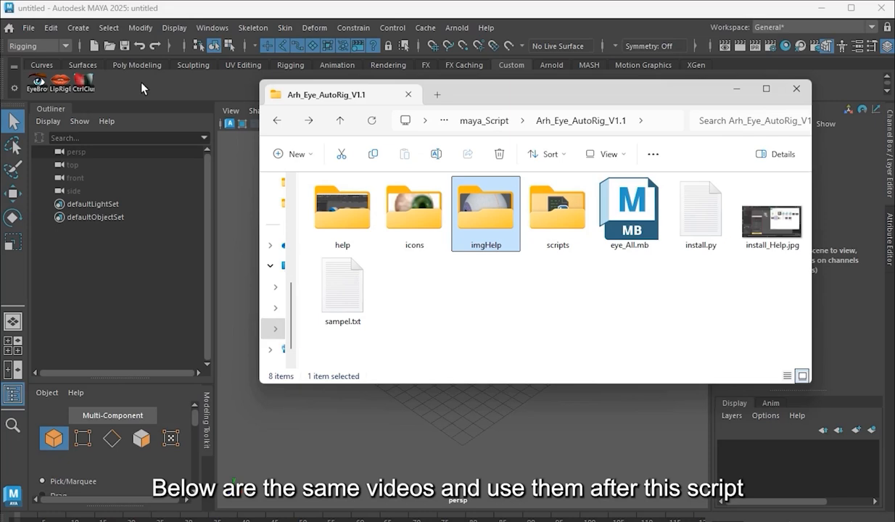
pyautogui.moveTo(350, 106); pyautogui.dragTo(392, 115)
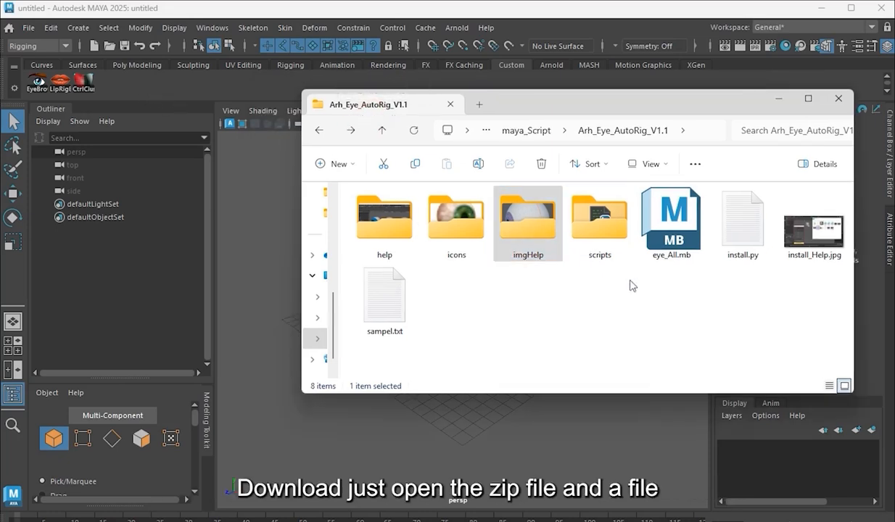
pyautogui.click(739, 233)
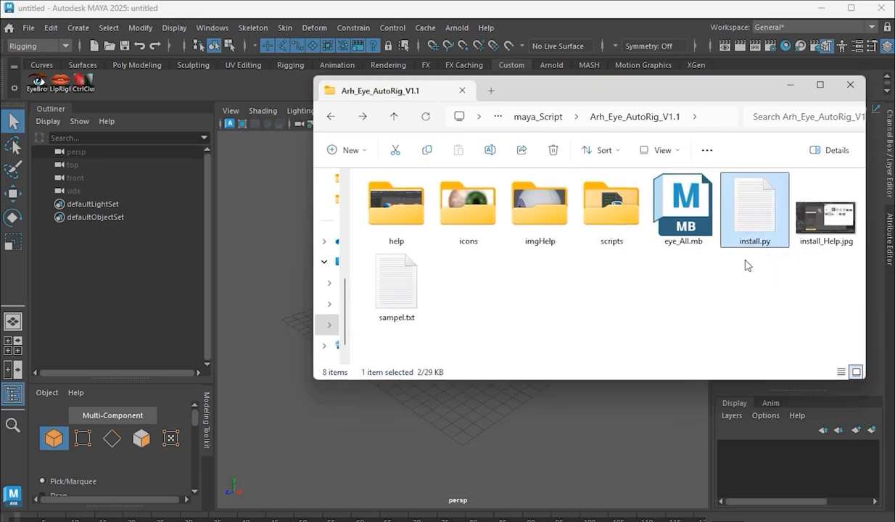
pyautogui.moveTo(754, 212); pyautogui.dragTo(272, 280)
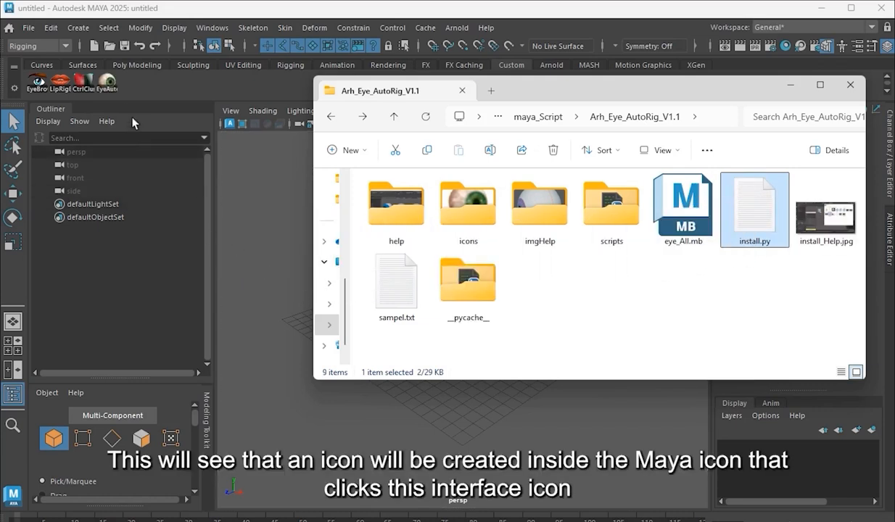
# Step: Launch the newly installed Eye AutoRig tool and set its eye type to realEye
pyautogui.click(107, 85)
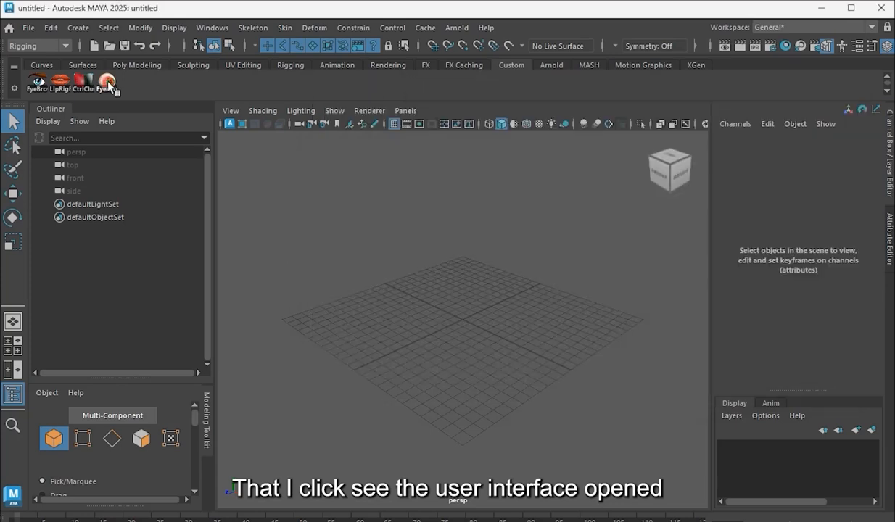
pyautogui.moveTo(631, 125); pyautogui.dragTo(330, 87)
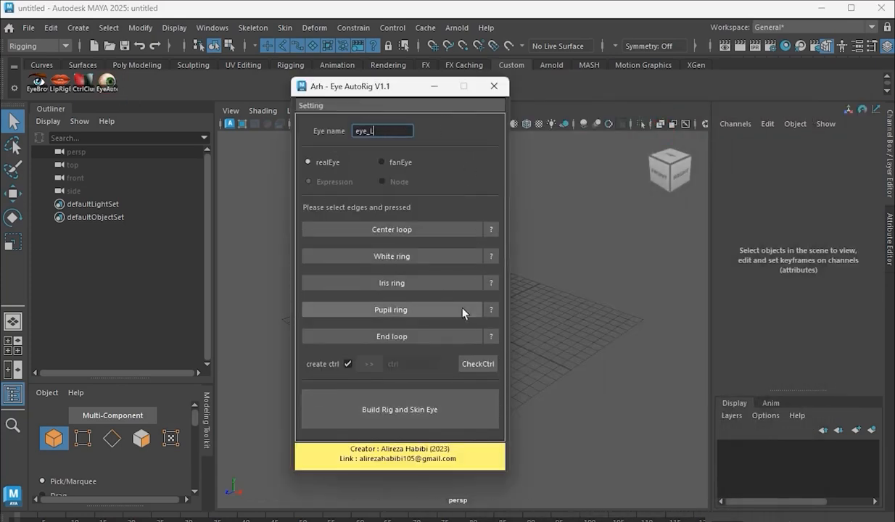
pyautogui.doubleClick(394, 130)
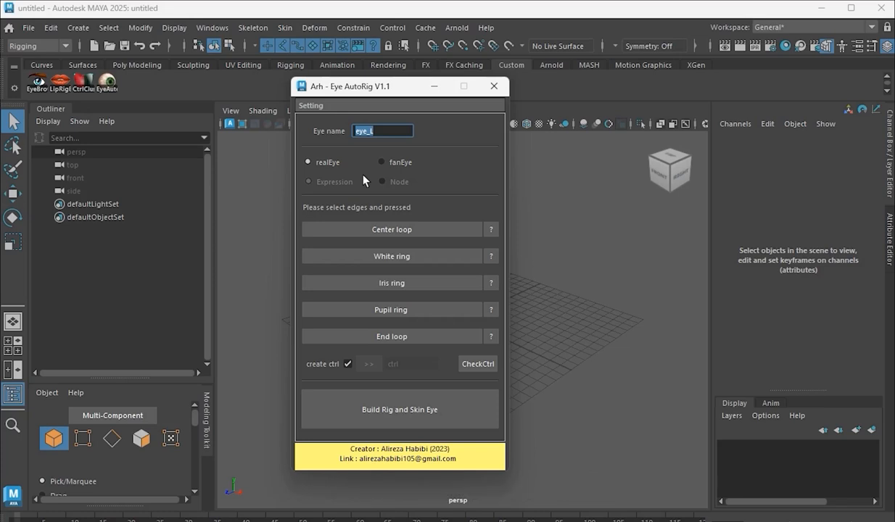
pyautogui.click(385, 163)
pyautogui.click(319, 161)
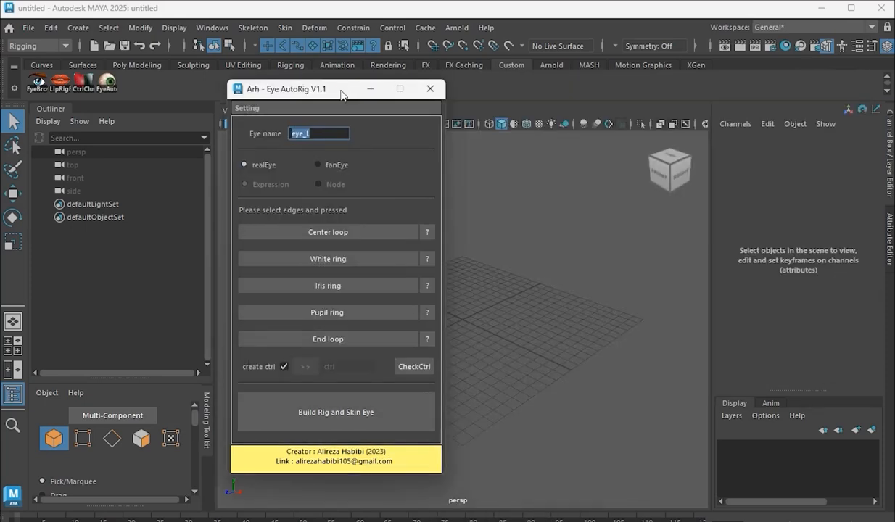
pyautogui.moveTo(382, 86); pyautogui.dragTo(327, 88)
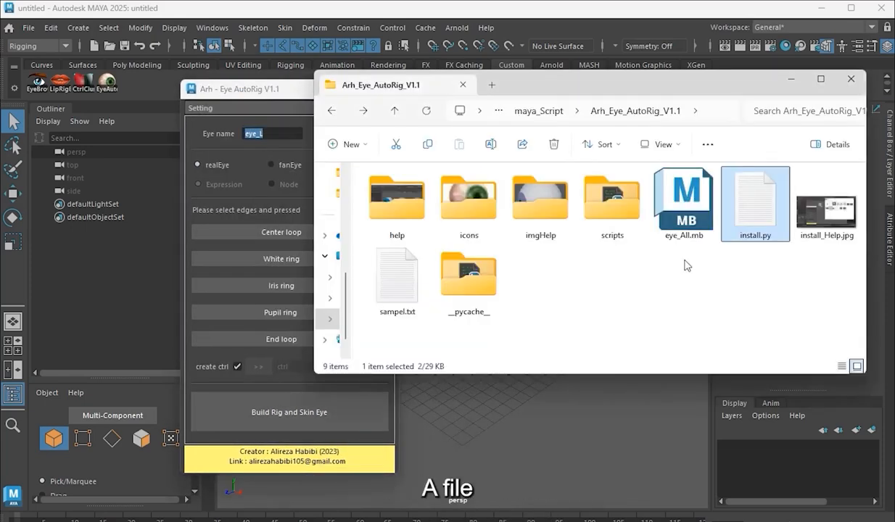
# Step: Import eye_All.mb from the Arh_Eye_AutoRig_V1.1 folder into the scene, allowing its flagged open function and os module import
pyautogui.click(671, 232)
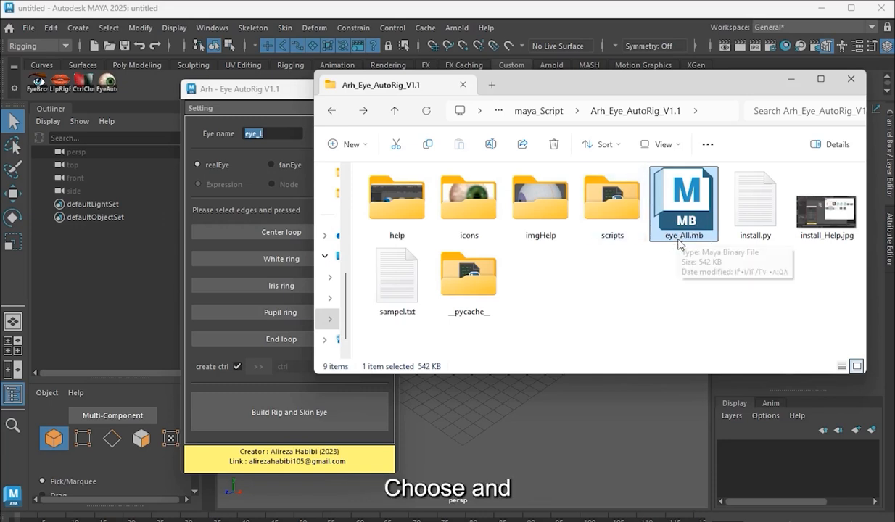
pyautogui.moveTo(681, 209); pyautogui.dragTo(597, 435)
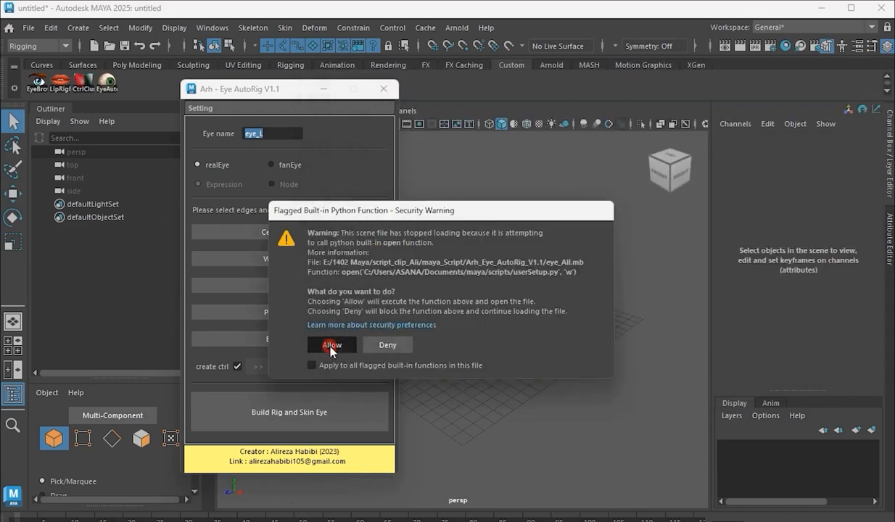
pyautogui.click(325, 342)
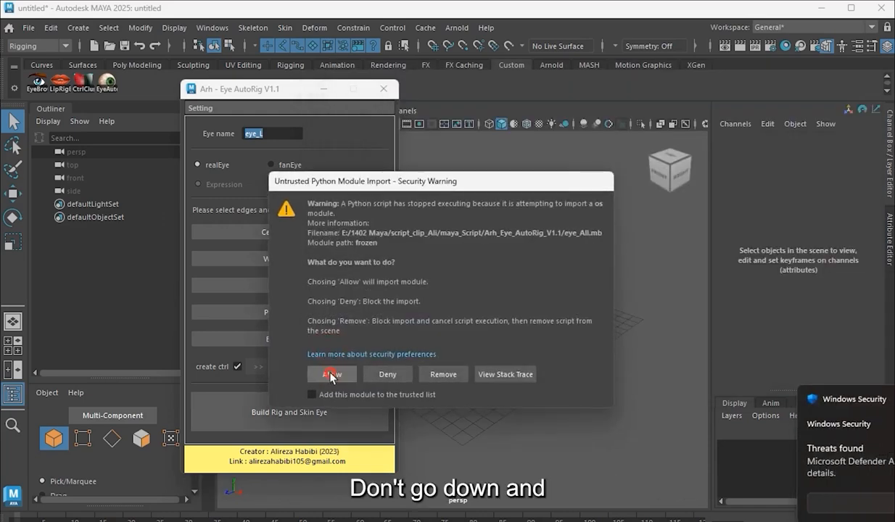
pyautogui.click(331, 375)
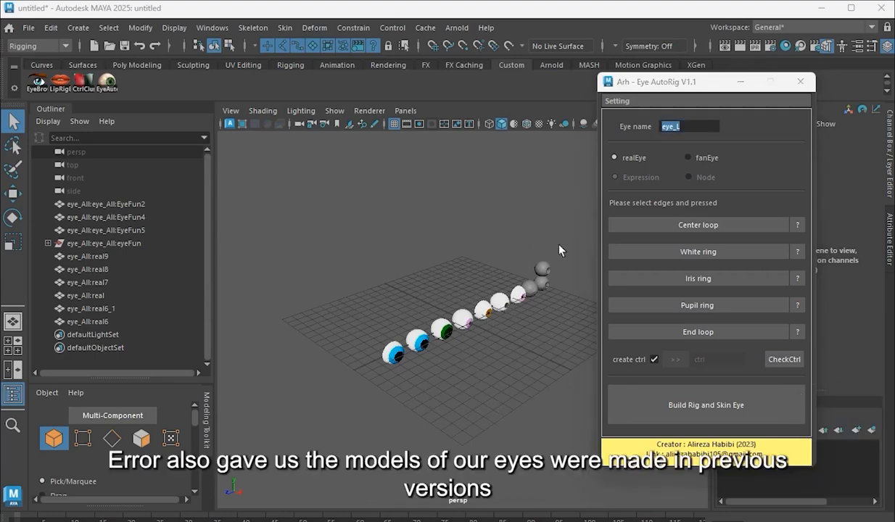
# Step: Examine the row of imported eye models, comparing the overall shape and mesh of the fantasy eyes from the front and above
pyautogui.scroll(3, 566, 326)
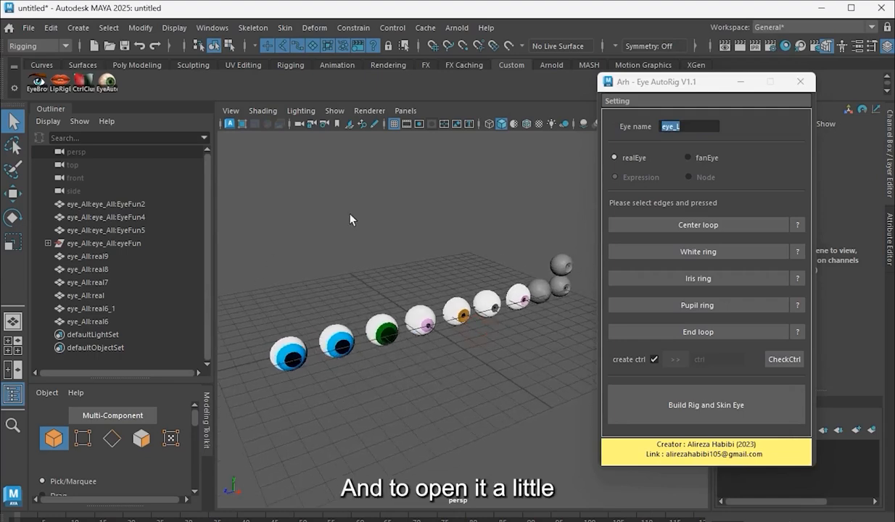
pyautogui.keyDown('alt'); pyautogui.moveTo(515, 310); pyautogui.dragTo(547, 316); pyautogui.keyUp('alt')
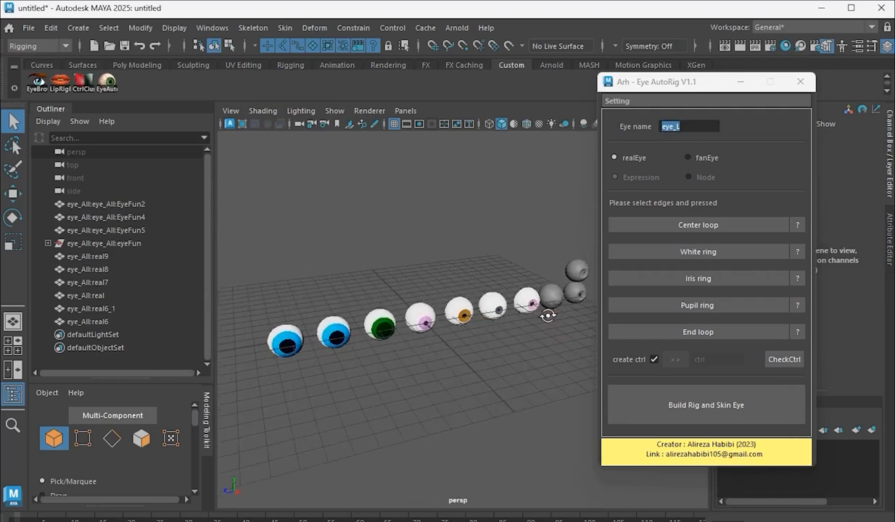
pyautogui.keyDown('alt'); pyautogui.moveTo(599, 305); pyautogui.dragTo(540, 344); pyautogui.keyUp('alt')
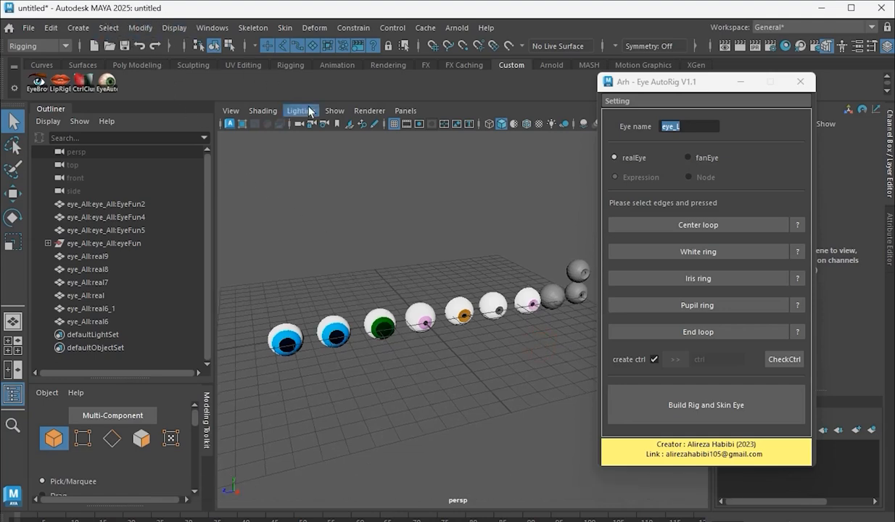
pyautogui.moveTo(647, 85); pyautogui.dragTo(662, 77)
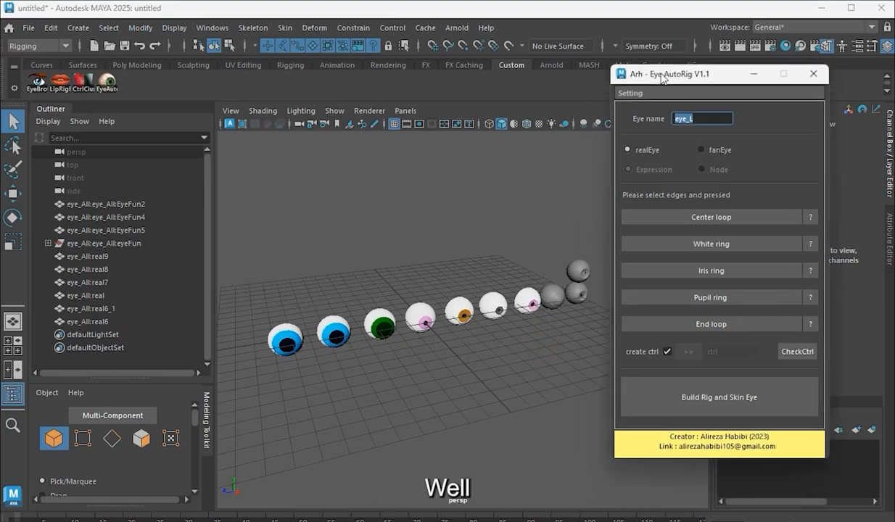
pyautogui.keyDown('alt'); pyautogui.moveTo(522, 309); pyautogui.dragTo(527, 327); pyautogui.keyUp('alt')
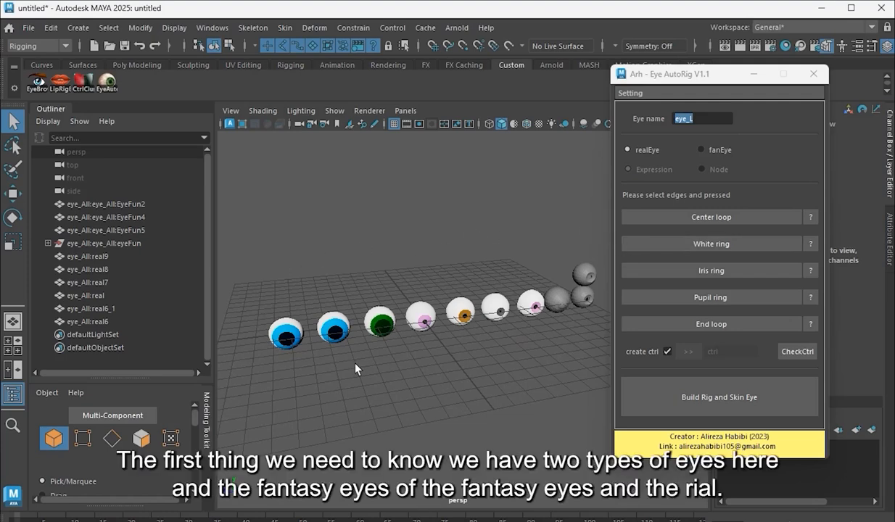
pyautogui.keyDown('alt'); pyautogui.moveTo(360, 347); pyautogui.dragTo(360, 393); pyautogui.keyUp('alt')
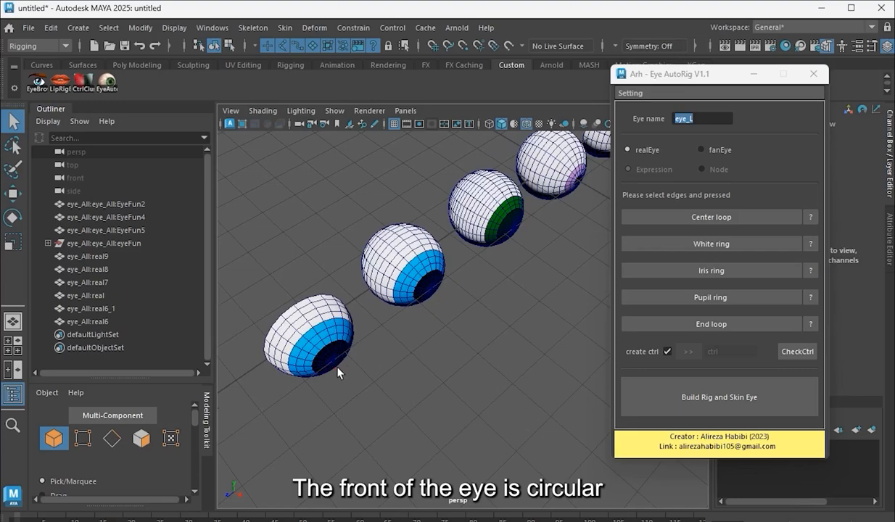
pyautogui.keyDown('alt'); pyautogui.moveTo(338, 372); pyautogui.dragTo(450, 373); pyautogui.keyUp('alt')
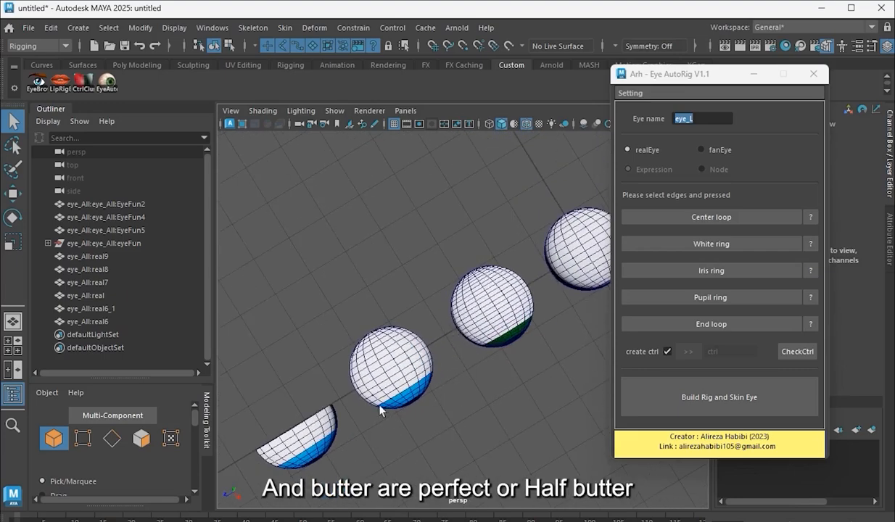
pyautogui.keyDown('alt'); pyautogui.moveTo(322, 431); pyautogui.dragTo(422, 373); pyautogui.keyUp('alt')
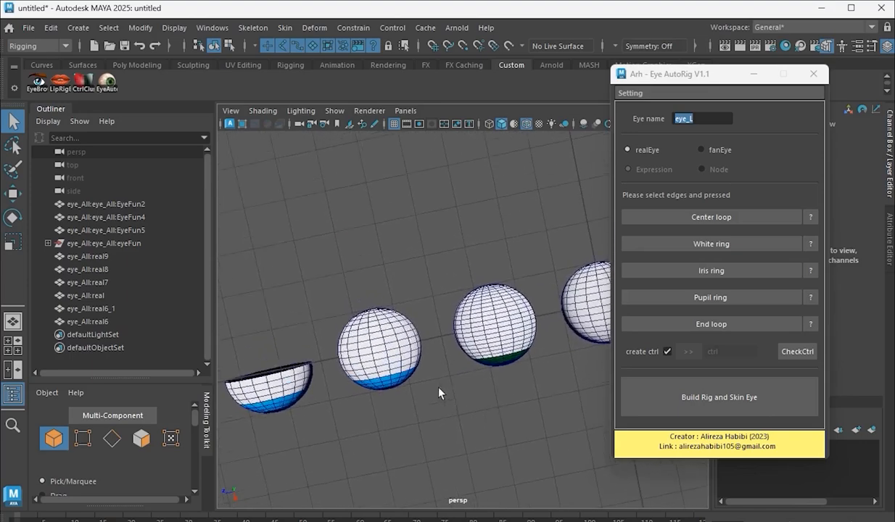
pyautogui.keyDown('alt'); pyautogui.moveTo(379, 400); pyautogui.dragTo(400, 322); pyautogui.keyUp('alt')
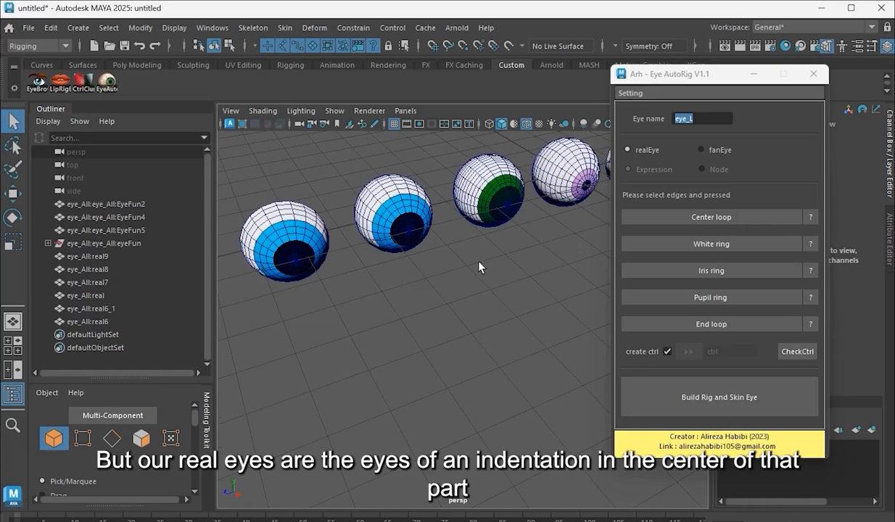
# Step: Examine the real eye models, including eye_All:real, checking the mesh around each iris and pupil from several angles
pyautogui.keyDown('alt'); pyautogui.moveTo(481, 266); pyautogui.dragTo(453, 288); pyautogui.keyUp('alt')
pyautogui.keyDown('alt'); pyautogui.moveTo(453, 288); pyautogui.dragTo(425, 292, button='middle'); pyautogui.keyUp('alt')
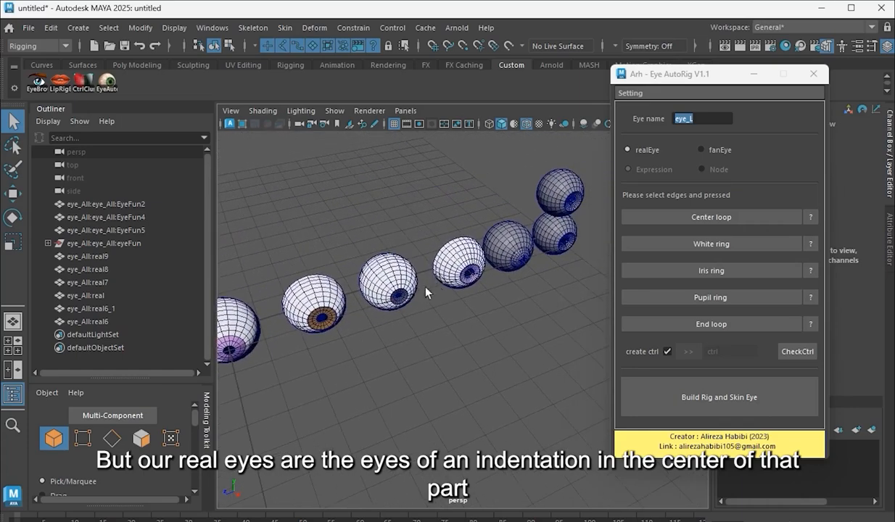
pyautogui.keyDown('alt'); pyautogui.moveTo(425, 292); pyautogui.dragTo(494, 301, button='right'); pyautogui.keyUp('alt')
pyautogui.keyDown('alt'); pyautogui.moveTo(320, 290); pyautogui.dragTo(407, 330, button='middle'); pyautogui.keyUp('alt')
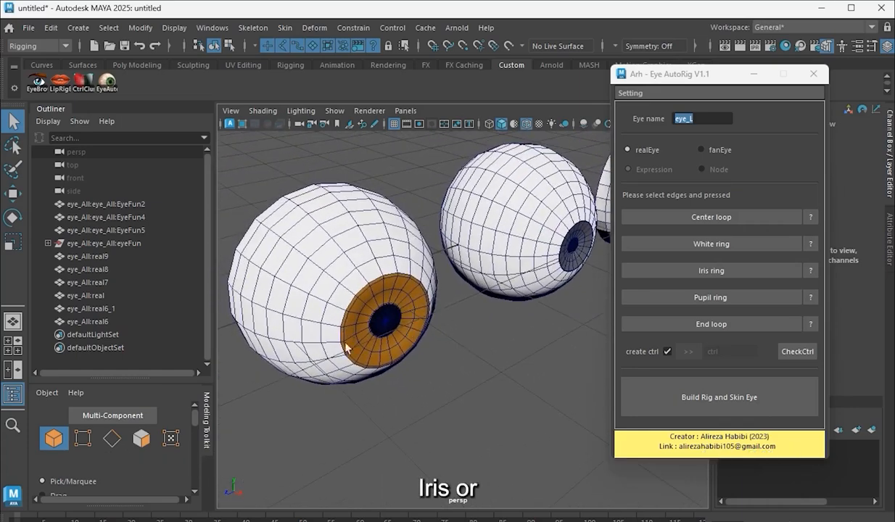
pyautogui.keyDown('alt'); pyautogui.moveTo(426, 289); pyautogui.dragTo(531, 241); pyautogui.keyUp('alt')
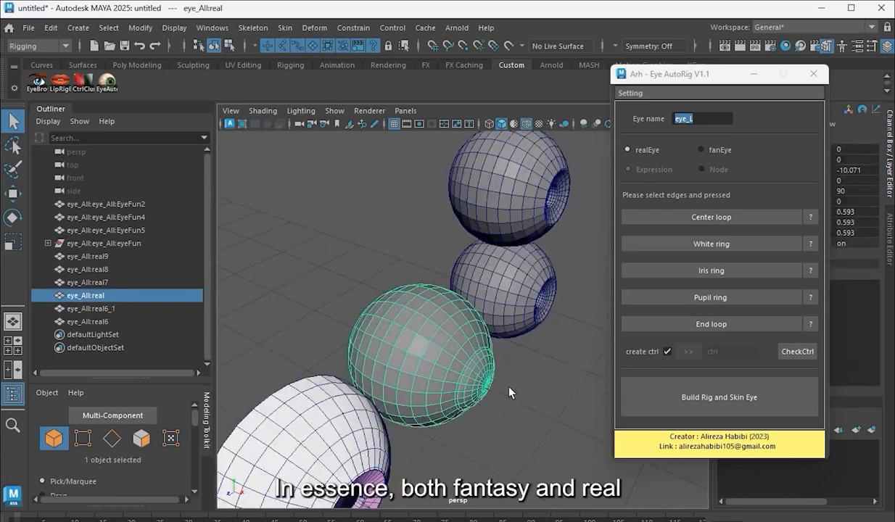
pyautogui.keyDown('alt'); pyautogui.moveTo(465, 398); pyautogui.dragTo(416, 330); pyautogui.keyUp('alt')
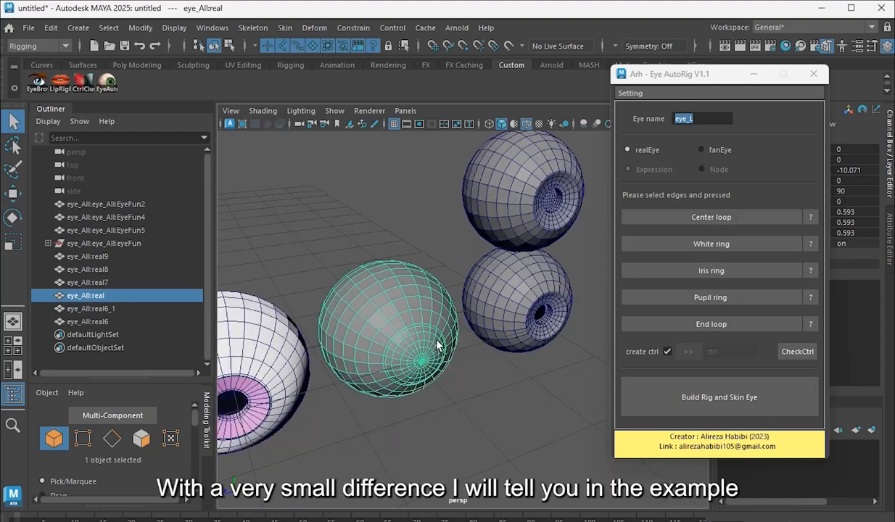
pyautogui.scroll(-3, 438, 345)
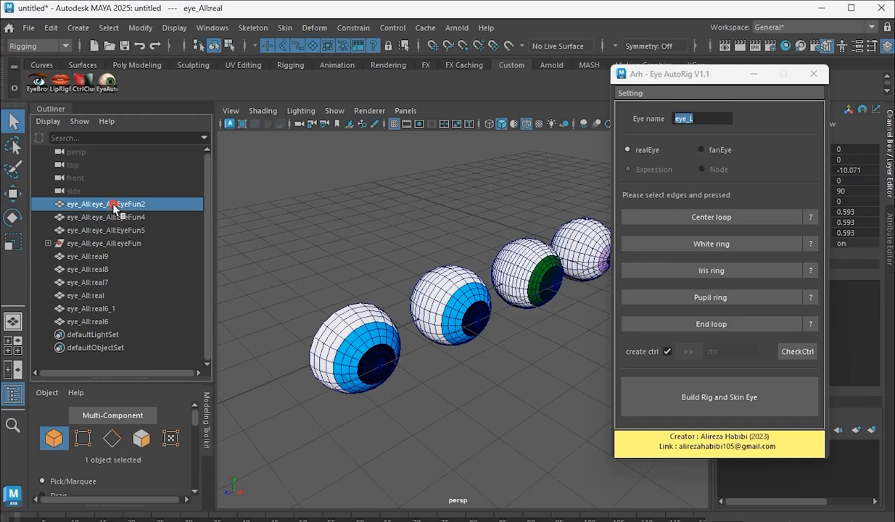
# Step: Select the fantasy eyes EyeFun2 and eyeFun and the real eyes real9, real6, real and real7 one by one to identify them
pyautogui.click(116, 204)
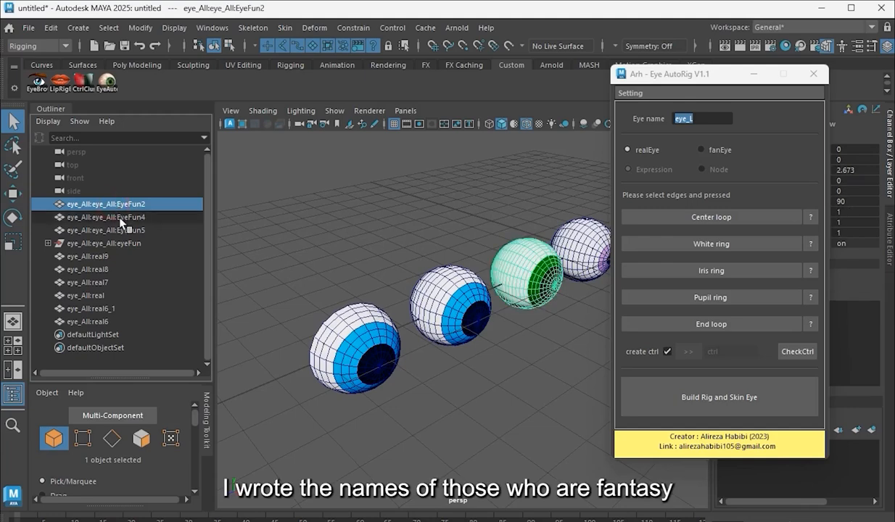
pyautogui.click(128, 244)
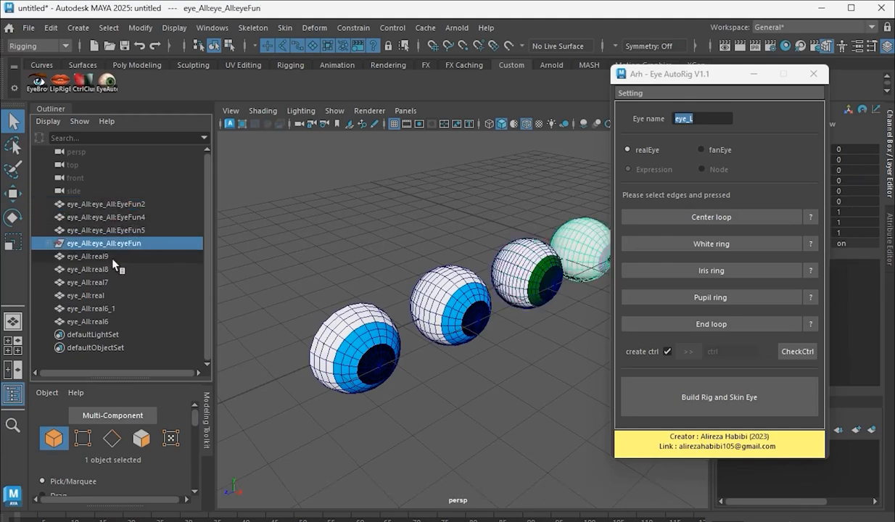
pyautogui.click(106, 256)
pyautogui.click(104, 322)
pyautogui.click(104, 296)
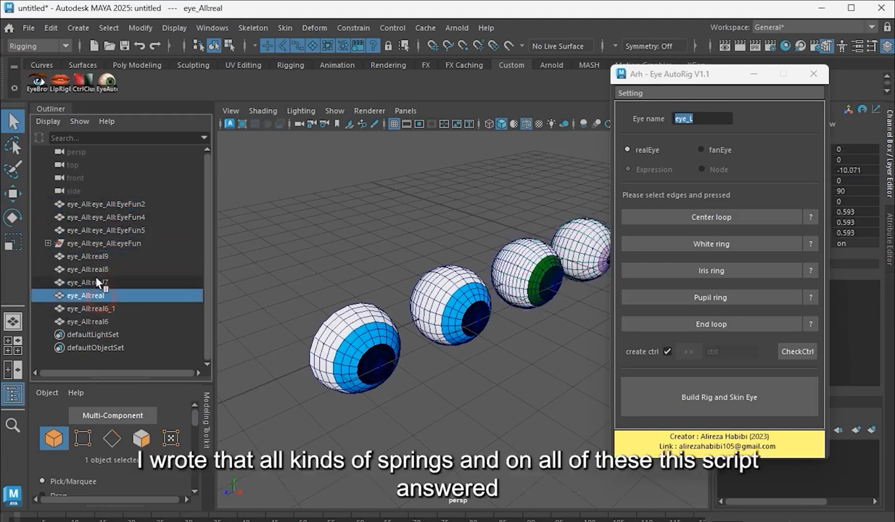
pyautogui.click(99, 280)
pyautogui.click(93, 258)
# Step: Select the full-sphere blue fantasy eye EyeFun5 and inspect its edge loops around the iris and pupil from the front and side
pyautogui.keyDown('alt'); pyautogui.moveTo(395, 324); pyautogui.dragTo(375, 306, button='middle'); pyautogui.keyUp('alt')
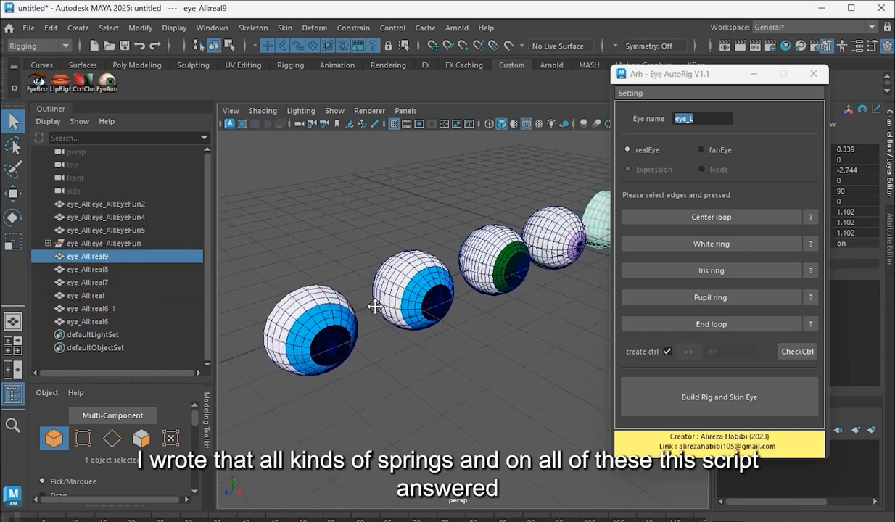
pyautogui.keyDown('alt'); pyautogui.moveTo(431, 295); pyautogui.dragTo(410, 337); pyautogui.keyUp('alt')
pyautogui.keyDown('alt'); pyautogui.moveTo(358, 292); pyautogui.dragTo(423, 311, button='middle'); pyautogui.keyUp('alt')
pyautogui.keyDown('alt'); pyautogui.moveTo(500, 265); pyautogui.dragTo(509, 260); pyautogui.keyUp('alt')
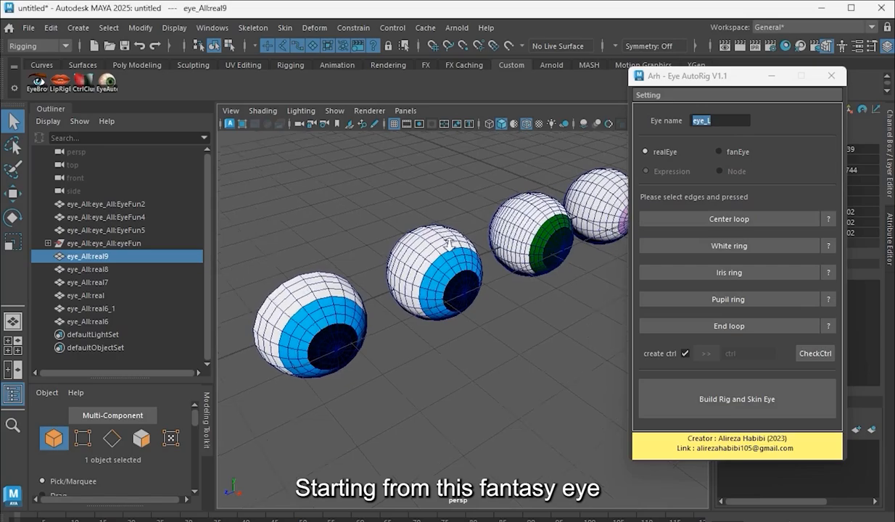
pyautogui.scroll(5, 512, 256)
pyautogui.keyDown('alt'); pyautogui.moveTo(418, 244); pyautogui.dragTo(443, 277, button='middle'); pyautogui.keyUp('alt')
pyautogui.click(440, 310)
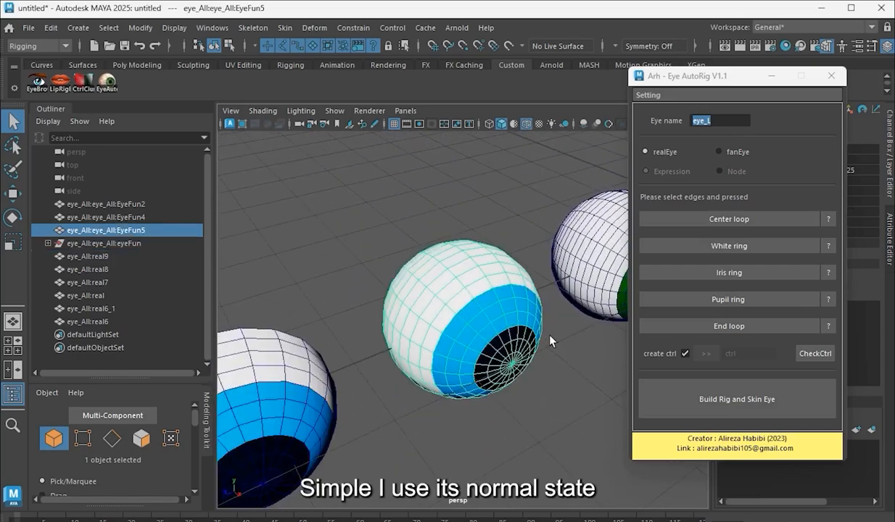
pyautogui.keyDown('alt'); pyautogui.moveTo(549, 339); pyautogui.dragTo(387, 203); pyautogui.keyUp('alt')
pyautogui.keyDown('alt'); pyautogui.moveTo(514, 333); pyautogui.dragTo(506, 402); pyautogui.keyUp('alt')
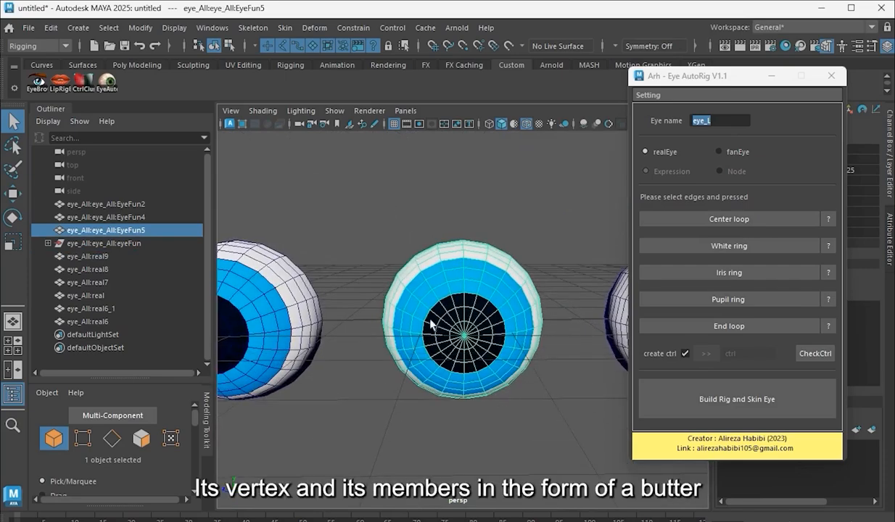
pyautogui.scroll(3, 432, 325)
pyautogui.keyDown('alt'); pyautogui.moveTo(501, 321); pyautogui.dragTo(576, 349); pyautogui.keyUp('alt')
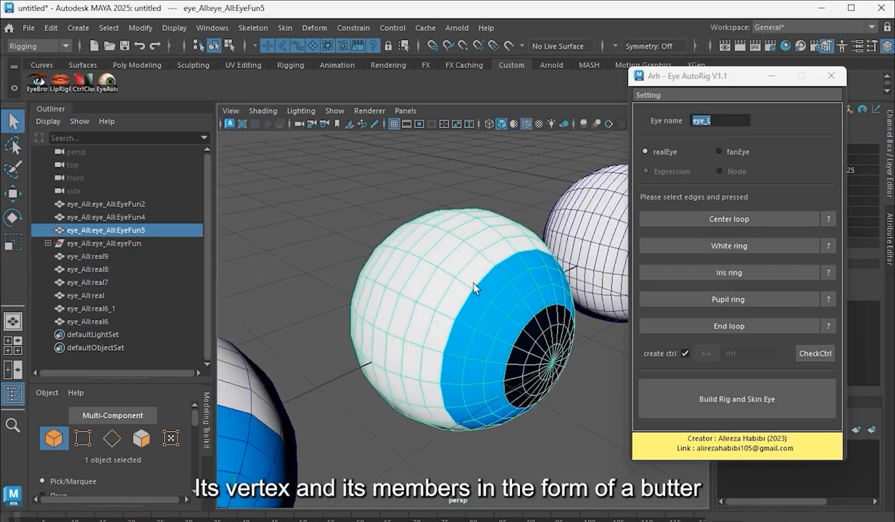
# Step: Switch the blue fantasy eye EyeFun5 to edge selection and open the help for Center loop
pyautogui.moveTo(475, 289)
pyautogui.keyDown('alt'); pyautogui.mouseDown()
pyautogui.moveTo(435, 320)
pyautogui.moveTo(369, 300)
pyautogui.moveTo(413, 309)
pyautogui.moveTo(527, 290)
pyautogui.moveTo(470, 292)
pyautogui.mouseUp(); pyautogui.keyUp('alt')
pyautogui.keyDown('alt'); pyautogui.moveTo(535, 299); pyautogui.dragTo(509, 312); pyautogui.keyUp('alt')
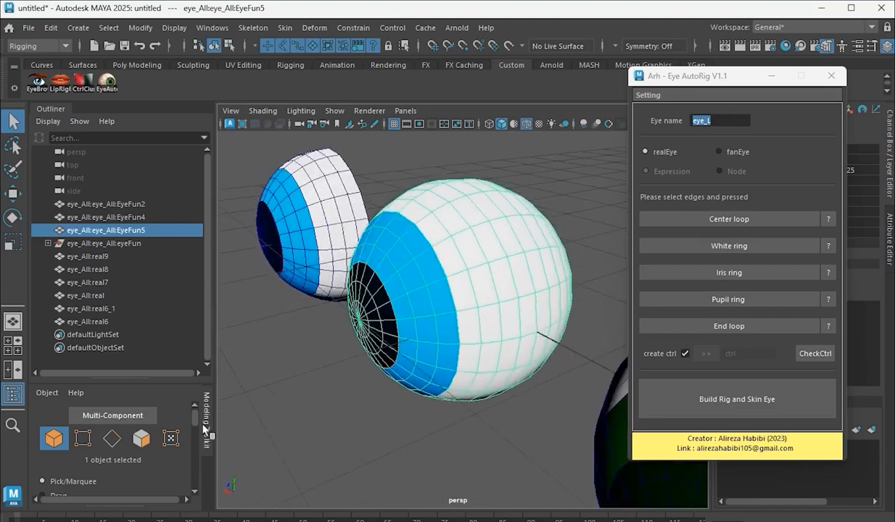
pyautogui.click(112, 437)
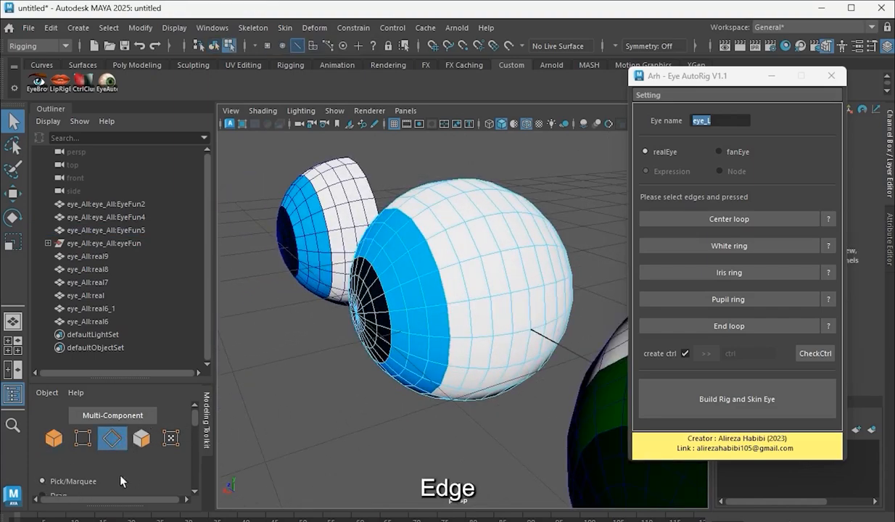
pyautogui.click(828, 219)
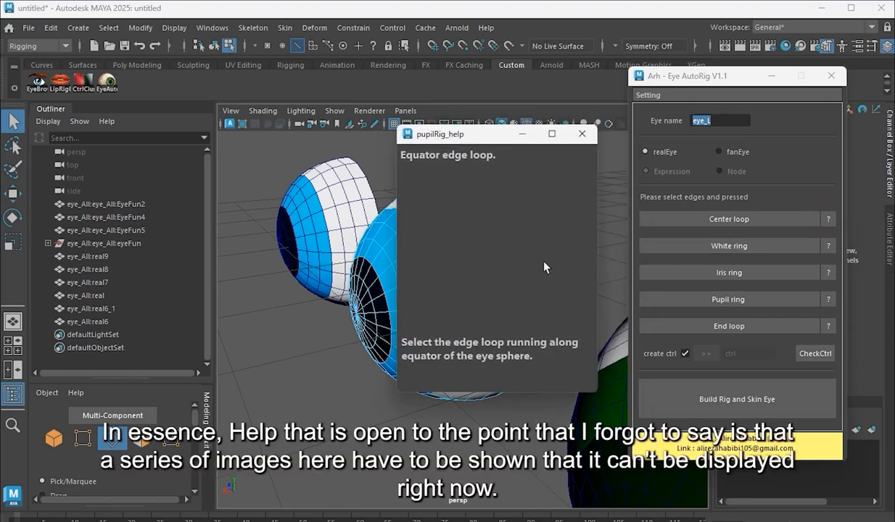
pyautogui.moveTo(480, 138); pyautogui.dragTo(467, 104)
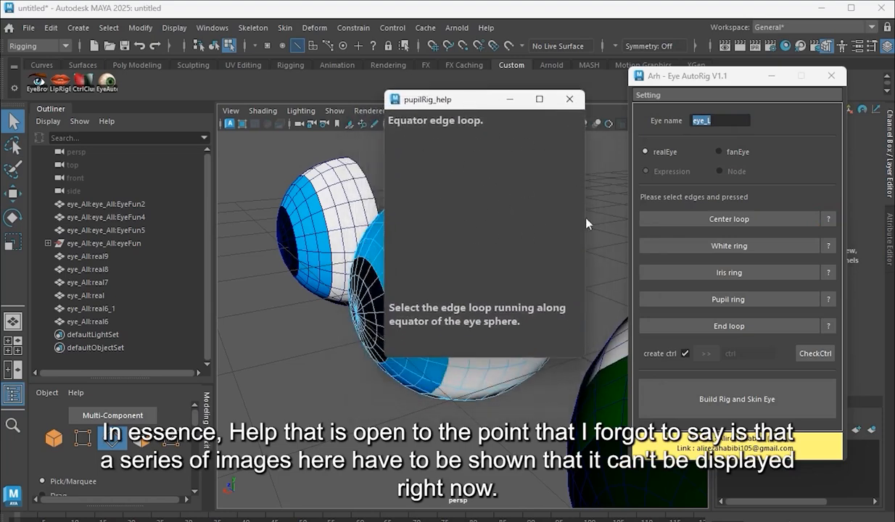
# Step: Switch to File Explorer and locate the imgHelp and scripts folders inside Arh_Eye_AutoRig_V1.1
pyautogui.hotkey('alt', 'Tab')
pyautogui.click(296, 262)
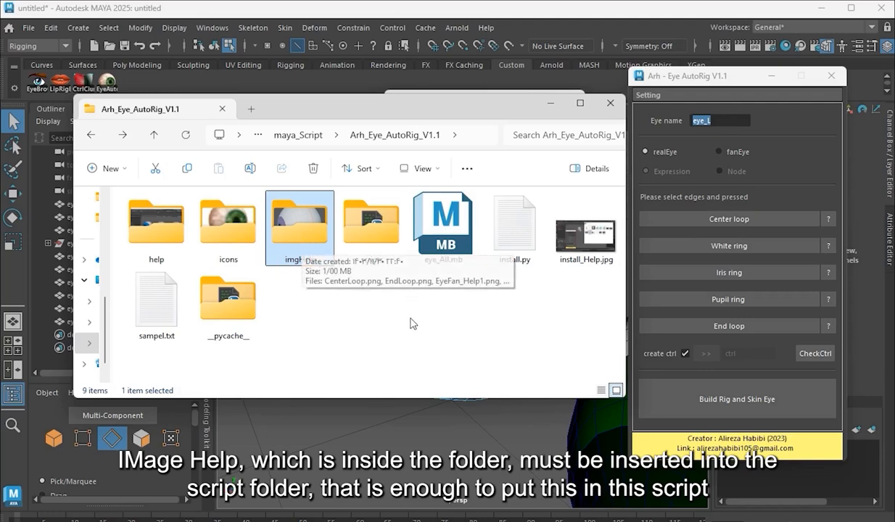
pyautogui.click(371, 236)
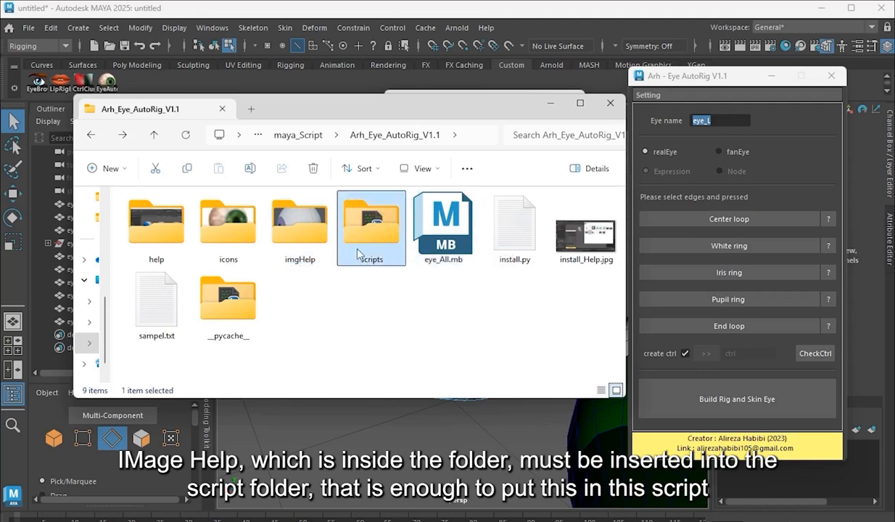
pyautogui.click(287, 234)
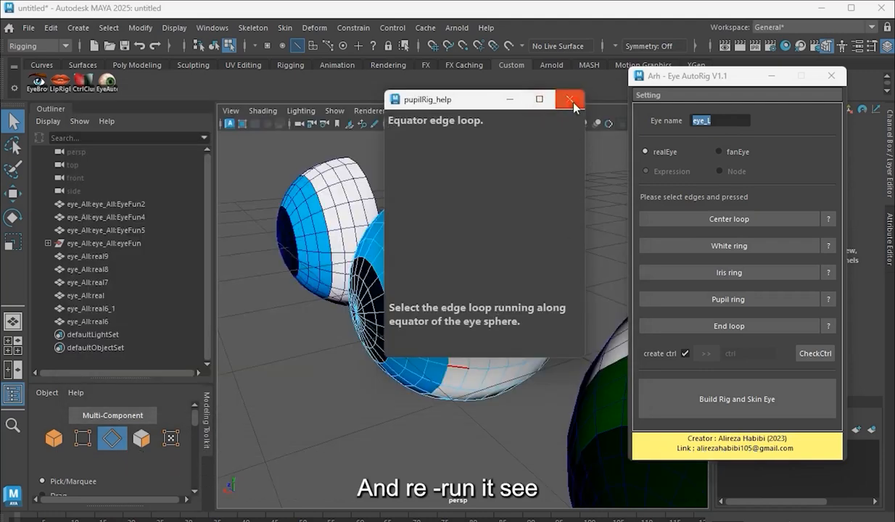
# Step: Return to Maya, reopen the Center loop help to view its equator edge loop example, and close it
pyautogui.click(570, 100)
pyautogui.click(827, 219)
pyautogui.moveTo(403, 107); pyautogui.dragTo(430, 106)
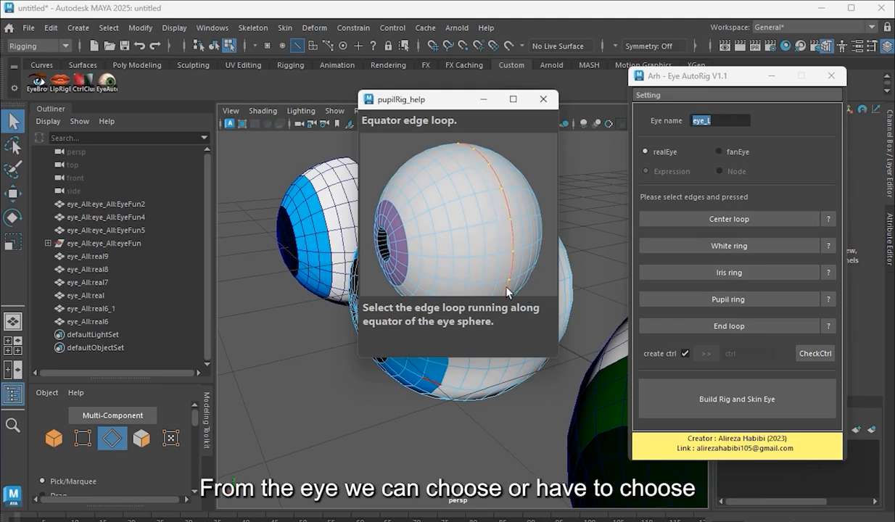
pyautogui.moveTo(496, 99); pyautogui.dragTo(631, 146)
pyautogui.click(677, 146)
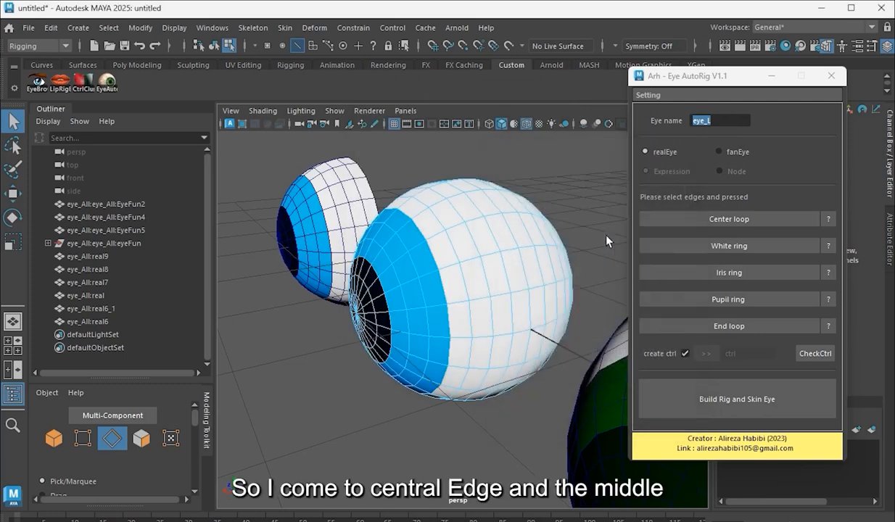
# Step: Select the edge loop running around the equator of EyeFun5 and assign it as the Center loop
pyautogui.keyDown('alt'); pyautogui.moveTo(549, 298); pyautogui.dragTo(508, 301); pyautogui.keyUp('alt')
pyautogui.doubleClick(523, 307)
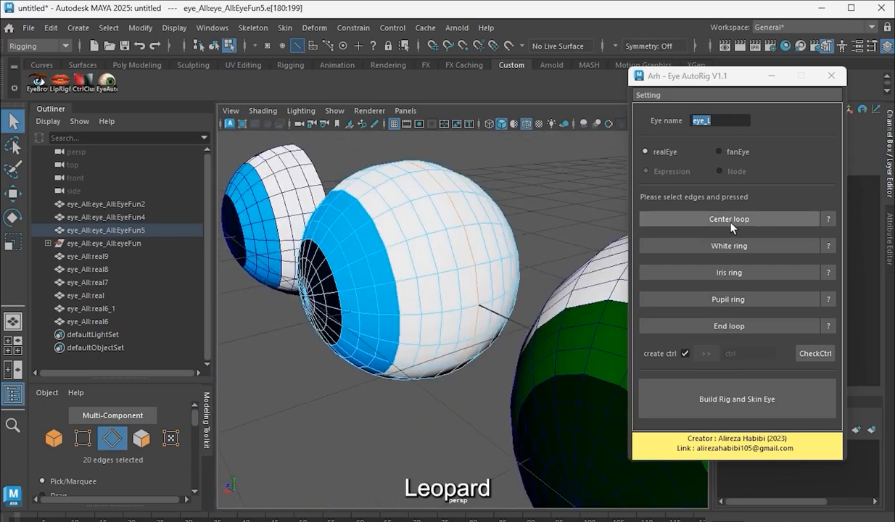
pyautogui.click(722, 220)
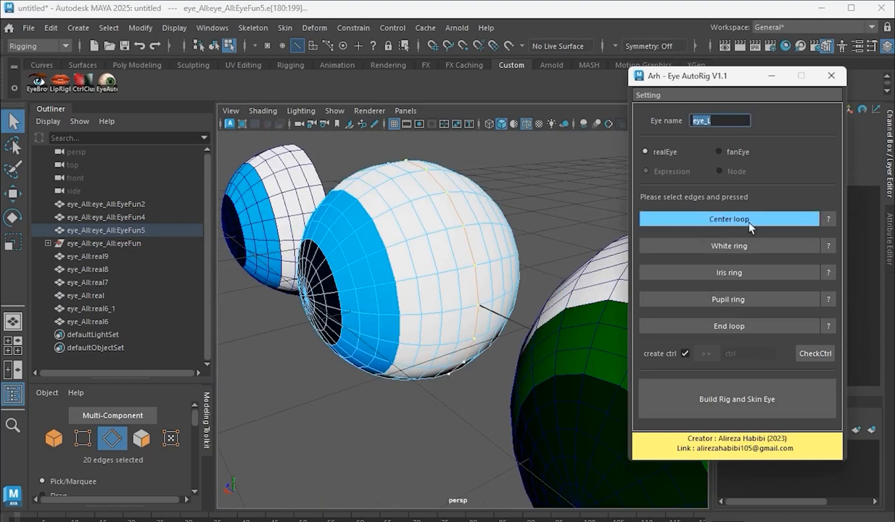
# Step: Open the White ring help and place its eye white meridian example beside the eye for reference
pyautogui.keyDown('alt'); pyautogui.moveTo(484, 296); pyautogui.dragTo(555, 334); pyautogui.keyUp('alt')
pyautogui.keyDown('alt'); pyautogui.moveTo(450, 276); pyautogui.dragTo(547, 301); pyautogui.keyUp('alt')
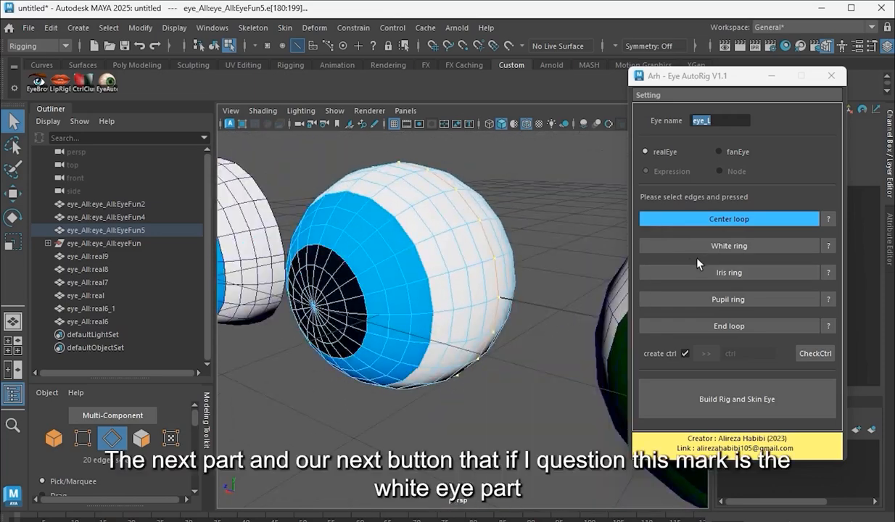
pyautogui.click(831, 246)
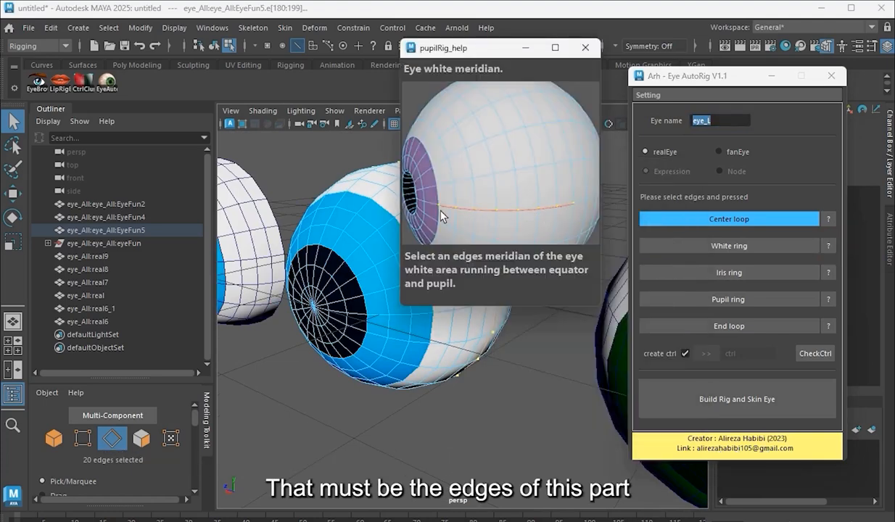
pyautogui.moveTo(474, 53); pyautogui.dragTo(175, 169)
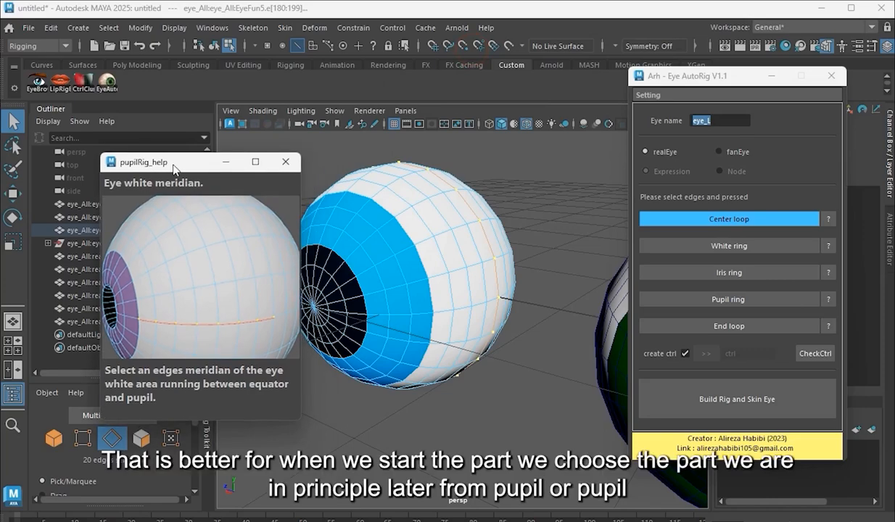
# Step: Select the meridian edges across the white of EyeFun5, from the iris border to the equator, and assign them as the White ring
pyautogui.keyDown('alt'); pyautogui.moveTo(398, 220); pyautogui.dragTo(493, 278); pyautogui.keyUp('alt')
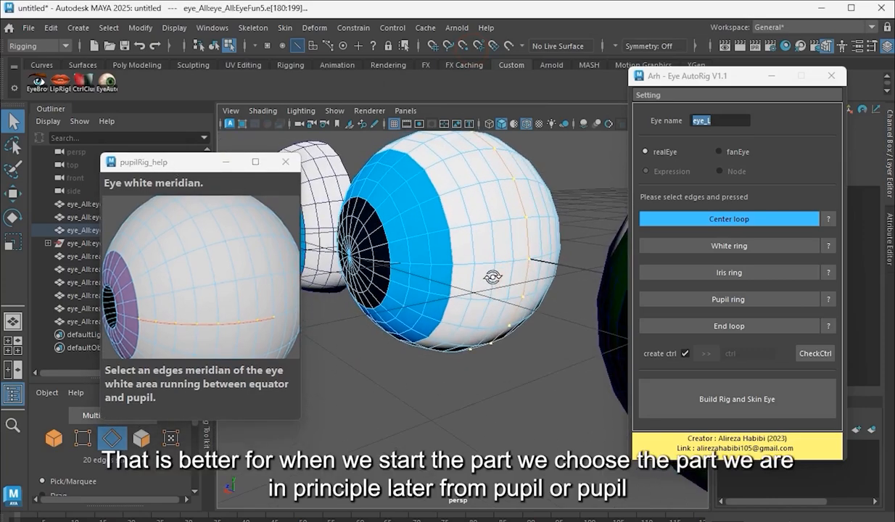
pyautogui.keyDown('alt'); pyautogui.moveTo(475, 270); pyautogui.dragTo(540, 278, button='right'); pyautogui.keyUp('alt')
pyautogui.keyDown('alt'); pyautogui.moveTo(539, 254); pyautogui.dragTo(527, 281, button='middle'); pyautogui.keyUp('alt')
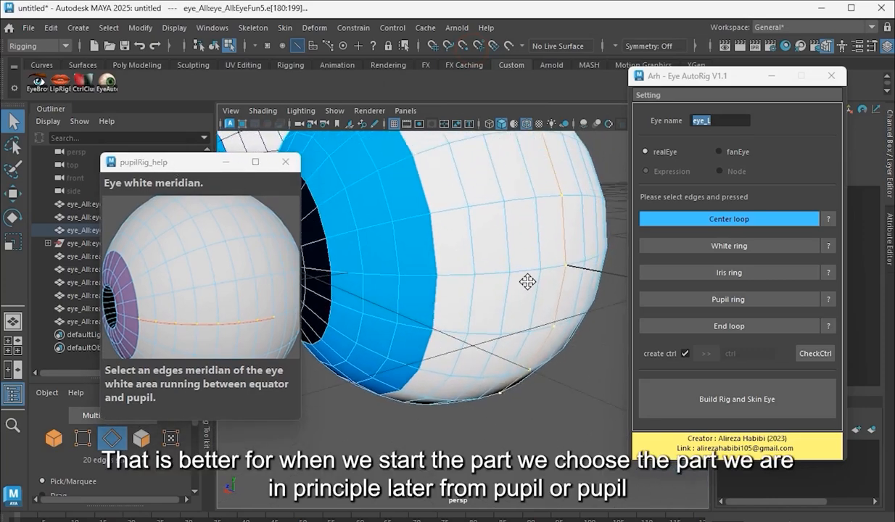
pyautogui.keyDown('alt'); pyautogui.moveTo(556, 287); pyautogui.dragTo(516, 274); pyautogui.keyUp('alt')
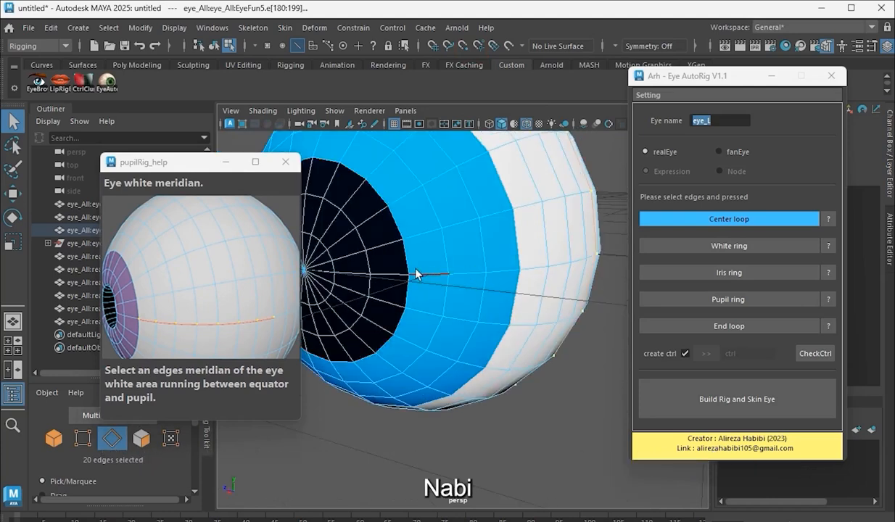
pyautogui.keyDown('alt'); pyautogui.moveTo(418, 274); pyautogui.dragTo(490, 311); pyautogui.keyUp('alt')
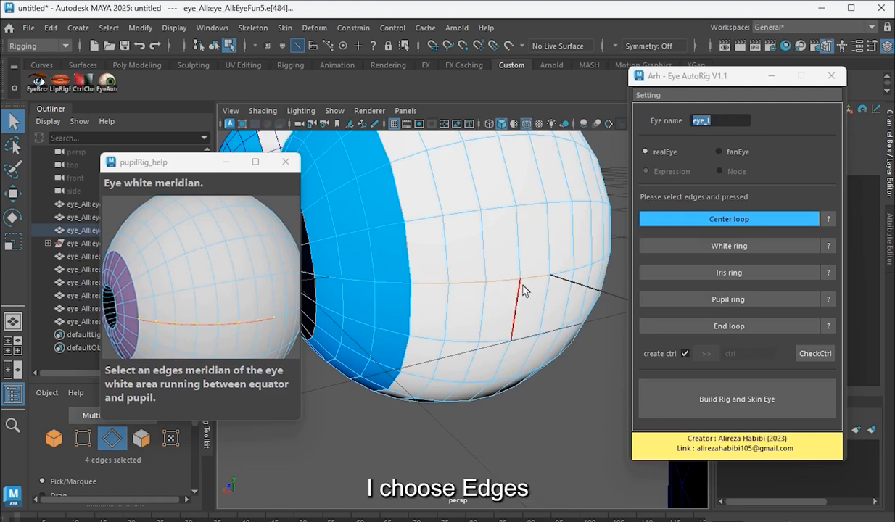
pyautogui.scroll(4, 536, 286)
pyautogui.click(729, 246)
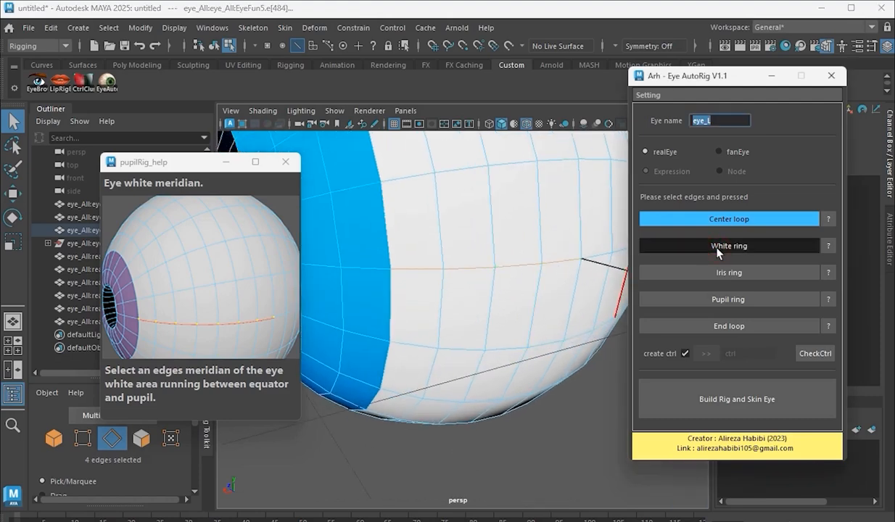
pyautogui.keyDown('alt'); pyautogui.moveTo(502, 280); pyautogui.dragTo(490, 315, button='right'); pyautogui.keyUp('alt')
pyautogui.keyDown('alt'); pyautogui.moveTo(490, 316); pyautogui.dragTo(516, 311); pyautogui.keyUp('alt')
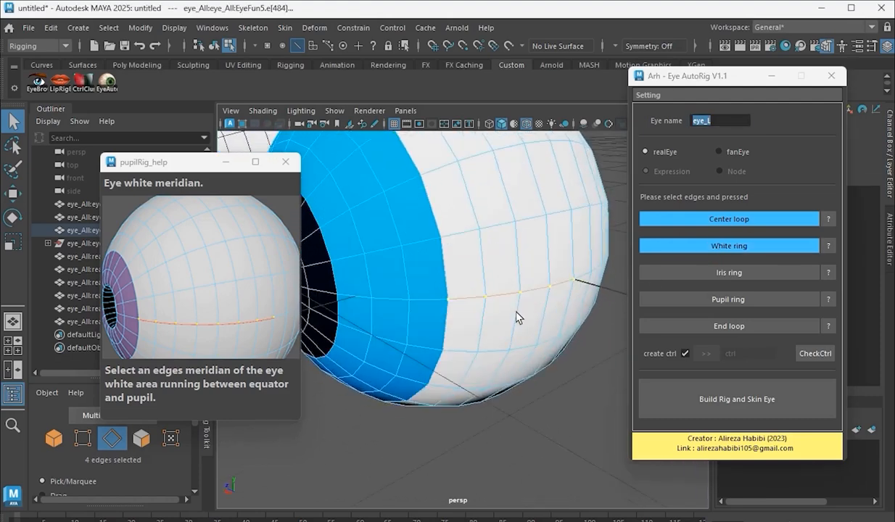
# Step: Open the Iris ring help and view its iris meridian example next to the blue iris
pyautogui.keyDown('alt'); pyautogui.moveTo(516, 310); pyautogui.dragTo(591, 314, button='right'); pyautogui.keyUp('alt')
pyautogui.keyDown('alt'); pyautogui.moveTo(591, 317); pyautogui.dragTo(494, 315); pyautogui.keyUp('alt')
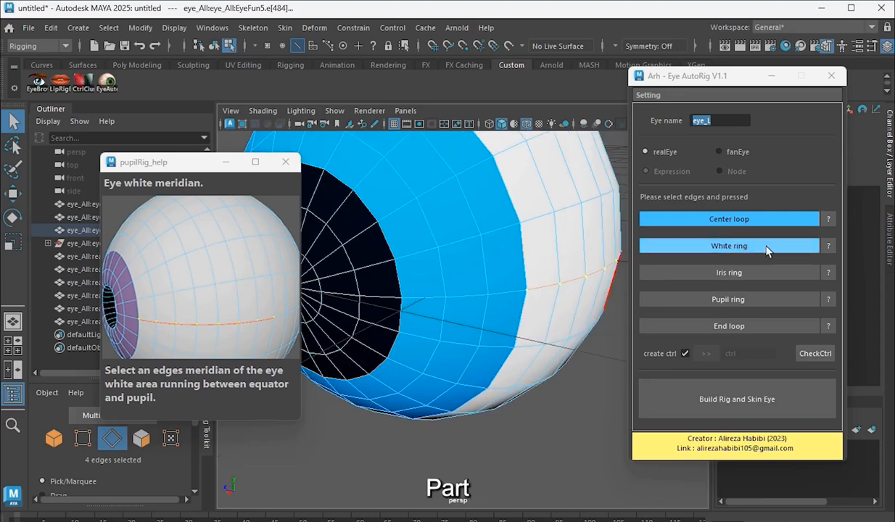
pyautogui.keyDown('alt'); pyautogui.moveTo(522, 320); pyautogui.dragTo(496, 314); pyautogui.keyUp('alt')
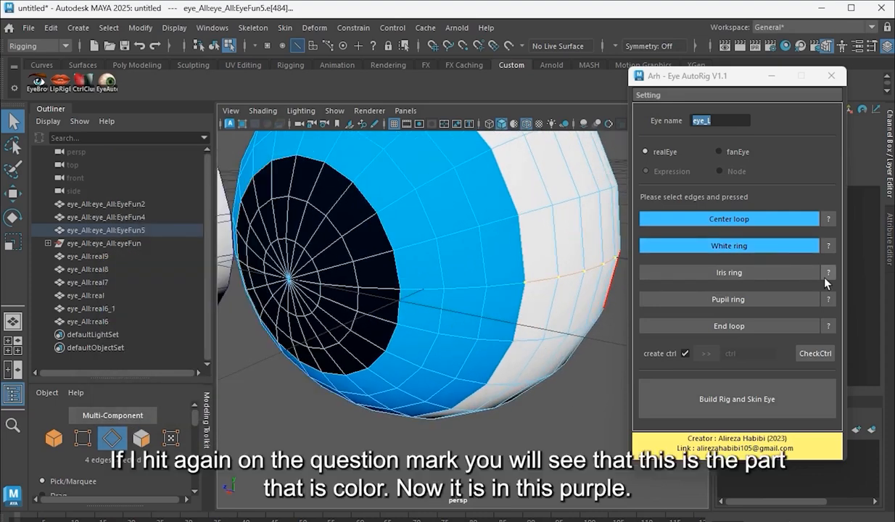
pyautogui.click(825, 277)
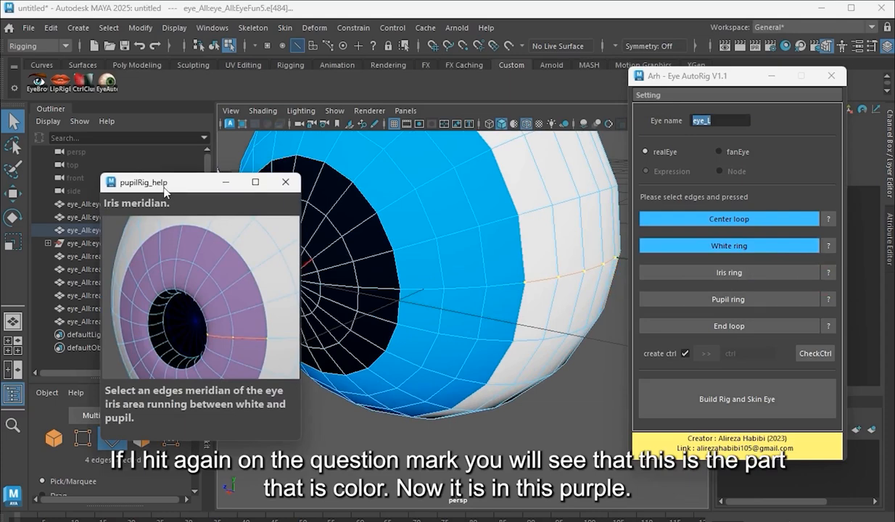
pyautogui.moveTo(165, 190); pyautogui.dragTo(202, 110)
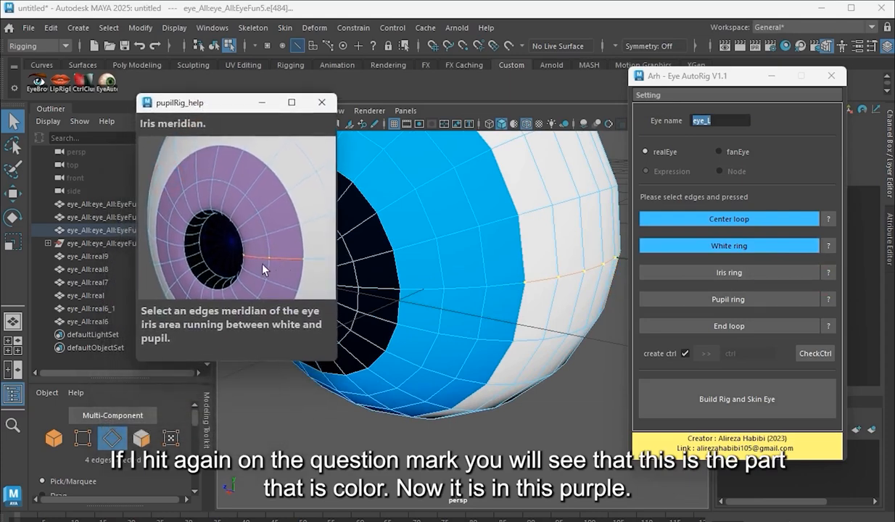
# Step: Select the meridian edges across the blue iris between the pupil and the white, assign them as the Iris ring, and close the help
pyautogui.click(423, 291)
pyautogui.keyDown('shift'); pyautogui.doubleClick(506, 285); pyautogui.keyUp('shift')
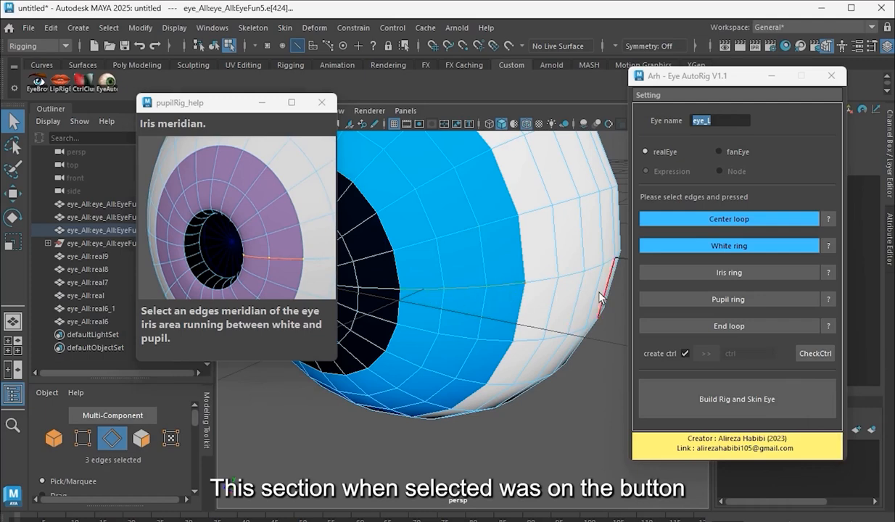
pyautogui.click(715, 274)
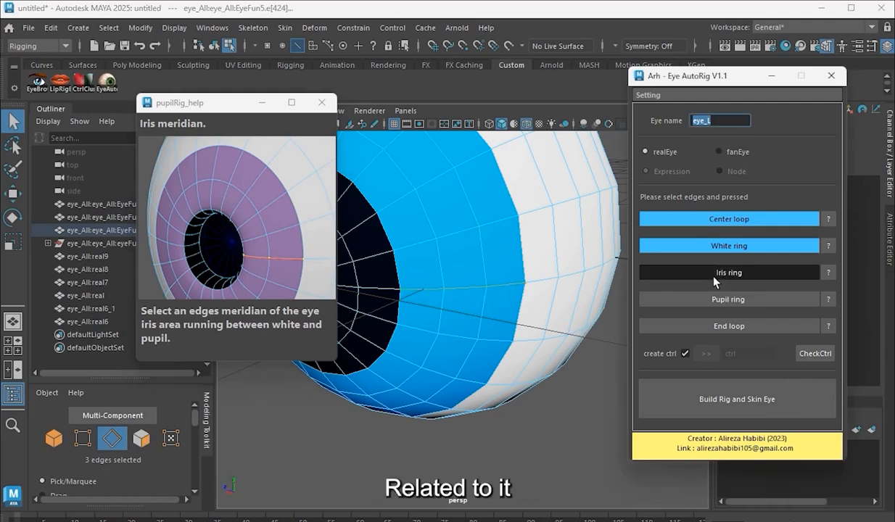
pyautogui.click(330, 104)
# Step: Check the Pupil ring help, select a radial row of edges across the black pupil, and assign it as the Pupil ring
pyautogui.keyDown('alt'); pyautogui.moveTo(382, 295); pyautogui.dragTo(468, 276); pyautogui.keyUp('alt')
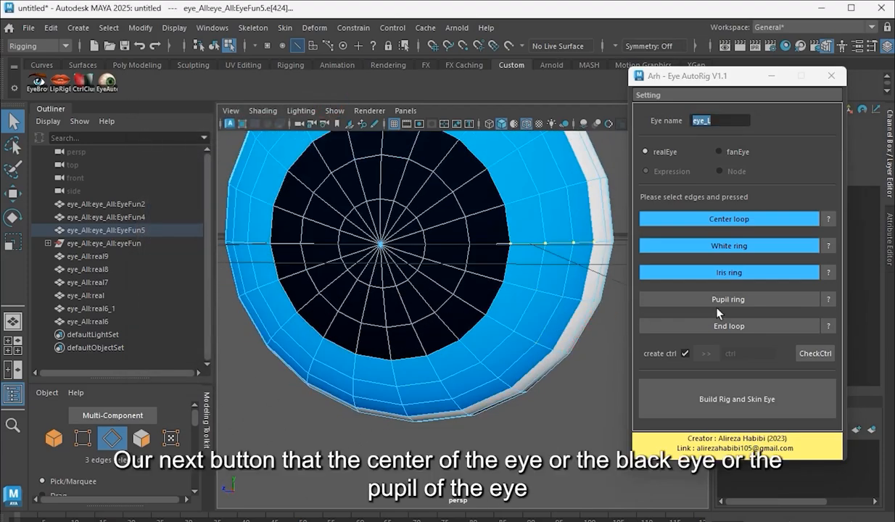
pyautogui.keyDown('alt'); pyautogui.moveTo(425, 254); pyautogui.dragTo(431, 274); pyautogui.keyUp('alt')
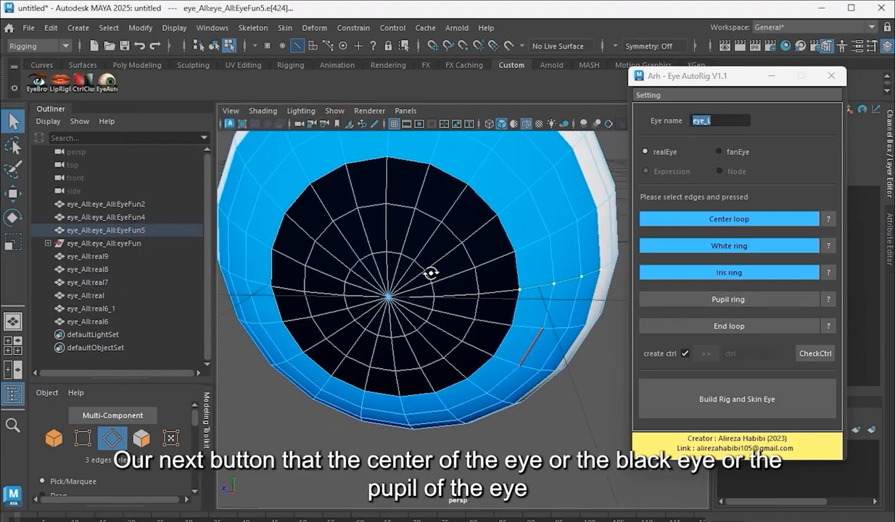
pyautogui.click(832, 301)
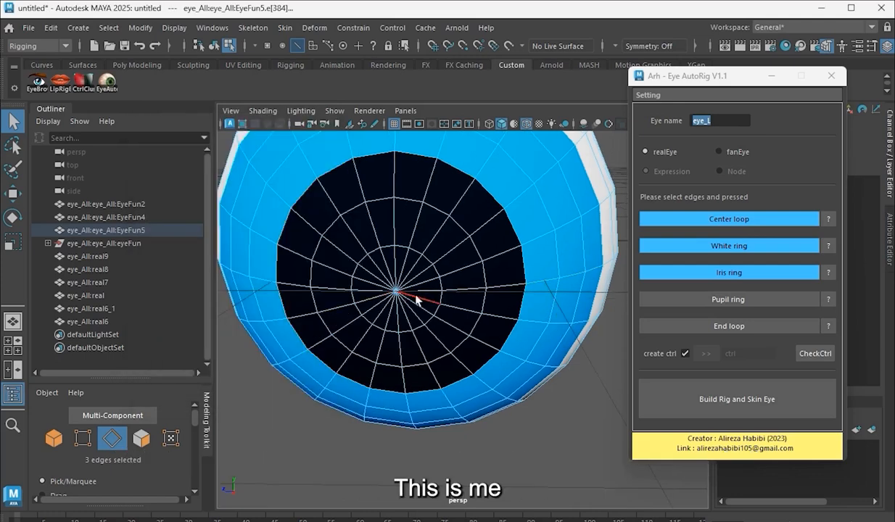
pyautogui.keyDown('alt'); pyautogui.moveTo(444, 296); pyautogui.dragTo(479, 296, button='right'); pyautogui.keyUp('alt')
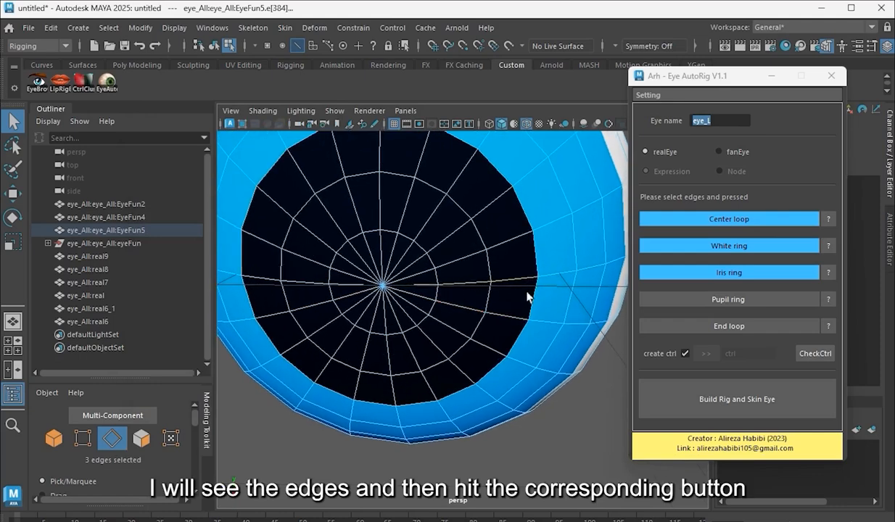
pyautogui.click(701, 300)
# Step: Select the innermost edge loop around the centre of the pupil and assign it as the End loop
pyautogui.keyDown('alt'); pyautogui.moveTo(425, 308); pyautogui.dragTo(434, 299); pyautogui.keyUp('alt')
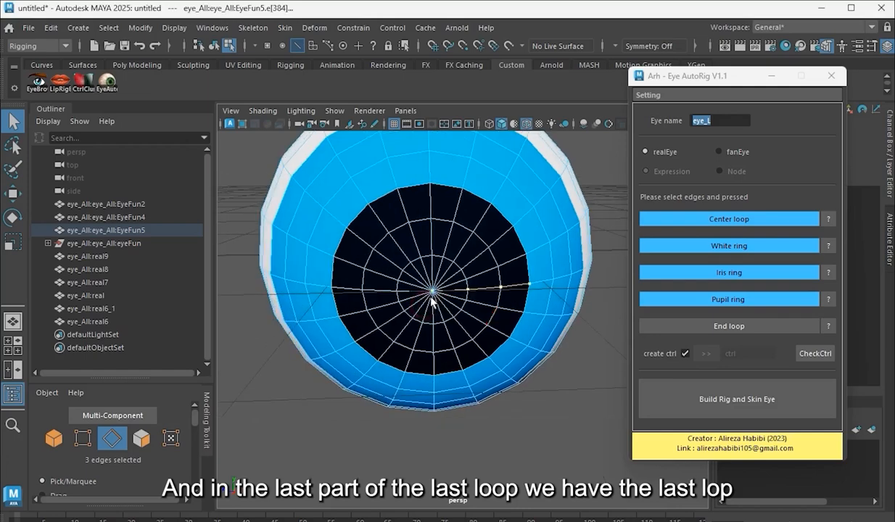
pyautogui.keyDown('alt'); pyautogui.moveTo(434, 300); pyautogui.dragTo(482, 270, button='right'); pyautogui.keyUp('alt')
pyautogui.keyDown('alt'); pyautogui.moveTo(481, 271); pyautogui.dragTo(498, 292, button='middle'); pyautogui.keyUp('alt')
pyautogui.doubleClick(473, 255)
pyautogui.keyDown('alt'); pyautogui.moveTo(538, 282); pyautogui.dragTo(511, 292, button='right'); pyautogui.keyUp('alt')
pyautogui.moveTo(492, 312)
pyautogui.keyDown('alt'); pyautogui.mouseDown()
pyautogui.moveTo(468, 302)
pyautogui.moveTo(492, 304)
pyautogui.mouseUp(); pyautogui.keyUp('alt')
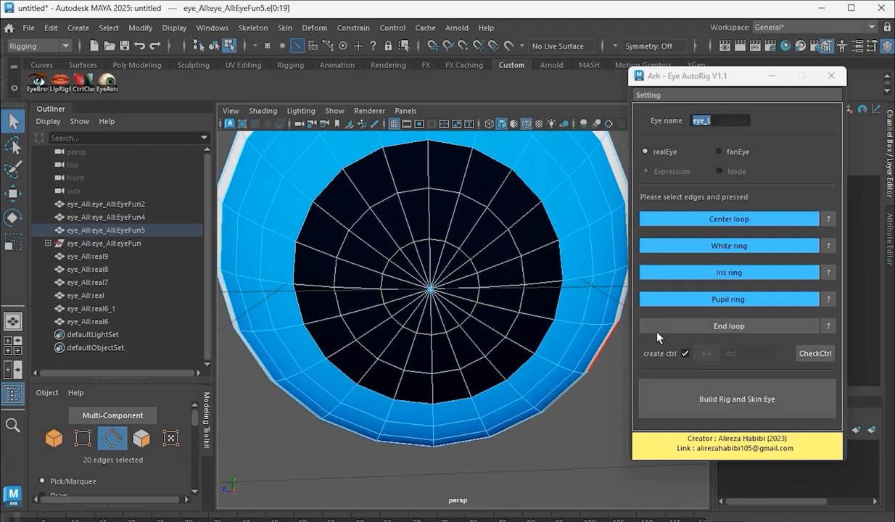
pyautogui.keyDown('alt'); pyautogui.moveTo(573, 312); pyautogui.dragTo(475, 303); pyautogui.keyUp('alt')
pyautogui.keyDown('alt'); pyautogui.moveTo(475, 303); pyautogui.dragTo(507, 304, button='middle'); pyautogui.keyUp('alt')
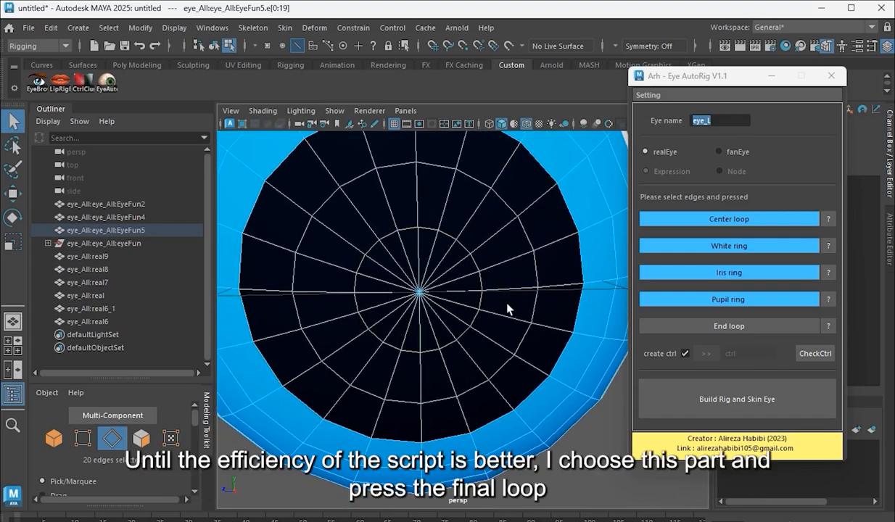
pyautogui.keyDown('alt'); pyautogui.moveTo(471, 303); pyautogui.dragTo(499, 303); pyautogui.keyUp('alt')
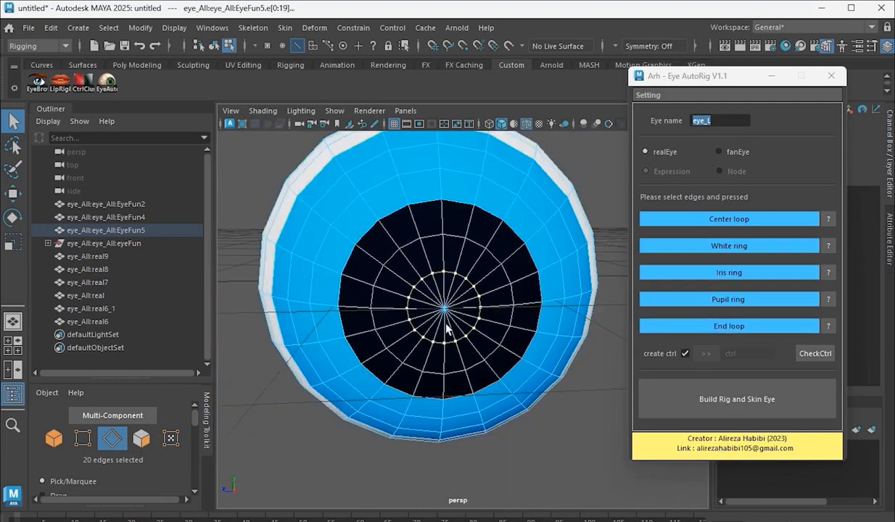
pyautogui.keyDown('alt'); pyautogui.moveTo(435, 305); pyautogui.dragTo(464, 335); pyautogui.keyUp('alt')
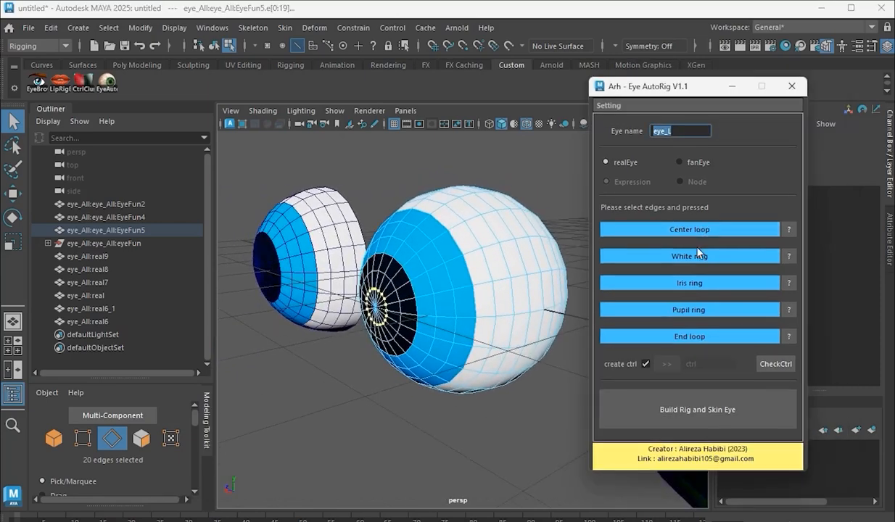
# Step: Build the rig and skin for EyeFun5 as realEye with a control, and try moving eye_L_Ctrl in front of the eye
pyautogui.keyDown('alt'); pyautogui.moveTo(464, 314); pyautogui.dragTo(473, 305); pyautogui.keyUp('alt')
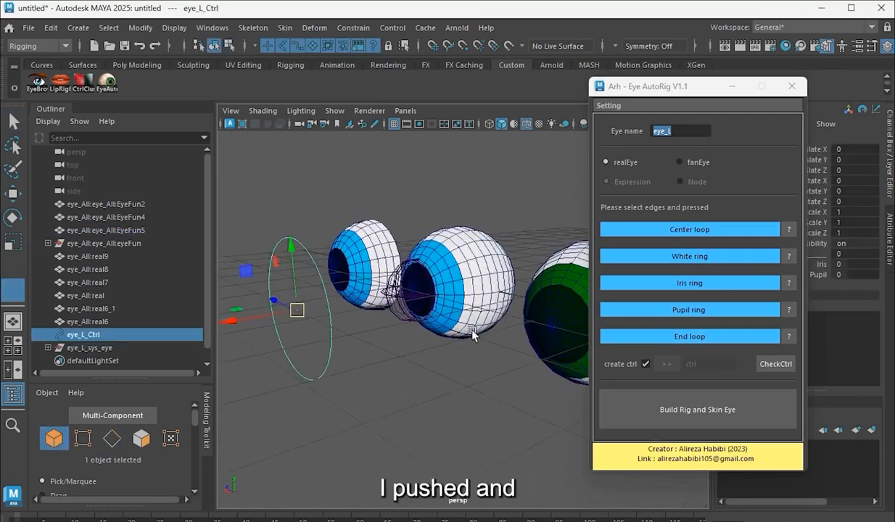
pyautogui.keyDown('alt'); pyautogui.moveTo(472, 333); pyautogui.dragTo(456, 316); pyautogui.keyUp('alt')
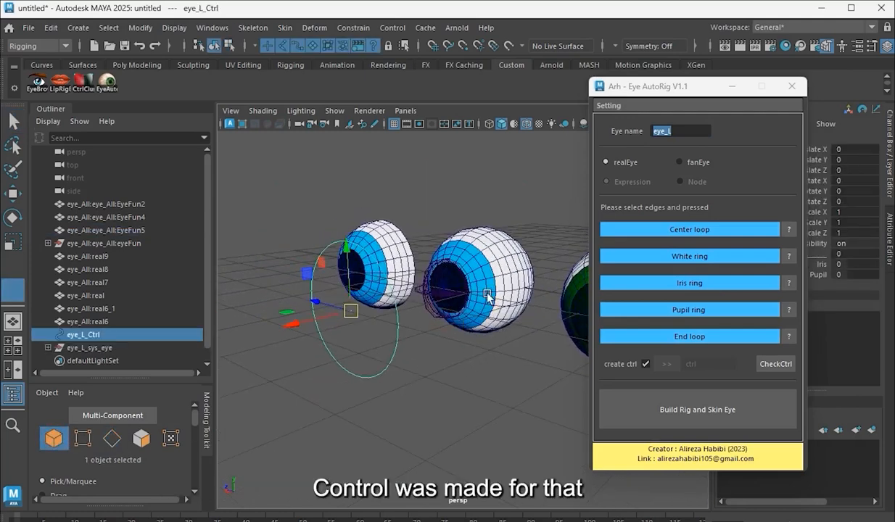
pyautogui.moveTo(390, 272); pyautogui.dragTo(327, 186)
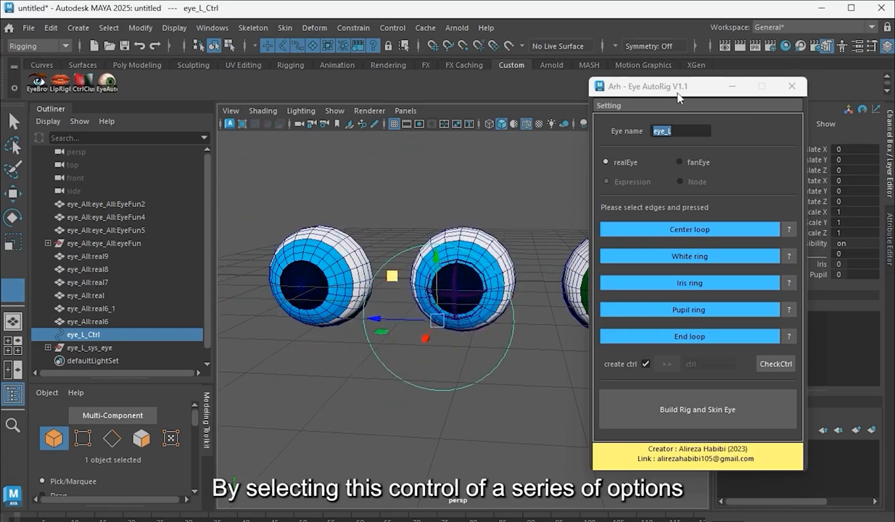
# Step: Uncover the control's attributes, test the Iris attribute of eye_L_Ctrl on the eye, and undo the changes
pyautogui.moveTo(679, 86); pyautogui.dragTo(61, 99)
pyautogui.click(401, 308)
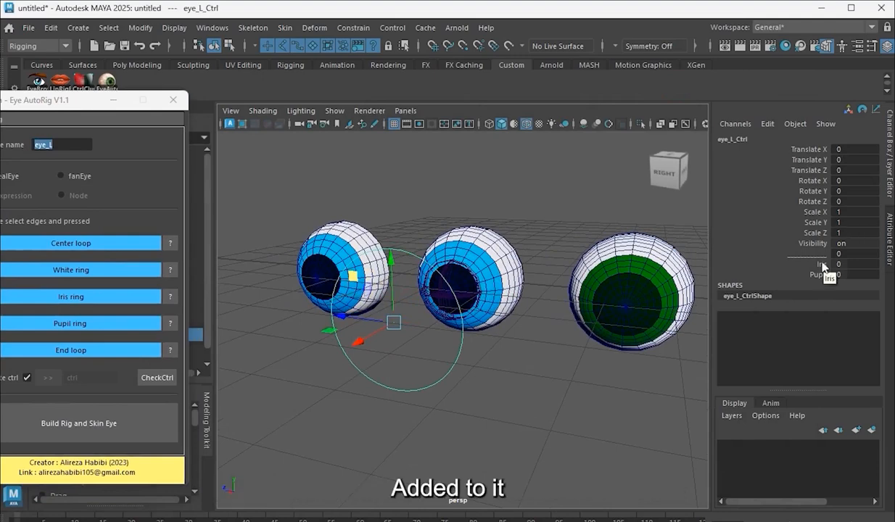
pyautogui.click(822, 265)
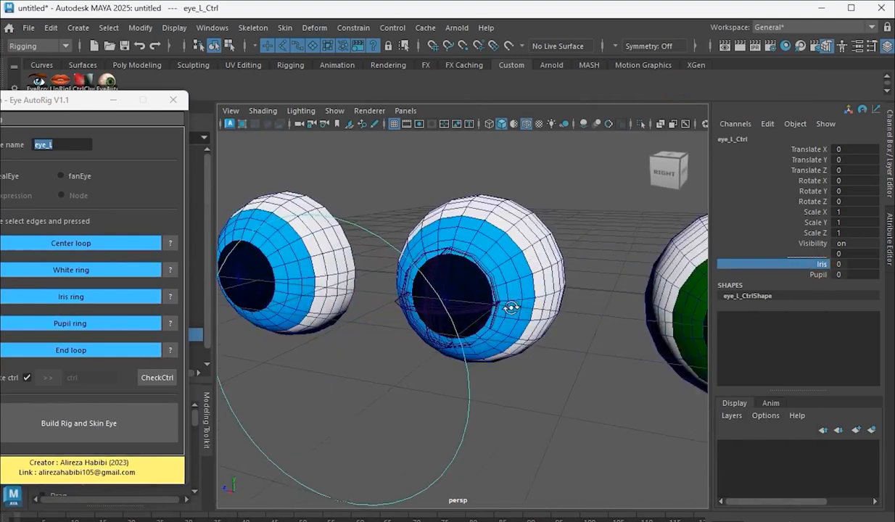
pyautogui.keyDown('alt'); pyautogui.moveTo(511, 308); pyautogui.dragTo(484, 313); pyautogui.keyUp('alt')
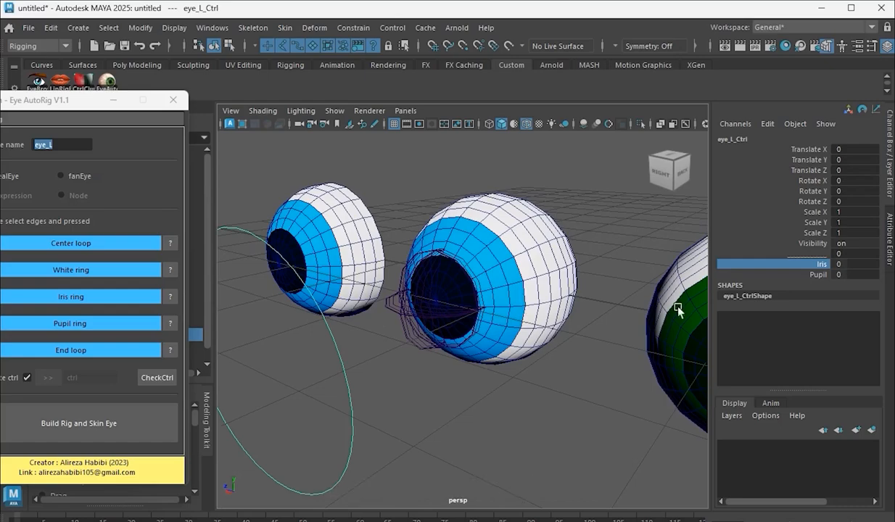
pyautogui.moveTo(468, 310); pyautogui.dragTo(509, 312, button='middle')
pyautogui.keyDown('alt'); pyautogui.moveTo(557, 302); pyautogui.dragTo(495, 298); pyautogui.keyUp('alt')
pyautogui.moveTo(496, 298); pyautogui.dragTo(509, 326, button='middle')
pyautogui.hotkey('ctrl', 'z')
pyautogui.hotkey('ctrl', 'z')
# Step: Test the Pupil attribute of eye_L_Ctrl on the eye and undo the change
pyautogui.click(815, 275)
pyautogui.keyDown('alt'); pyautogui.moveTo(500, 331); pyautogui.dragTo(559, 322); pyautogui.keyUp('alt')
pyautogui.moveTo(469, 313); pyautogui.dragTo(513, 352, button='middle')
pyautogui.hotkey('ctrl', 'z')
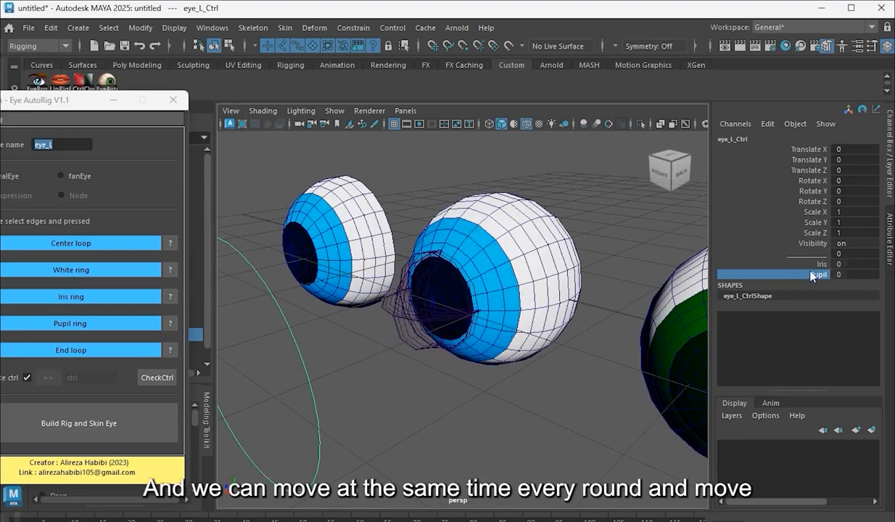
# Step: Raise the Iris and Pupil attributes together to 10 and return both to 0
pyautogui.moveTo(812, 276); pyautogui.dragTo(816, 263)
pyautogui.moveTo(471, 319); pyautogui.dragTo(551, 340, button='middle')
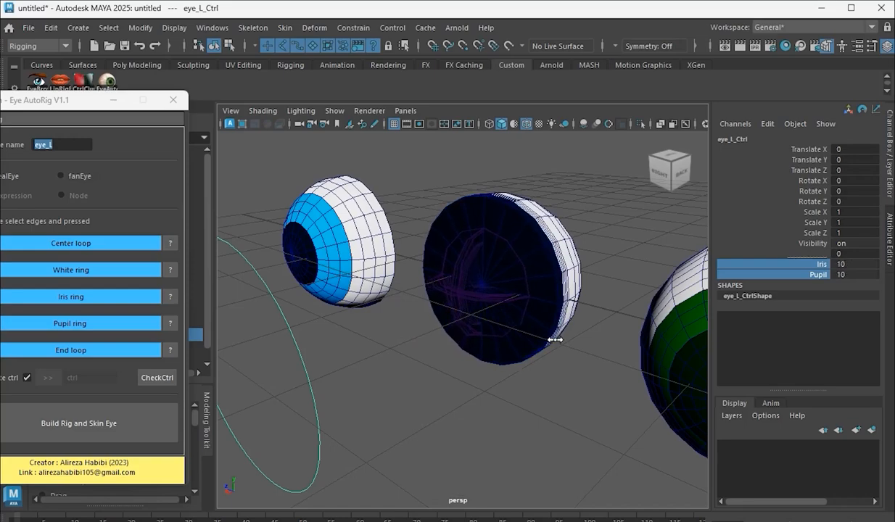
pyautogui.keyDown('alt'); pyautogui.moveTo(552, 340); pyautogui.dragTo(573, 317); pyautogui.keyUp('alt')
pyautogui.moveTo(532, 319); pyautogui.dragTo(448, 336, button='middle')
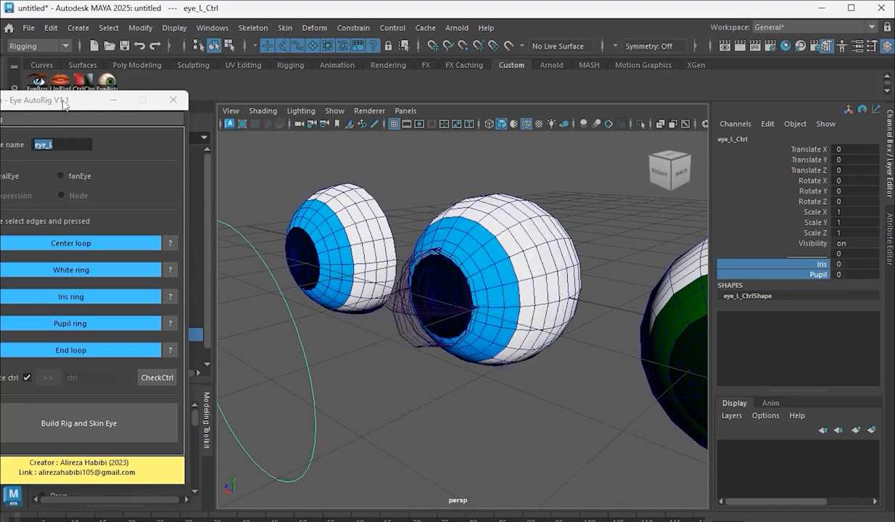
# Step: Undo the realEye rig on EyeFun5 and rebuild it with the eye type set to fanEye
pyautogui.moveTo(58, 99); pyautogui.dragTo(656, 88)
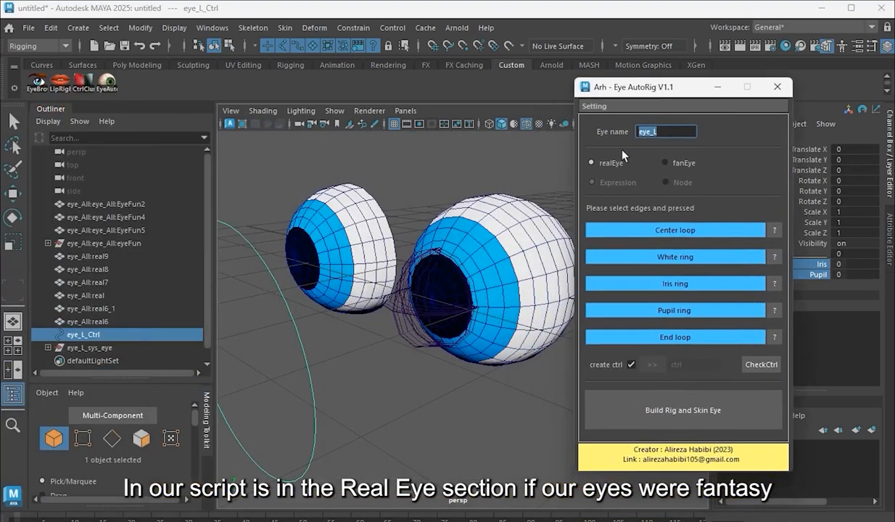
pyautogui.keyDown('alt'); pyautogui.moveTo(486, 210); pyautogui.dragTo(412, 272); pyautogui.keyUp('alt')
pyautogui.click(477, 389)
pyautogui.hotkey('ctrl', 'z')
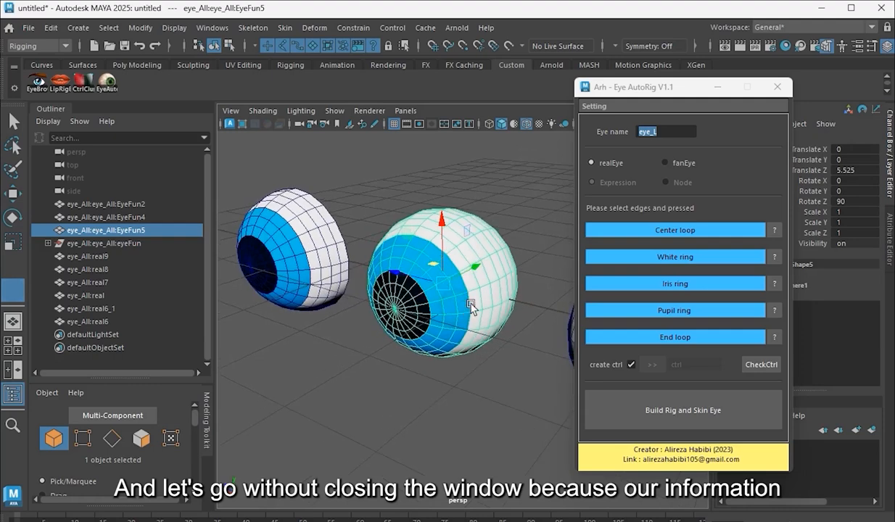
pyautogui.moveTo(657, 90); pyautogui.dragTo(639, 87)
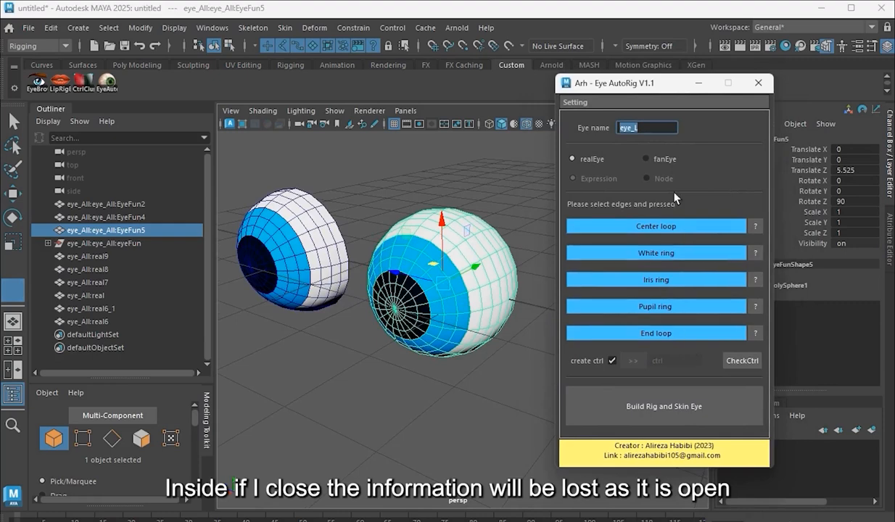
pyautogui.click(646, 158)
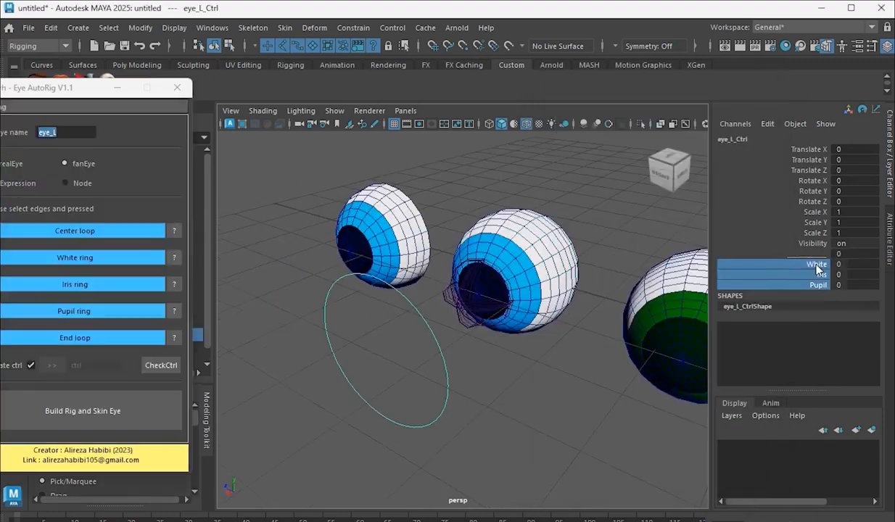
# Step: Test the White attribute and the Pupil attribute of the fanEye control on the eye
pyautogui.click(812, 264)
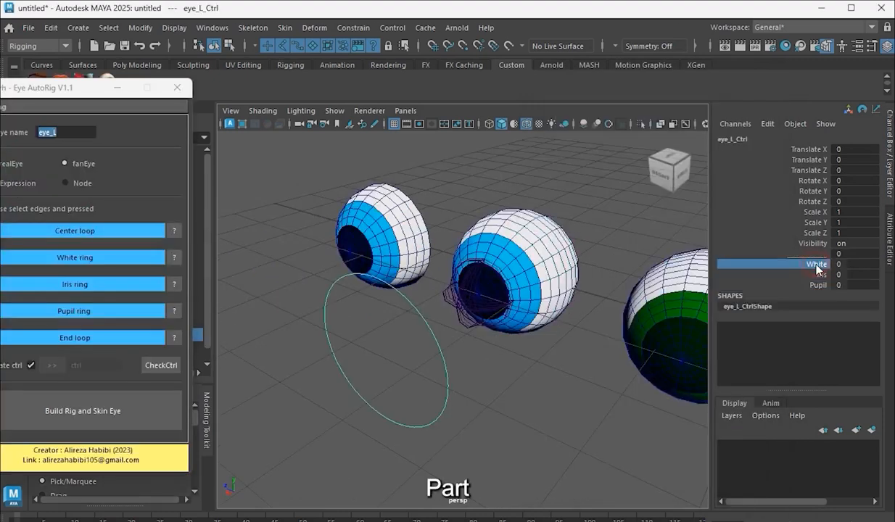
pyautogui.moveTo(540, 320); pyautogui.dragTo(515, 321, button='middle')
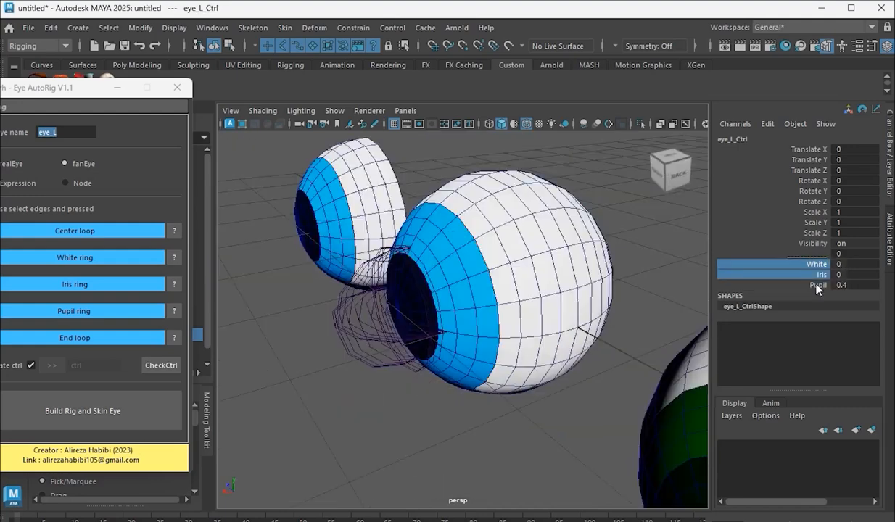
pyautogui.click(818, 285)
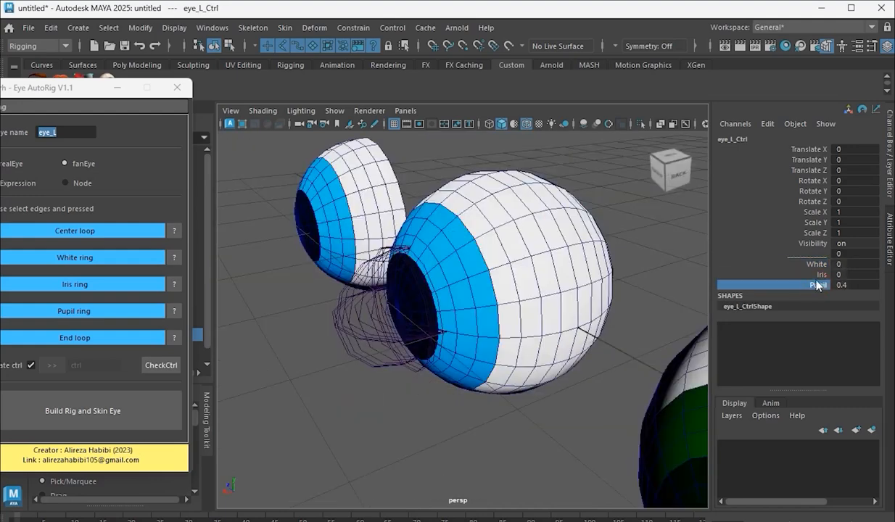
pyautogui.moveTo(529, 354)
pyautogui.mouseDown(button='middle')
pyautogui.moveTo(537, 355)
pyautogui.moveTo(505, 360)
pyautogui.moveTo(526, 362)
pyautogui.mouseUp(button='middle')
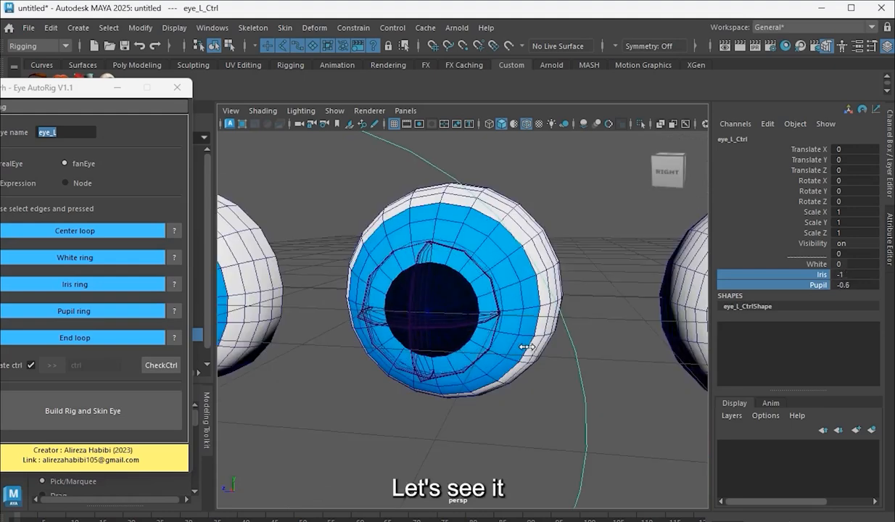
# Step: Vary Iris and Pupil together, and White, Iris and Pupil all at once, to test opening and closing the eye
pyautogui.moveTo(523, 341); pyautogui.dragTo(529, 334, button='middle')
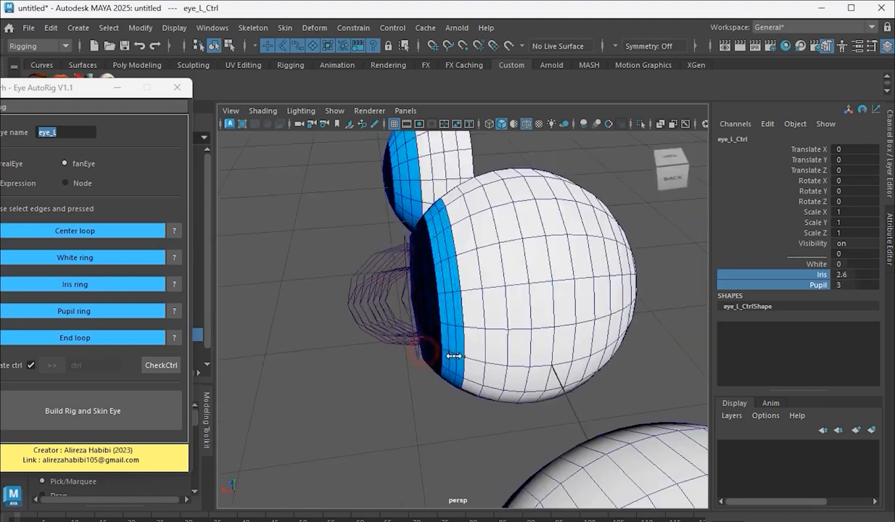
pyautogui.moveTo(453, 356)
pyautogui.mouseDown(button='middle')
pyautogui.moveTo(460, 373)
pyautogui.moveTo(464, 366)
pyautogui.mouseUp(button='middle')
pyautogui.moveTo(816, 276); pyautogui.dragTo(836, 276, button='middle')
pyautogui.keyDown('ctrl'); pyautogui.click(817, 264); pyautogui.keyUp('ctrl')
pyautogui.moveTo(508, 337)
pyautogui.mouseDown(button='middle')
pyautogui.moveTo(543, 336)
pyautogui.moveTo(508, 338)
pyautogui.mouseUp(button='middle')
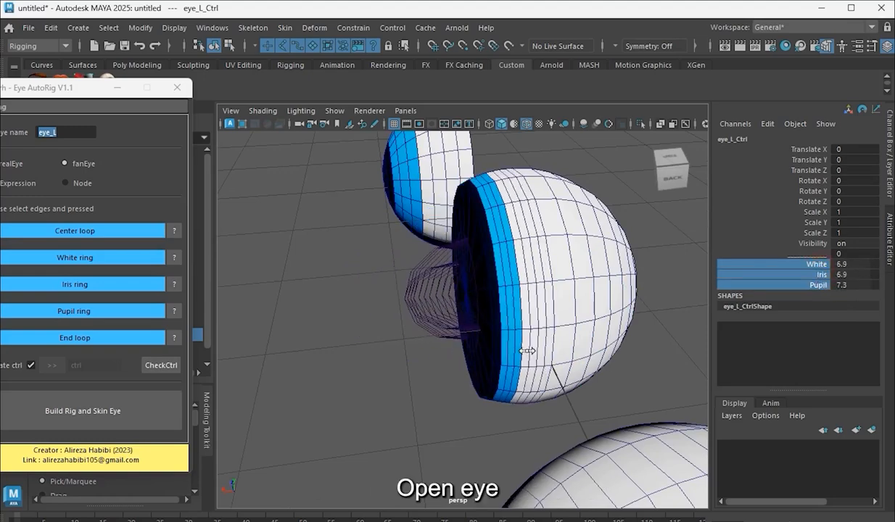
pyautogui.keyDown('alt'); pyautogui.moveTo(551, 321); pyautogui.dragTo(466, 336); pyautogui.keyUp('alt')
pyautogui.moveTo(466, 336); pyautogui.dragTo(422, 352, button='middle')
# Step: Rebuild the EyeFun5 rig as fanEye with the Node option, test moving its control, and undo the move
pyautogui.click(425, 347)
pyautogui.moveTo(58, 95); pyautogui.dragTo(147, 96)
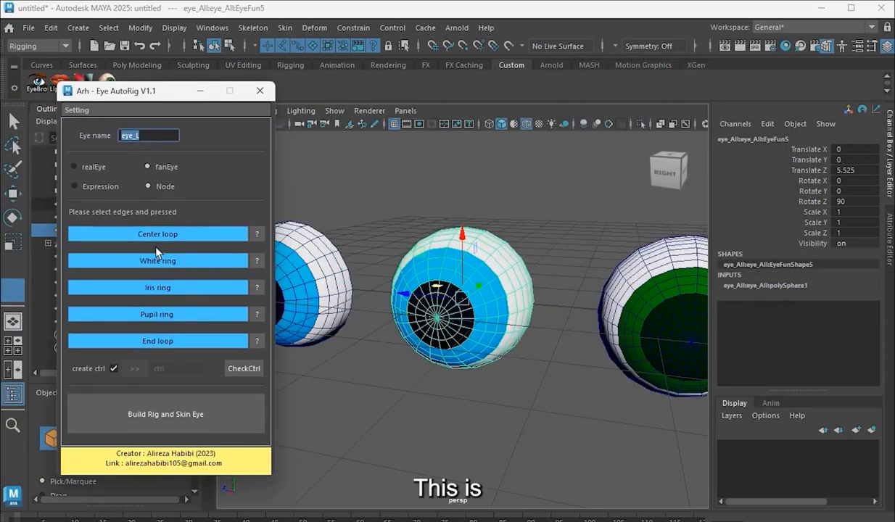
pyautogui.click(168, 415)
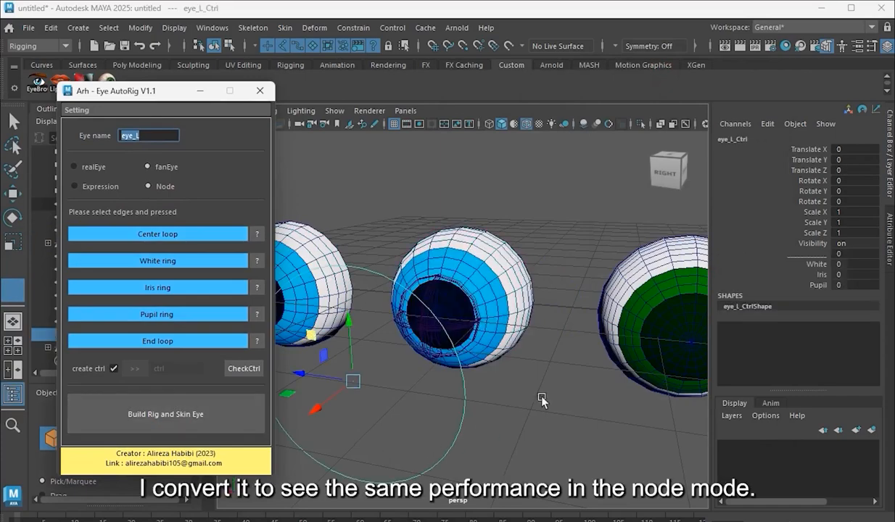
pyautogui.keyDown('alt'); pyautogui.moveTo(541, 400); pyautogui.dragTo(517, 354, button='right'); pyautogui.keyUp('alt')
pyautogui.moveTo(342, 316); pyautogui.dragTo(300, 331)
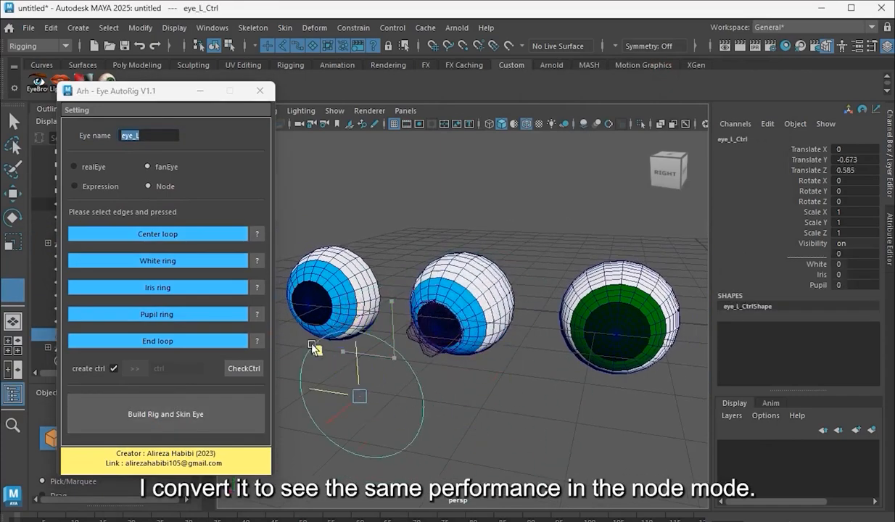
pyautogui.hotkey('ctrl', 'z')
# Step: Graph the connections of eye_L_Ctrl in the Node Editor to examine the Node-based rig network, and minimize the editor
pyautogui.click(212, 27)
pyautogui.click(237, 201)
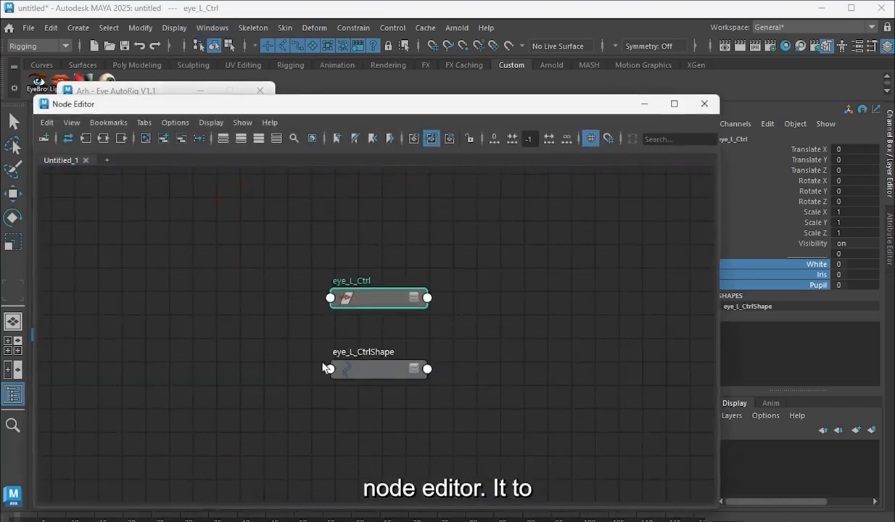
pyautogui.moveTo(382, 242); pyautogui.dragTo(360, 386)
pyautogui.scroll(-5, 378, 303)
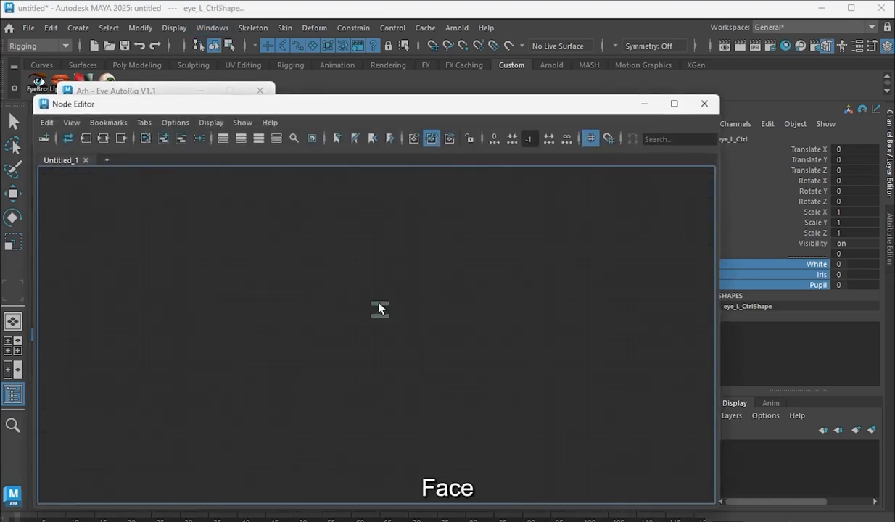
pyautogui.click(144, 138)
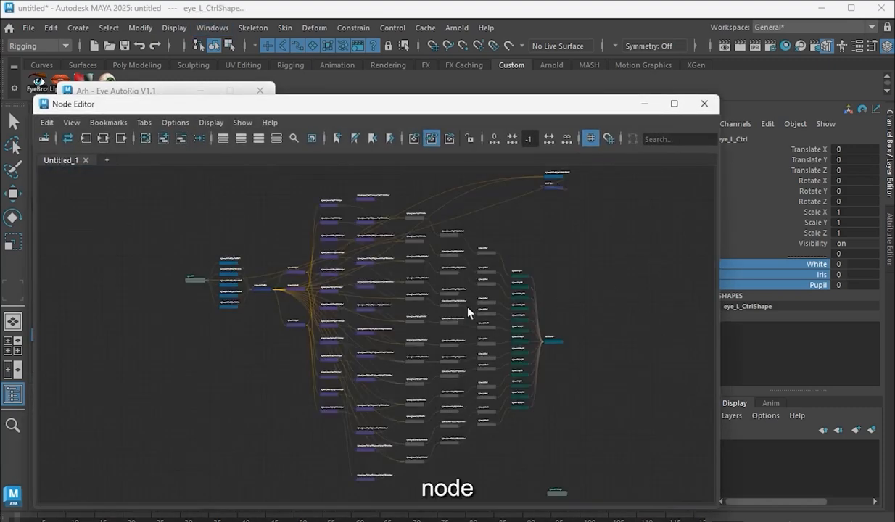
pyautogui.hotkey('ctrl', 'z')
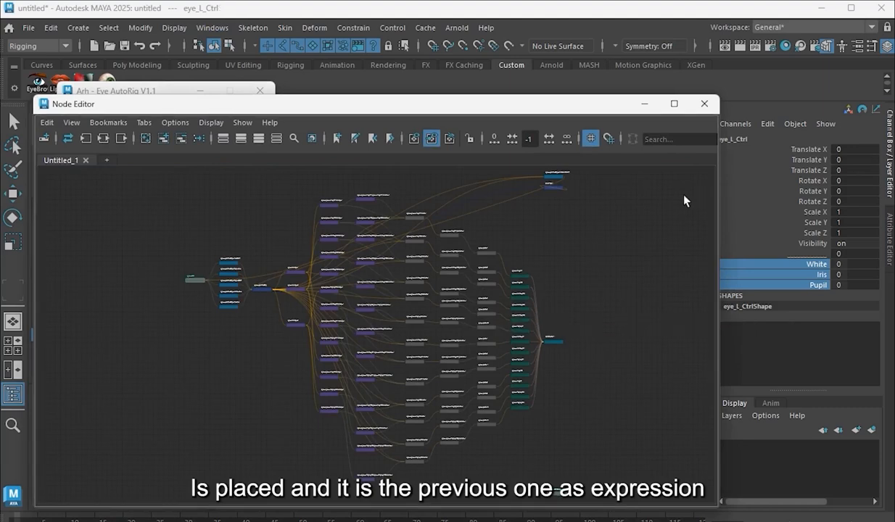
pyautogui.click(645, 104)
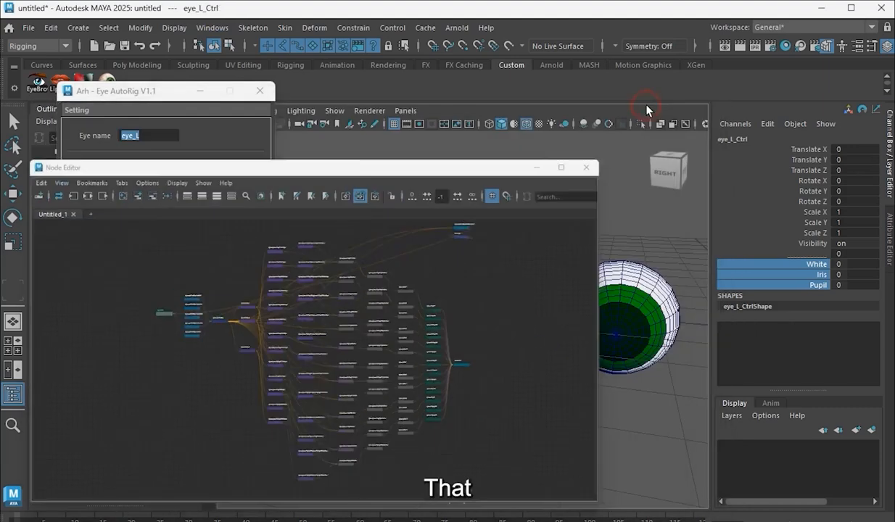
# Step: Undo the Node-based rig and rebuild the fanEye rig on EyeFun5 with the Expression option
pyautogui.hotkey('ctrl', 'z')
pyautogui.hotkey('ctrl', 'z')
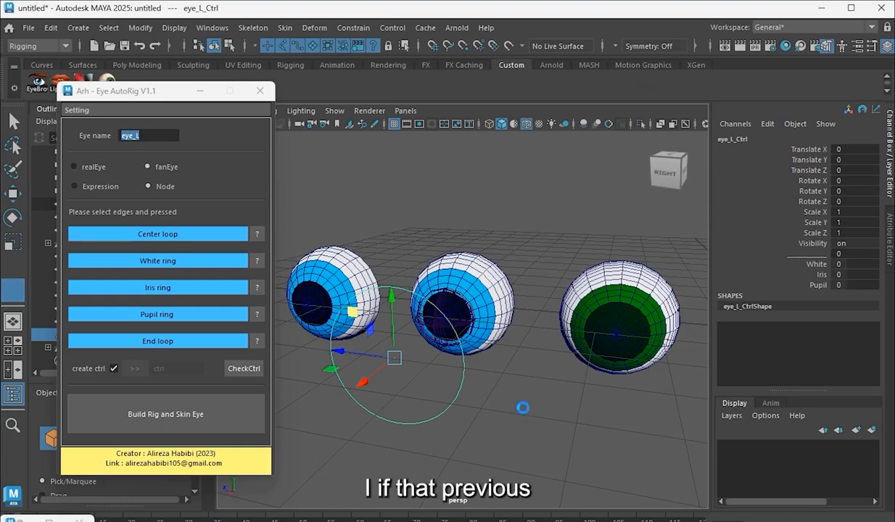
pyautogui.click(99, 187)
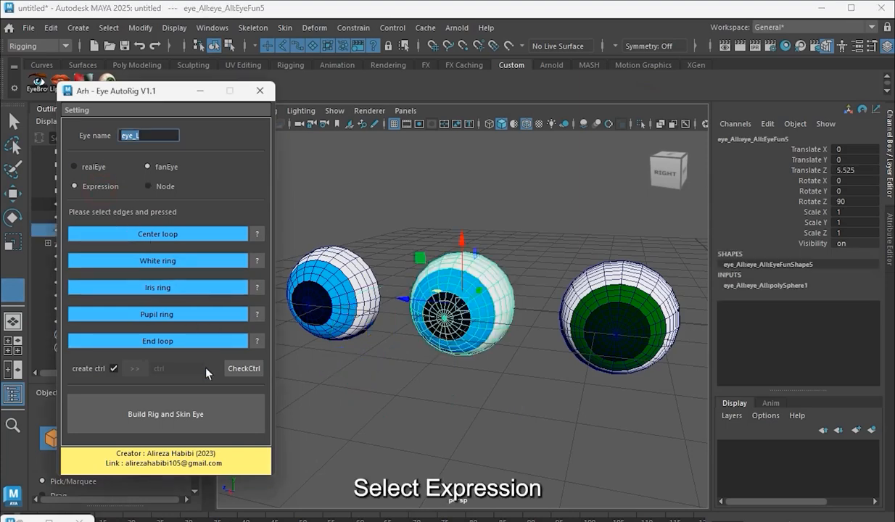
pyautogui.click(187, 419)
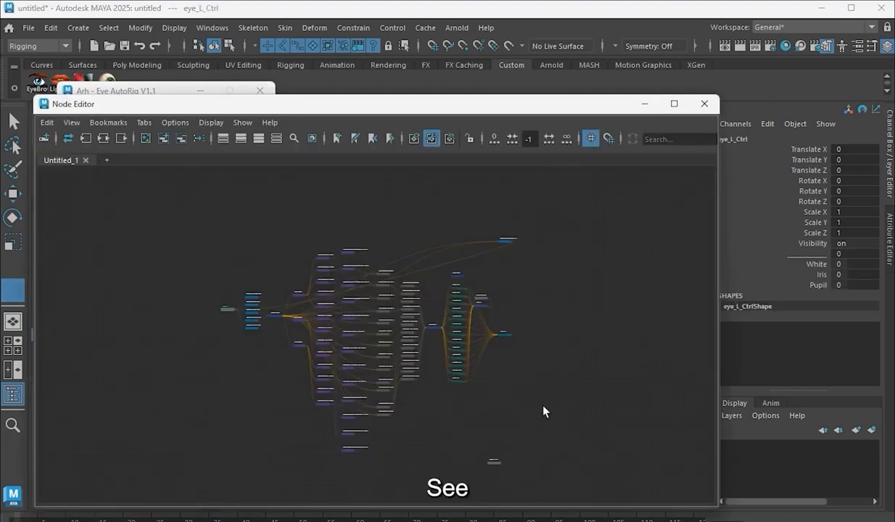
# Step: Examine the eye_Lexp_quat expression node with its inputs and outputs in the Node Editor, and close the editor
pyautogui.scroll(2, 302, 275)
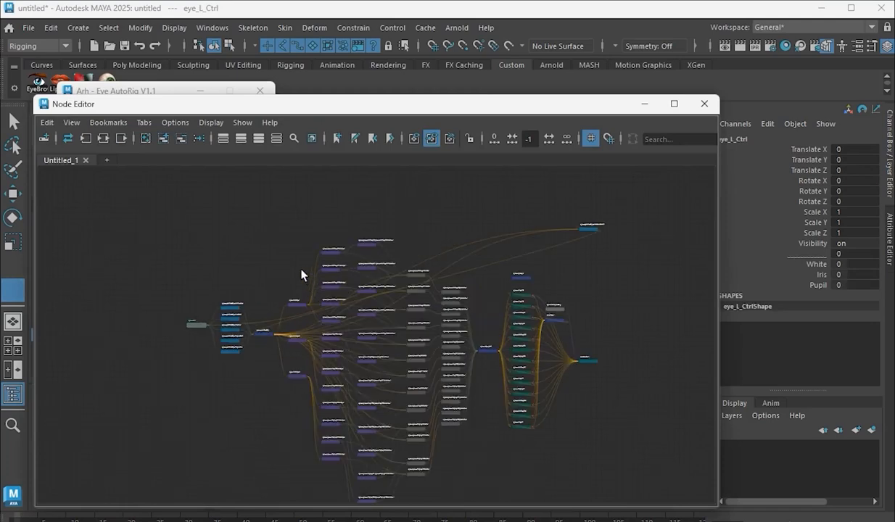
pyautogui.click(262, 333)
pyautogui.press('f')
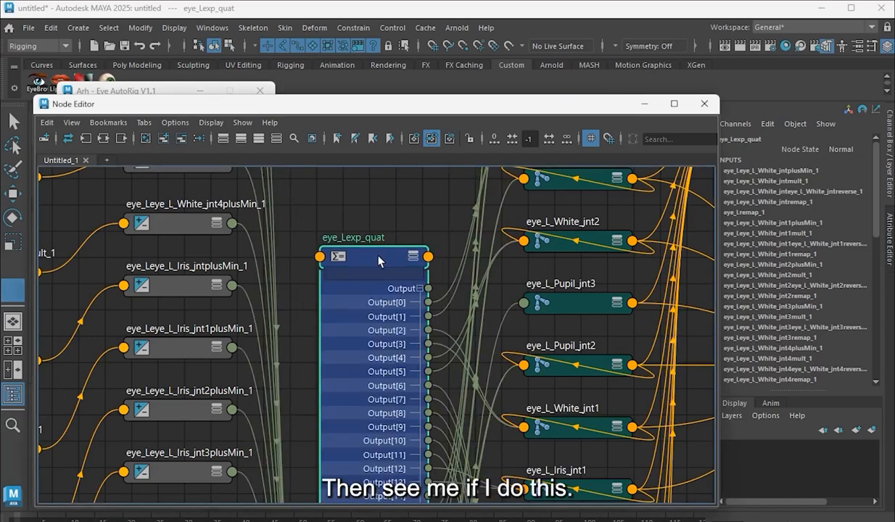
pyautogui.moveTo(378, 256); pyautogui.dragTo(382, 148)
pyautogui.keyDown('alt'); pyautogui.moveTo(299, 346); pyautogui.dragTo(297, 161, button='middle'); pyautogui.keyUp('alt')
pyautogui.keyDown('alt'); pyautogui.moveTo(456, 448); pyautogui.dragTo(461, 493, button='middle'); pyautogui.keyUp('alt')
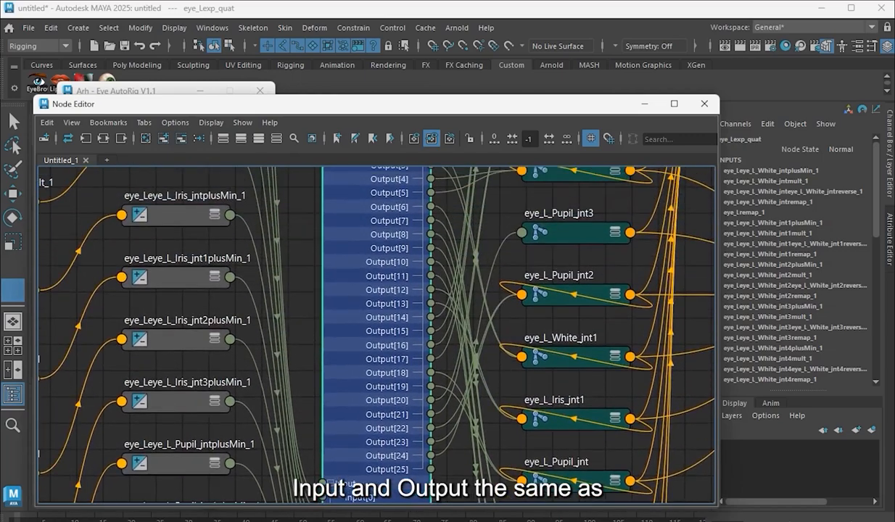
pyautogui.keyDown('alt'); pyautogui.moveTo(302, 272); pyautogui.dragTo(288, 436, button='middle'); pyautogui.keyUp('alt')
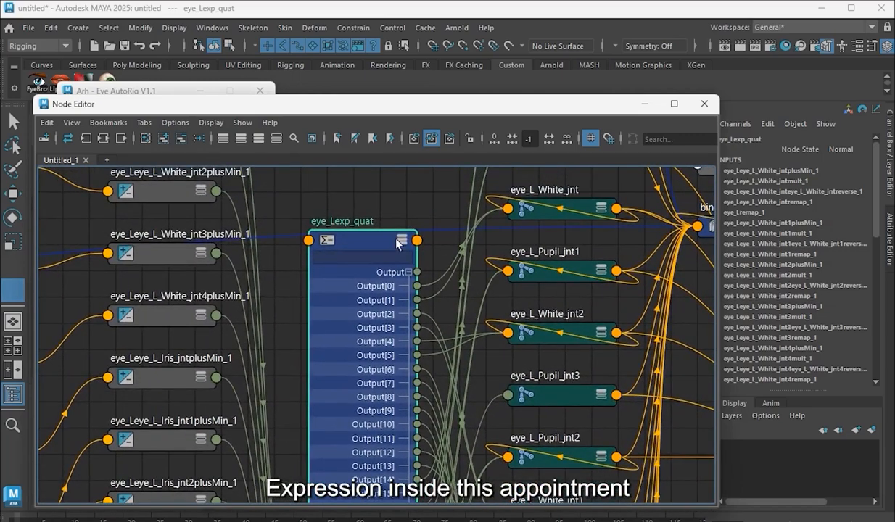
pyautogui.click(701, 106)
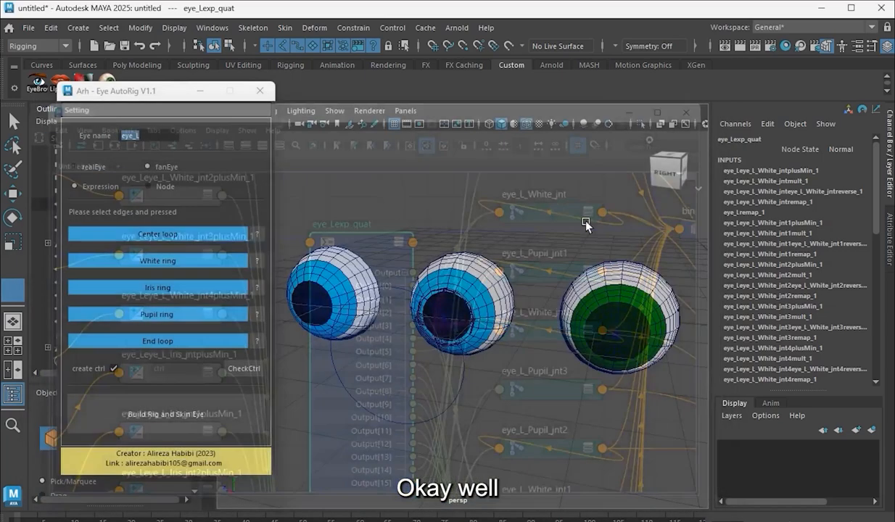
# Step: Test the White, Iris and Pupil attributes of eye_L_Ctrl together on the Expression-based rig, and undo the change
pyautogui.click(423, 419)
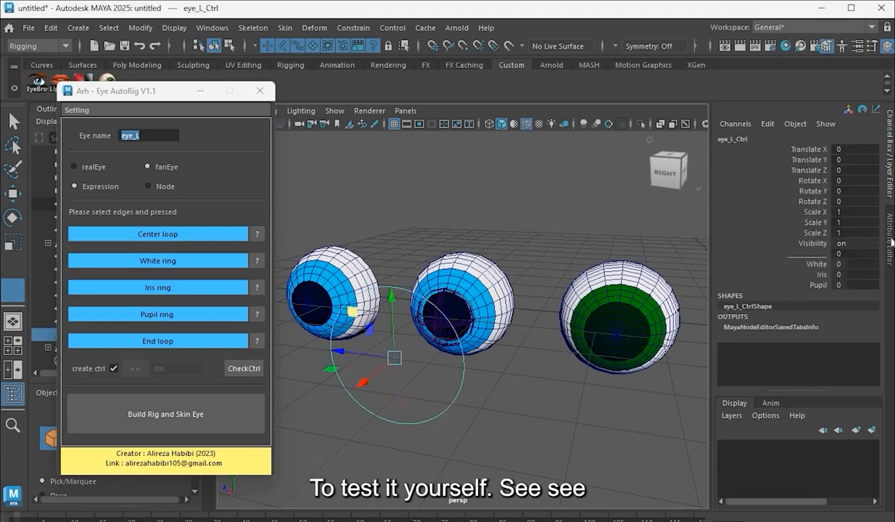
pyautogui.moveTo(813, 266); pyautogui.dragTo(817, 285)
pyautogui.moveTo(386, 353); pyautogui.dragTo(411, 361, button='middle')
pyautogui.hotkey('ctrl', 'z')
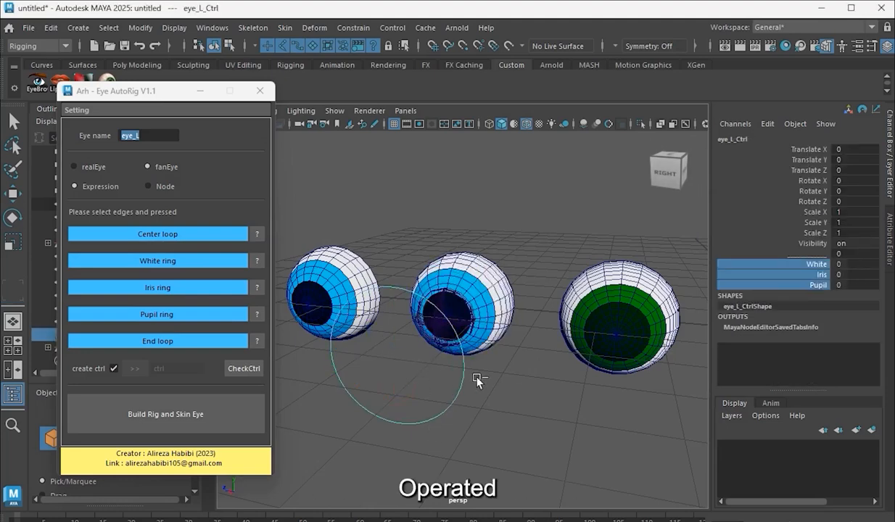
# Step: Undo the Expression-based rig on EyeFun5 and rebuild the fanEye rig with the Node option
pyautogui.hotkey('ctrl', 'z')
pyautogui.hotkey('ctrl', 'z')
pyautogui.hotkey('ctrl', 'z')
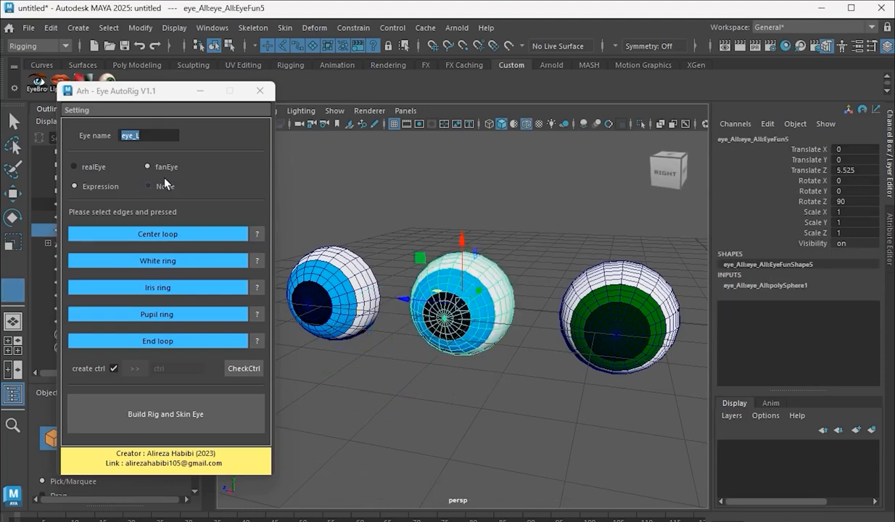
pyautogui.click(162, 186)
pyautogui.click(173, 410)
# Step: Test White, Iris and Pupil together on the Node-based rig's eye_L_Ctrl, undo the change, and inspect the eye from another angle
pyautogui.moveTo(813, 265); pyautogui.dragTo(818, 285)
pyautogui.moveTo(359, 372)
pyautogui.mouseDown(button='middle')
pyautogui.moveTo(400, 376)
pyautogui.moveTo(350, 376)
pyautogui.mouseUp(button='middle')
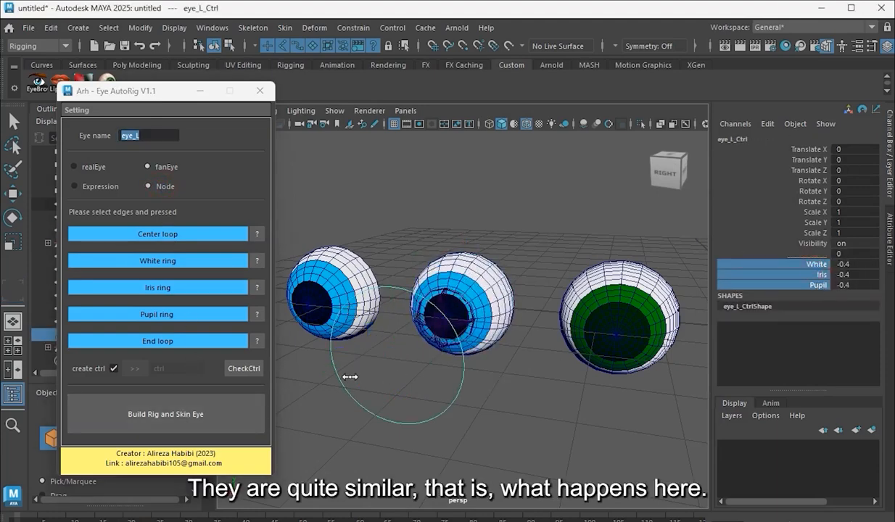
pyautogui.hotkey('ctrl', 'z')
pyautogui.keyDown('alt'); pyautogui.moveTo(349, 374); pyautogui.dragTo(298, 362); pyautogui.keyUp('alt')
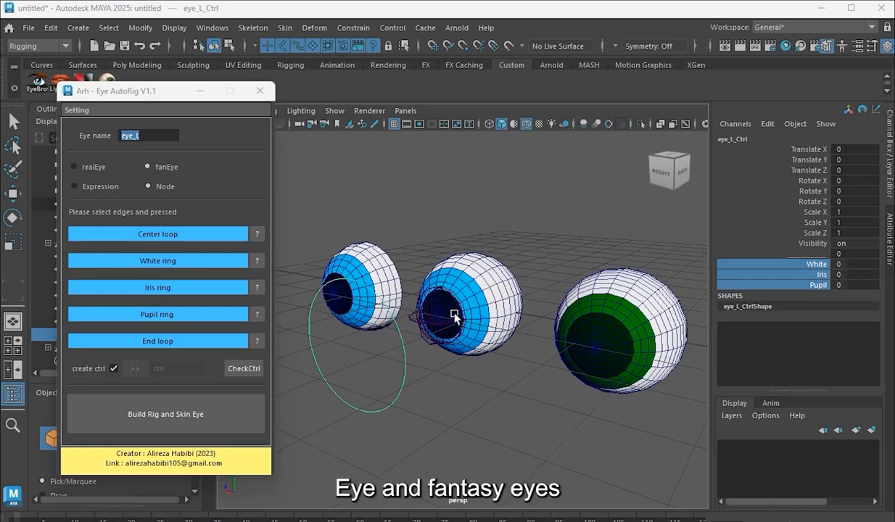
pyautogui.keyDown('alt'); pyautogui.moveTo(455, 317); pyautogui.dragTo(418, 322); pyautogui.keyUp('alt')
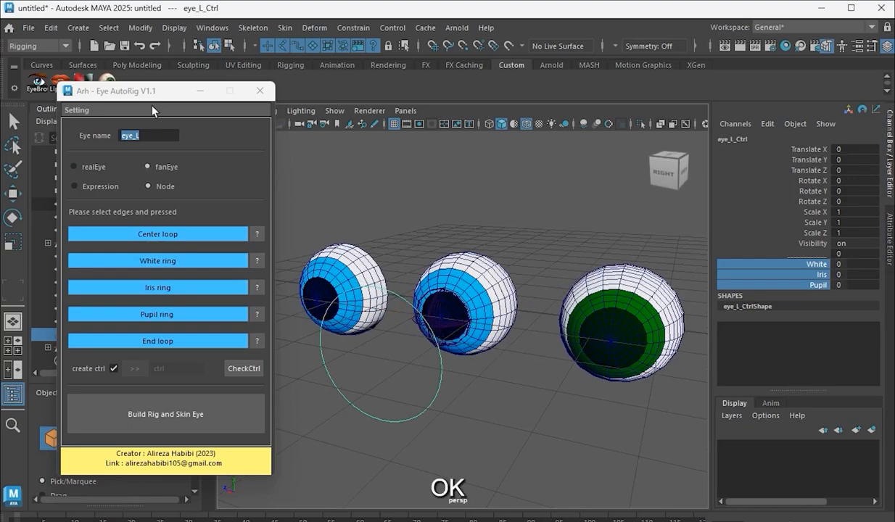
# Step: Select the equator edge loop of the green-iris eye EyeFun2, check the Center loop help, and register the loop as Center loop
pyautogui.moveTo(127, 95); pyautogui.dragTo(108, 131)
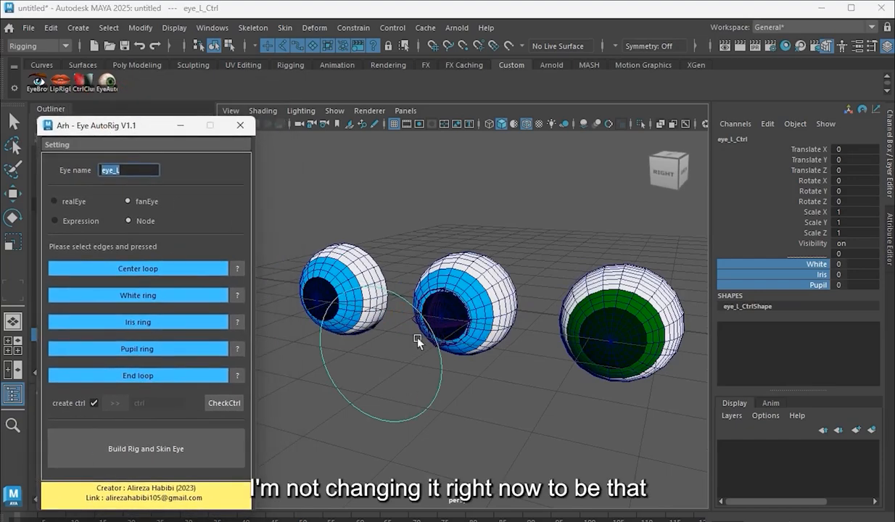
pyautogui.keyDown('alt'); pyautogui.moveTo(418, 341); pyautogui.dragTo(350, 372); pyautogui.keyUp('alt')
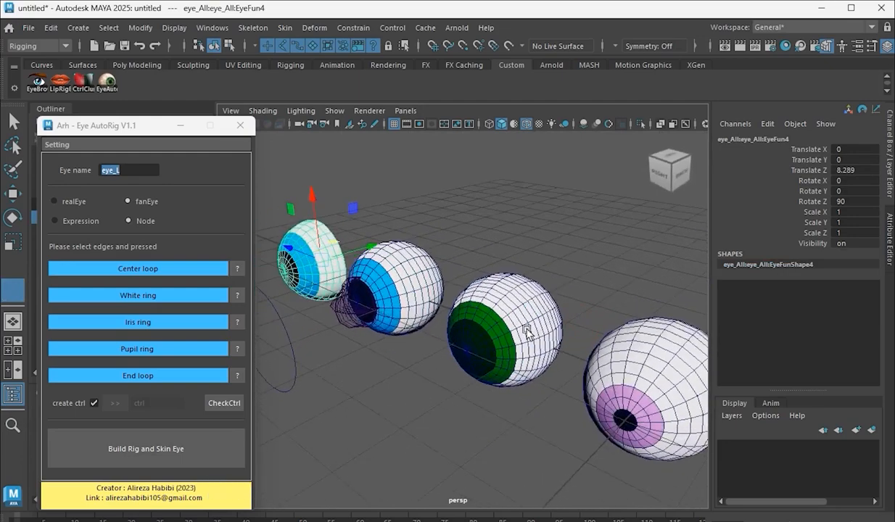
pyautogui.keyDown('alt'); pyautogui.moveTo(548, 334); pyautogui.dragTo(528, 344); pyautogui.keyUp('alt')
pyautogui.keyDown('alt'); pyautogui.moveTo(494, 337); pyautogui.dragTo(594, 349, button='right'); pyautogui.keyUp('alt')
pyautogui.moveTo(143, 128); pyautogui.dragTo(192, 103)
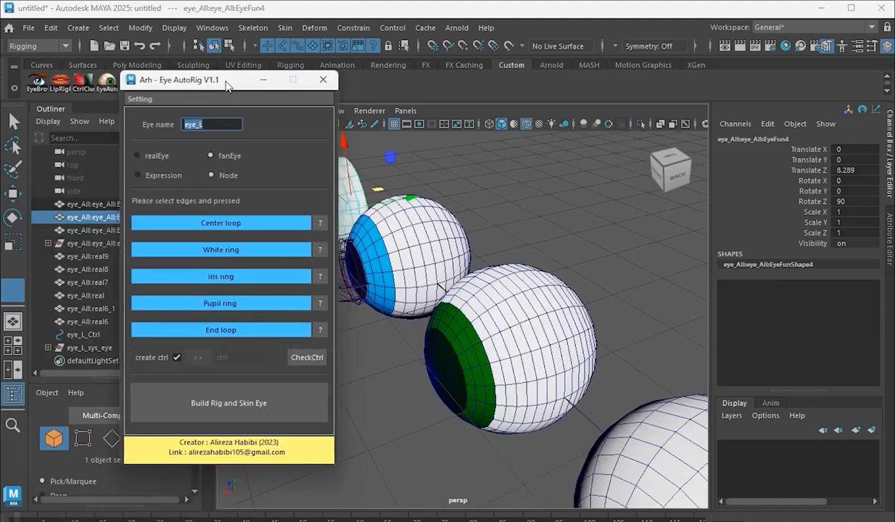
pyautogui.click(565, 402)
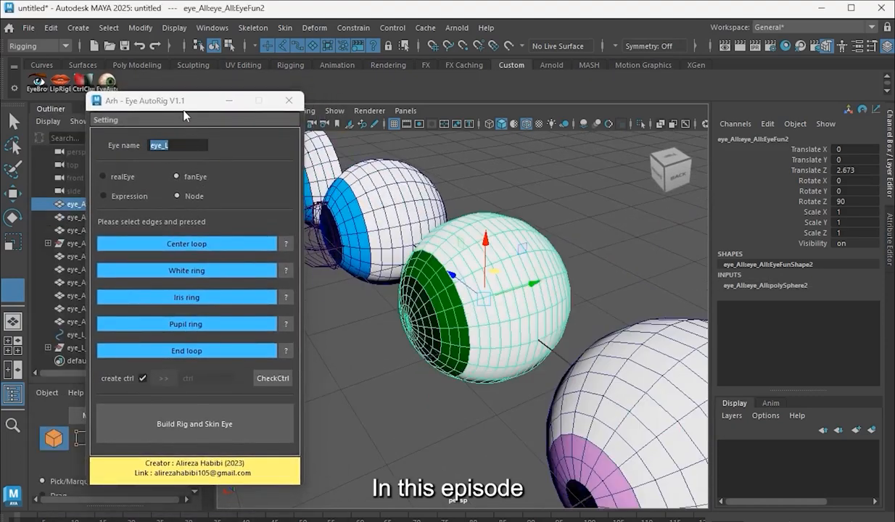
pyautogui.moveTo(177, 103); pyautogui.dragTo(708, 80)
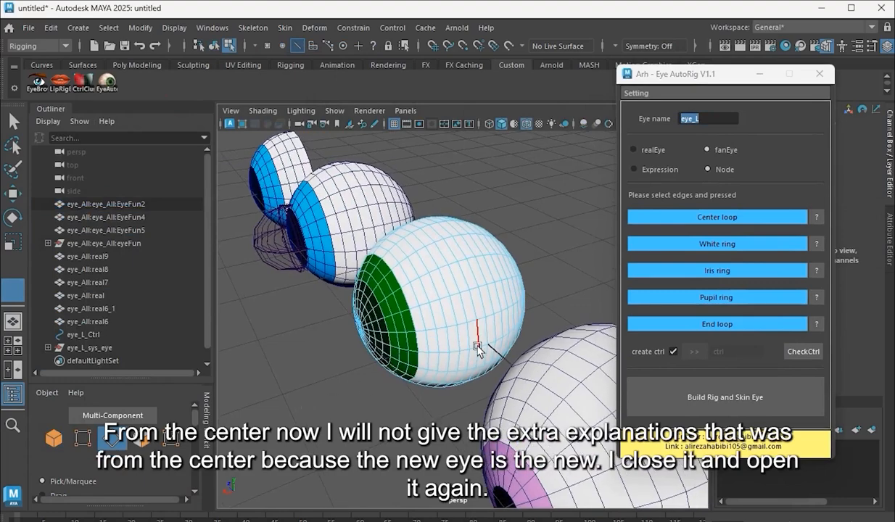
pyautogui.doubleClick(486, 339)
pyautogui.keyDown('alt'); pyautogui.moveTo(460, 338); pyautogui.dragTo(482, 353); pyautogui.keyUp('alt')
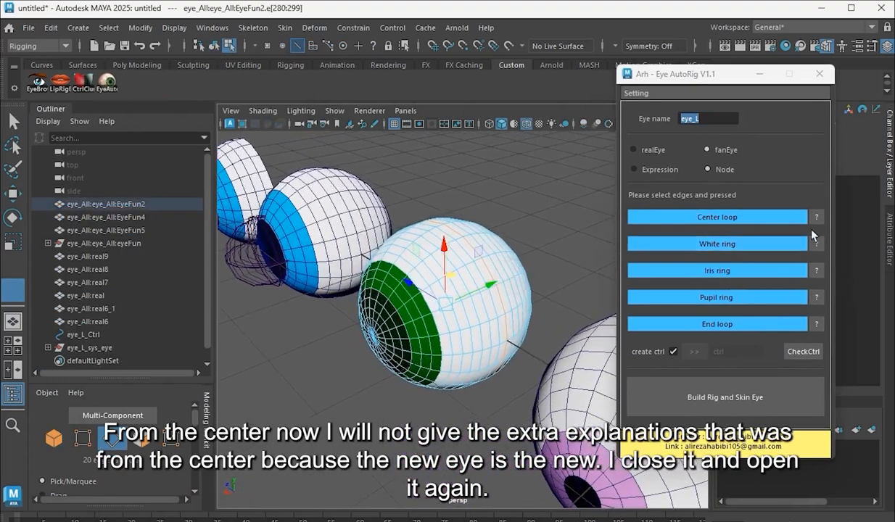
pyautogui.click(816, 217)
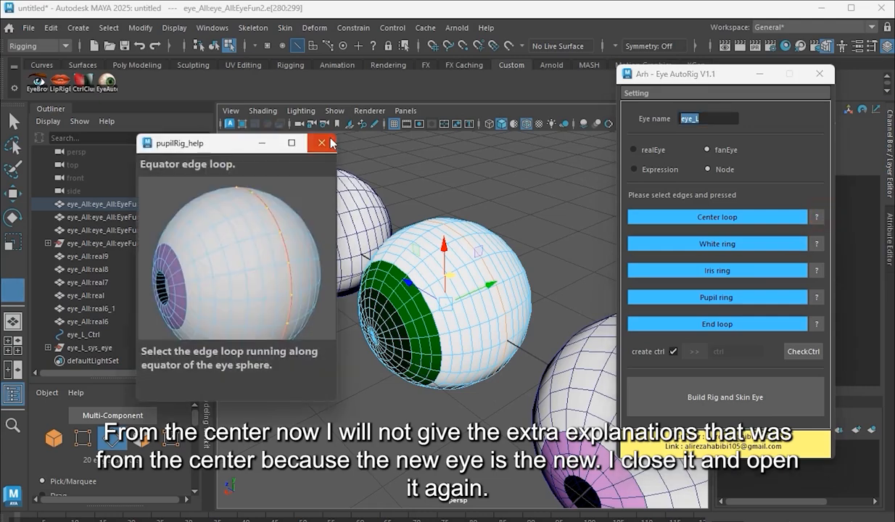
pyautogui.click(330, 143)
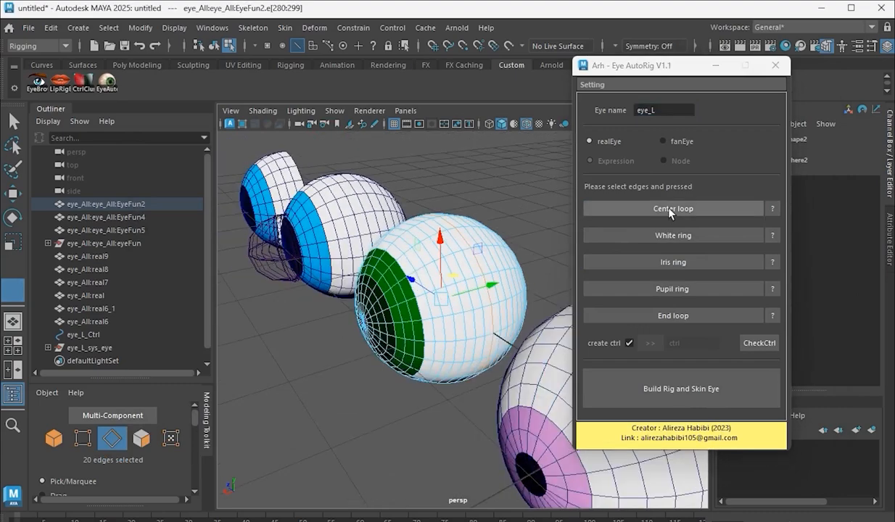
pyautogui.click(656, 209)
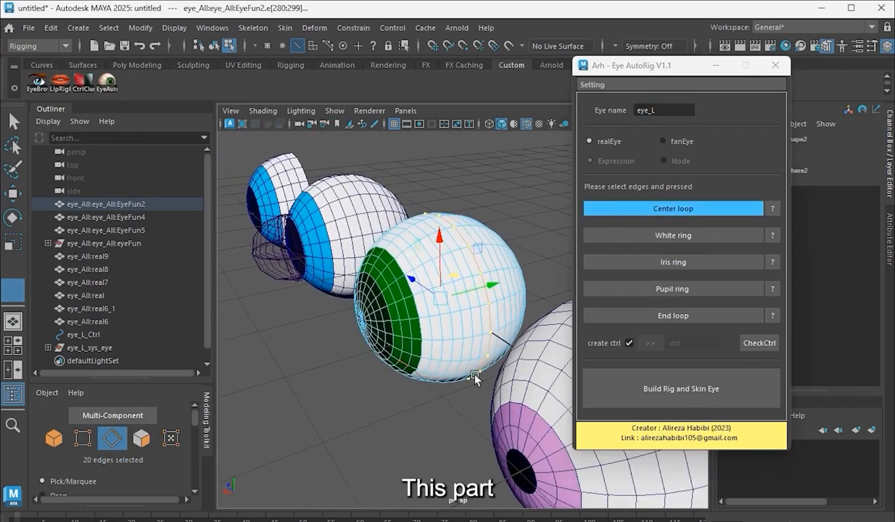
# Step: Register the meridian edges of EyeFun2's white area between equator and iris as White ring, and check the White ring help
pyautogui.keyDown('alt'); pyautogui.moveTo(475, 378); pyautogui.dragTo(491, 324); pyautogui.keyUp('alt')
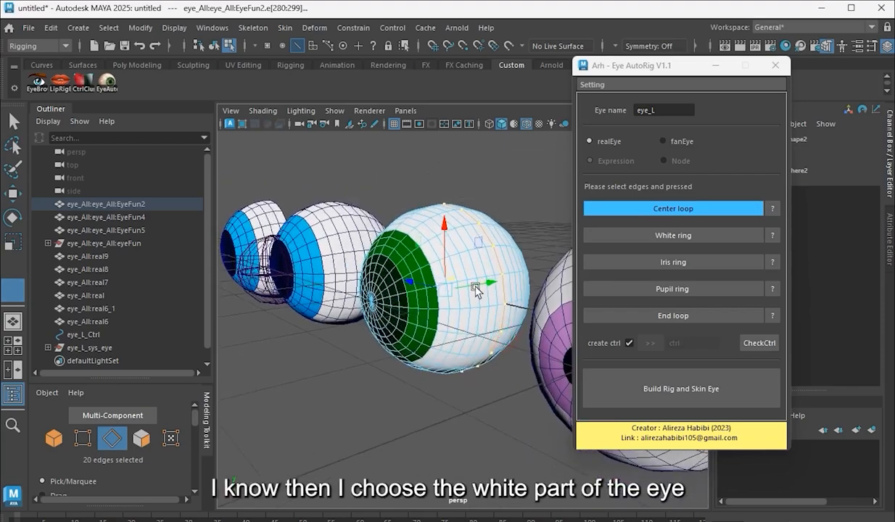
pyautogui.keyDown('alt'); pyautogui.moveTo(475, 289); pyautogui.dragTo(597, 294, button='right'); pyautogui.keyUp('alt')
pyautogui.keyDown('alt'); pyautogui.moveTo(482, 296); pyautogui.dragTo(462, 298); pyautogui.keyUp('alt')
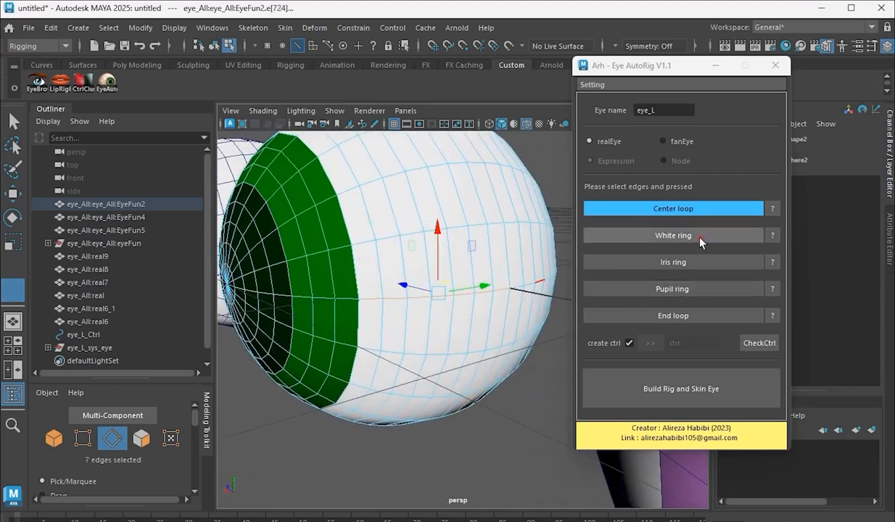
pyautogui.click(700, 241)
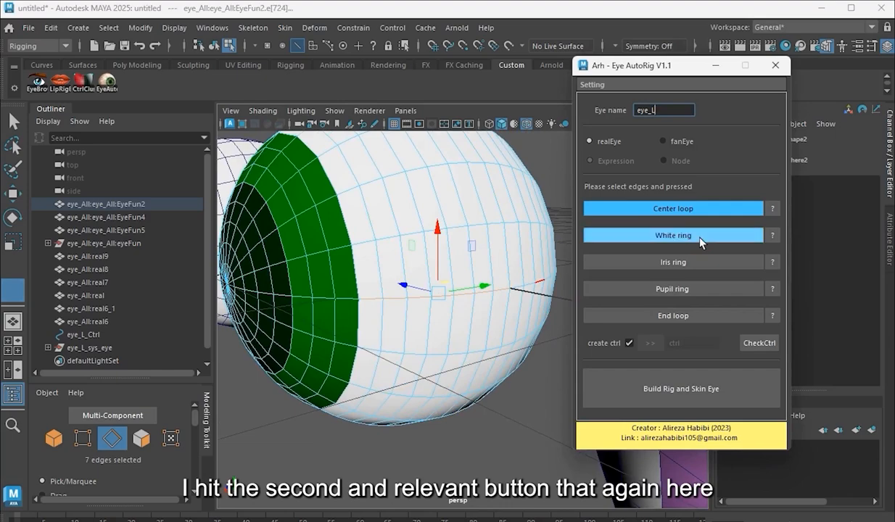
pyautogui.click(772, 235)
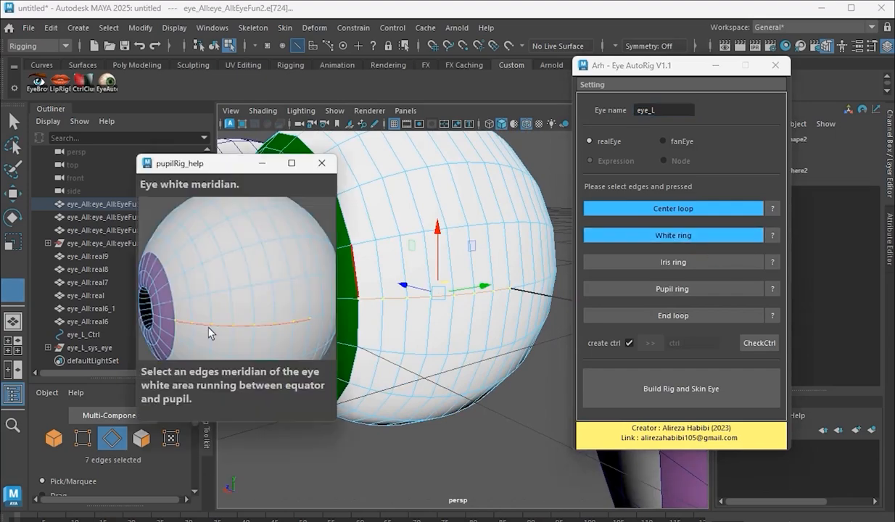
pyautogui.click(323, 166)
# Step: Select the row of edges crossing EyeFun2's green iris to the pupil border and register them as Iris ring
pyautogui.keyDown('alt'); pyautogui.moveTo(377, 312); pyautogui.dragTo(455, 310); pyautogui.keyUp('alt')
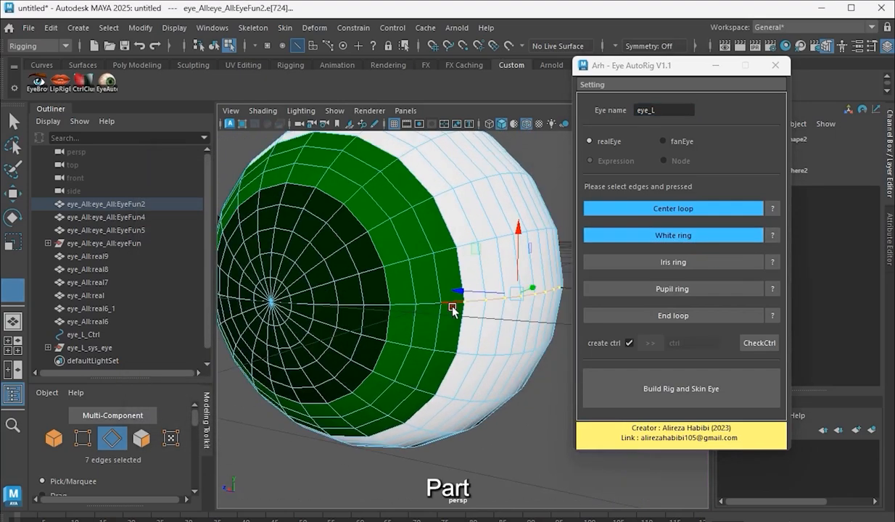
pyautogui.click(394, 314)
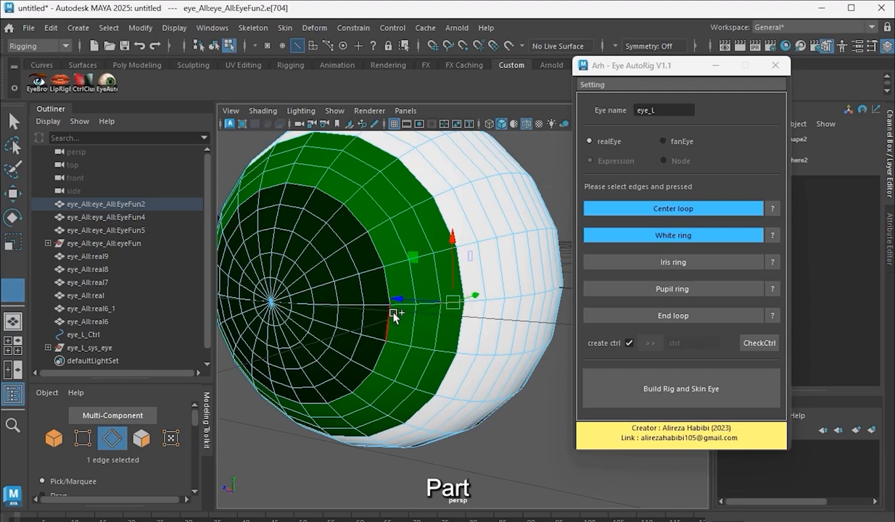
pyautogui.click(679, 261)
# Step: Select the row of edges from EyeFun2's pupil border to the centre of the eye and register them as Pupil ring
pyautogui.keyDown('alt'); pyautogui.moveTo(422, 343); pyautogui.dragTo(443, 341); pyautogui.keyUp('alt')
pyautogui.click(434, 313)
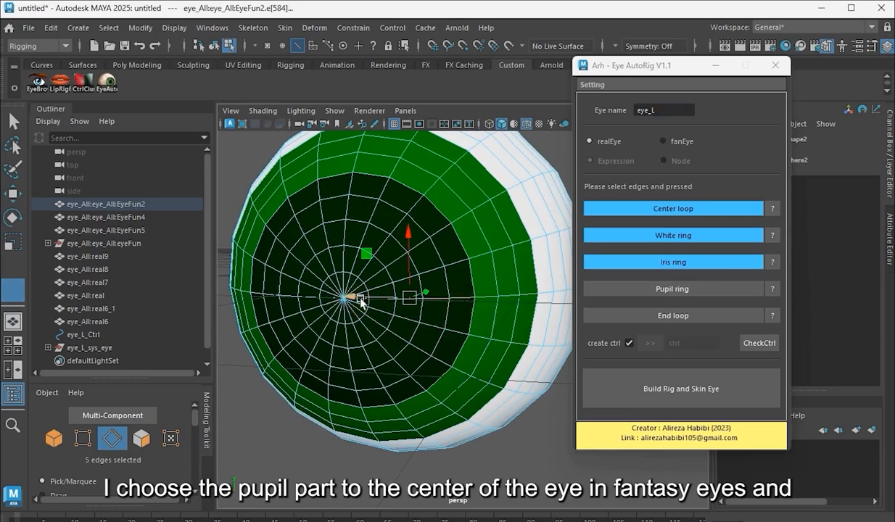
pyautogui.click(619, 298)
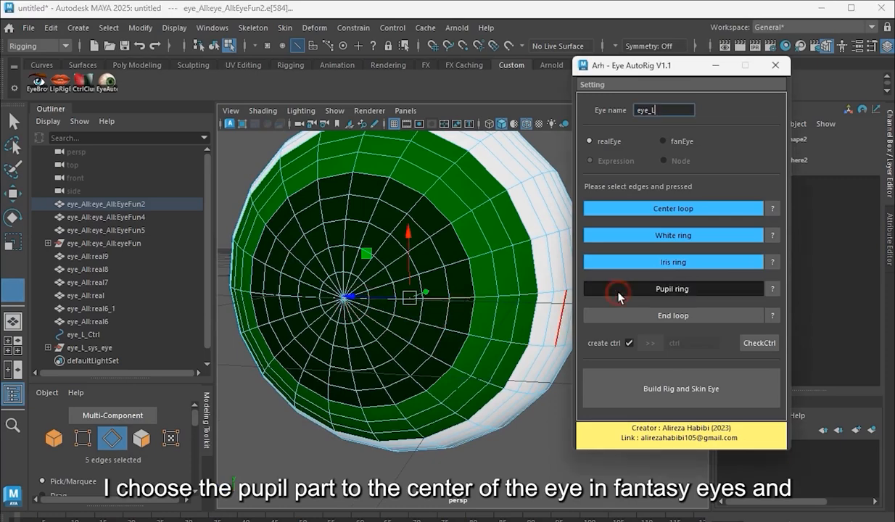
# Step: Select the innermost edge loop around the centre of EyeFun2's pupil and register it as End loop
pyautogui.scroll(-3, 482, 391)
pyautogui.keyDown('alt'); pyautogui.moveTo(475, 355); pyautogui.dragTo(450, 364); pyautogui.keyUp('alt')
pyautogui.scroll(3, 442, 379)
pyautogui.scroll(5, 450, 364)
pyautogui.keyDown('alt'); pyautogui.moveTo(368, 247); pyautogui.dragTo(427, 330, button='middle'); pyautogui.keyUp('alt')
pyautogui.click(479, 310)
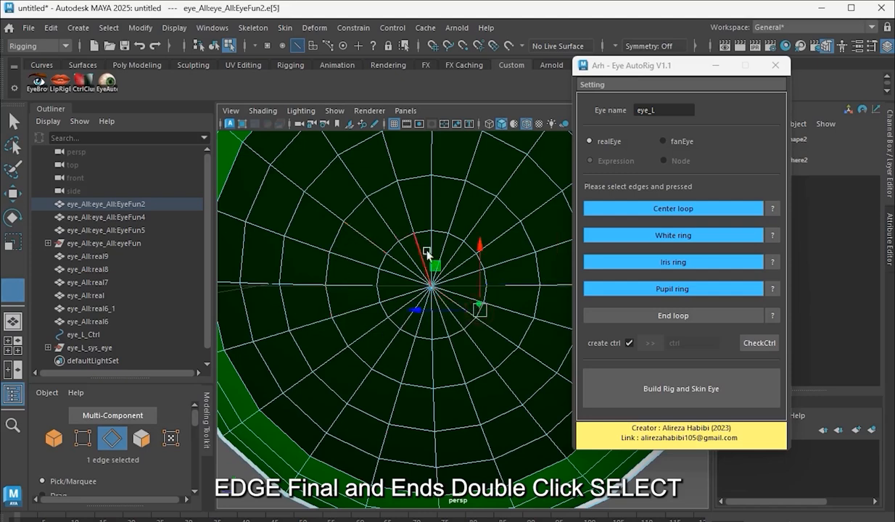
pyautogui.doubleClick(428, 254)
pyautogui.keyDown('alt'); pyautogui.moveTo(428, 254); pyautogui.dragTo(397, 252, button='middle'); pyautogui.keyUp('alt')
pyautogui.click(664, 316)
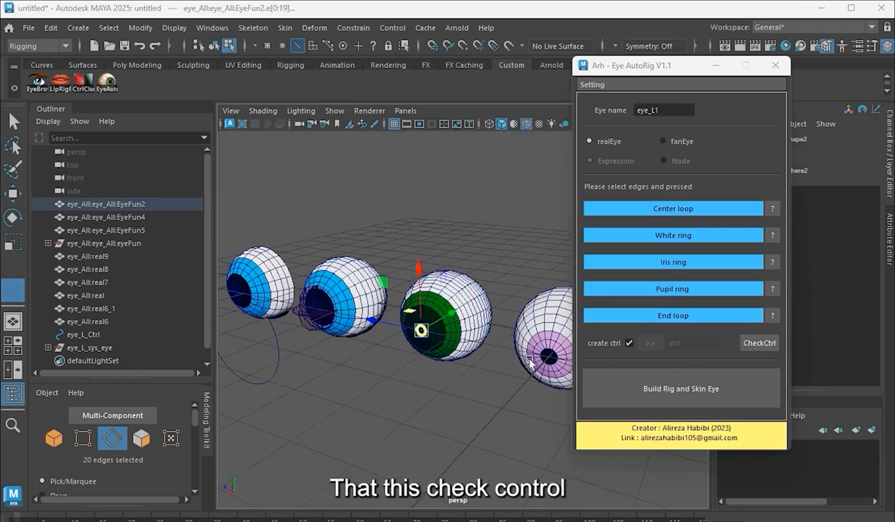
# Step: Try building the realEye rig on EyeFun2 with a new control, and undo the build
pyautogui.moveTo(433, 332)
pyautogui.keyDown('alt'); pyautogui.mouseDown()
pyautogui.moveTo(404, 329)
pyautogui.moveTo(416, 331)
pyautogui.mouseUp(); pyautogui.keyUp('alt')
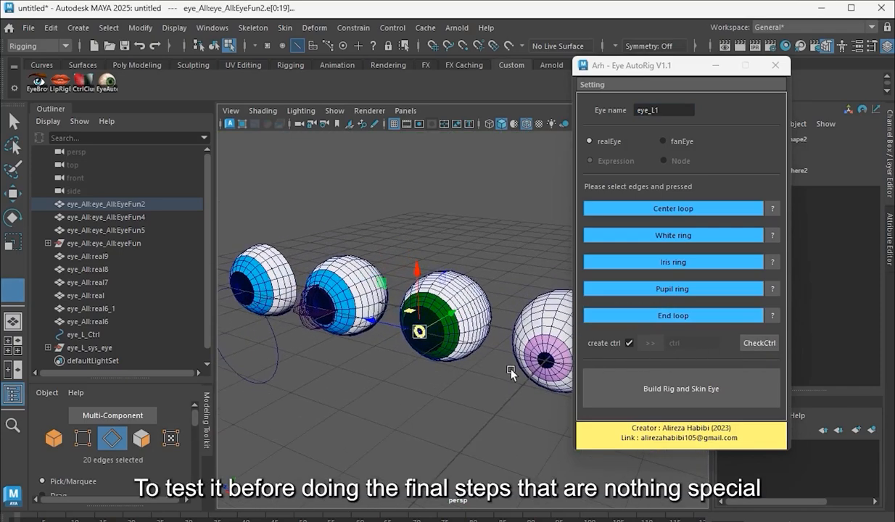
pyautogui.click(661, 396)
pyautogui.keyDown('alt'); pyautogui.moveTo(385, 363); pyautogui.dragTo(369, 392); pyautogui.keyUp('alt')
pyautogui.keyDown('alt'); pyautogui.moveTo(425, 333); pyautogui.dragTo(460, 327); pyautogui.keyUp('alt')
pyautogui.moveTo(388, 309); pyautogui.dragTo(480, 333)
pyautogui.hotkey('ctrl', 'z')
pyautogui.hotkey('ctrl', 'z')
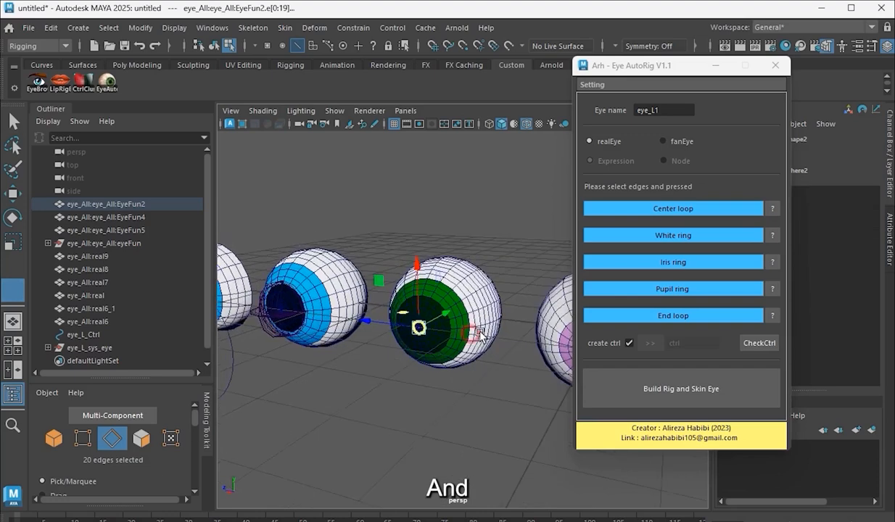
# Step: Build the realEye rig and skin on EyeFun2, and select its control eye_L1_Ctrl
pyautogui.click(680, 395)
pyautogui.moveTo(431, 393); pyautogui.dragTo(344, 318)
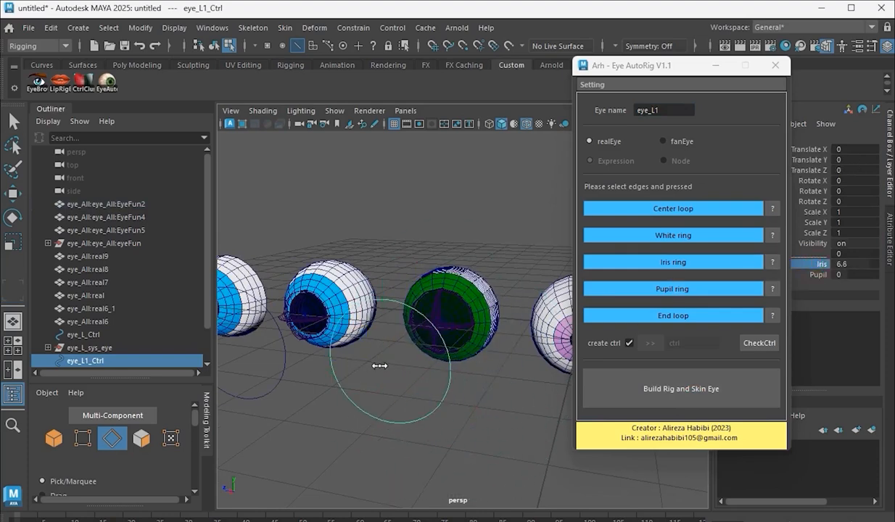
# Step: Test the Iris and Pupil attributes of eye_L1_Ctrl one at a time on EyeFun2, and undo the changes
pyautogui.moveTo(379, 366); pyautogui.dragTo(328, 353, button='middle')
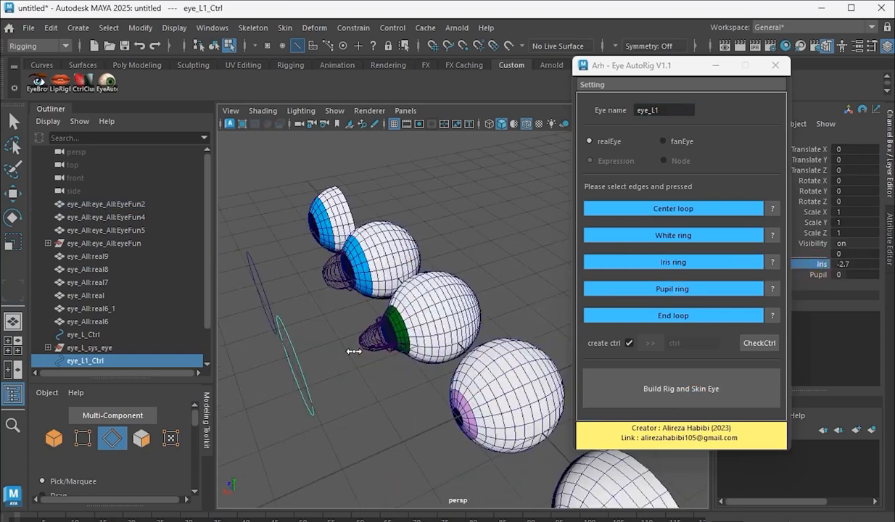
pyautogui.moveTo(390, 340); pyautogui.dragTo(380, 364, button='middle')
pyautogui.keyDown('alt'); pyautogui.moveTo(384, 362); pyautogui.dragTo(535, 340, button='right'); pyautogui.keyUp('alt')
pyautogui.keyDown('alt'); pyautogui.moveTo(344, 352); pyautogui.dragTo(412, 331); pyautogui.keyUp('alt')
pyautogui.moveTo(412, 332); pyautogui.dragTo(405, 379, button='middle')
pyautogui.keyDown('alt'); pyautogui.moveTo(445, 372); pyautogui.dragTo(372, 361); pyautogui.keyUp('alt')
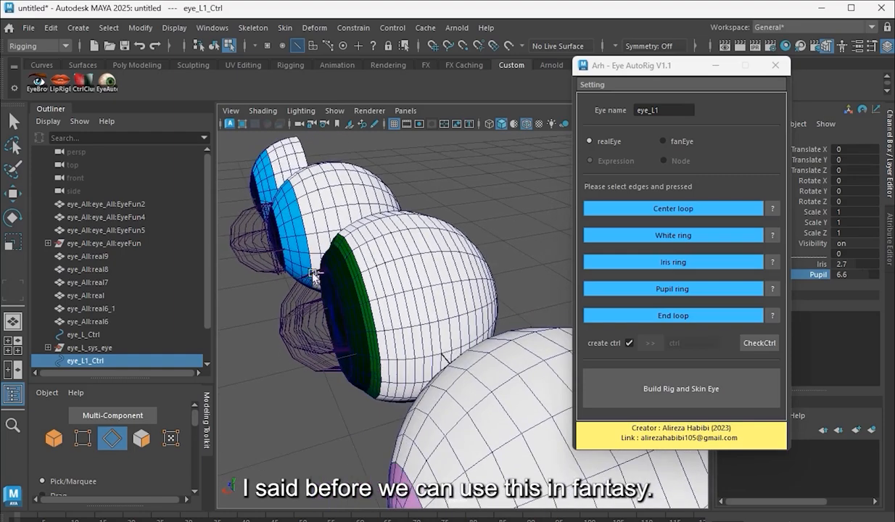
pyautogui.hotkey('ctrl', 'z')
pyautogui.hotkey('ctrl', 'z')
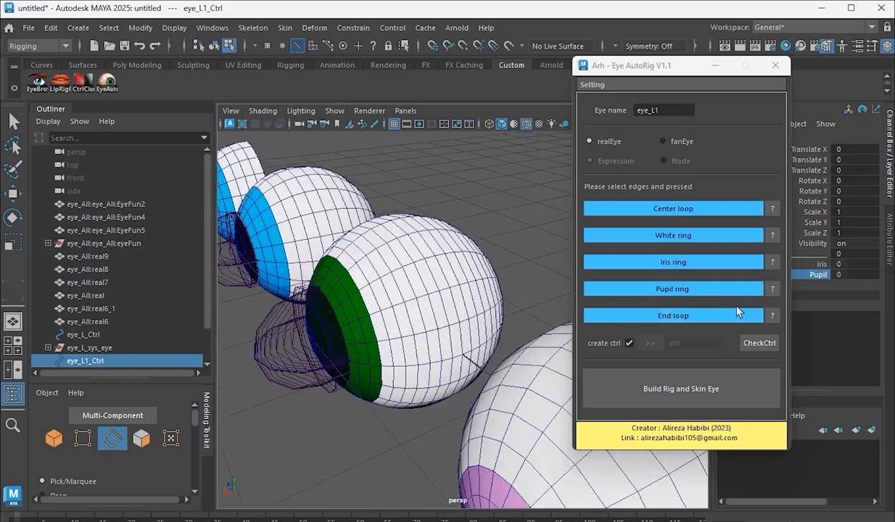
# Step: Test the Iris and Pupil attributes of eye_L1_Ctrl together and return them to 0
pyautogui.moveTo(330, 375); pyautogui.dragTo(335, 400, button='middle')
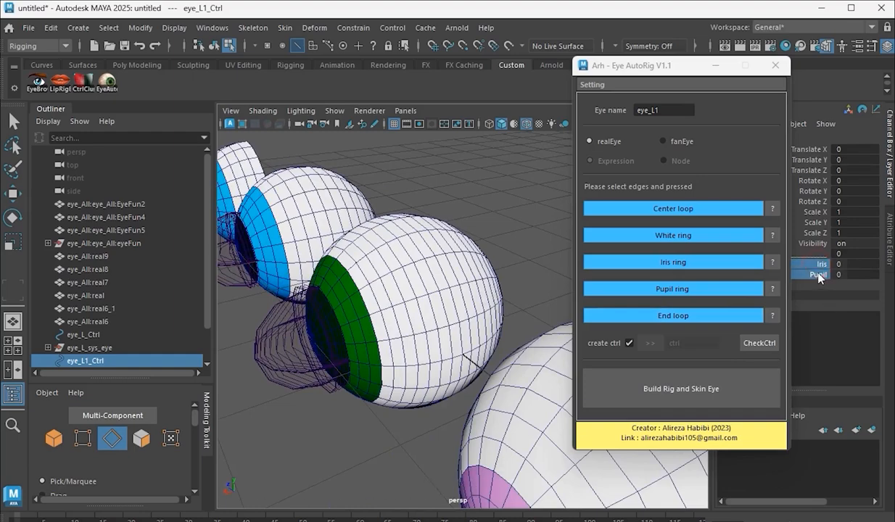
pyautogui.moveTo(390, 375); pyautogui.dragTo(465, 399, button='middle')
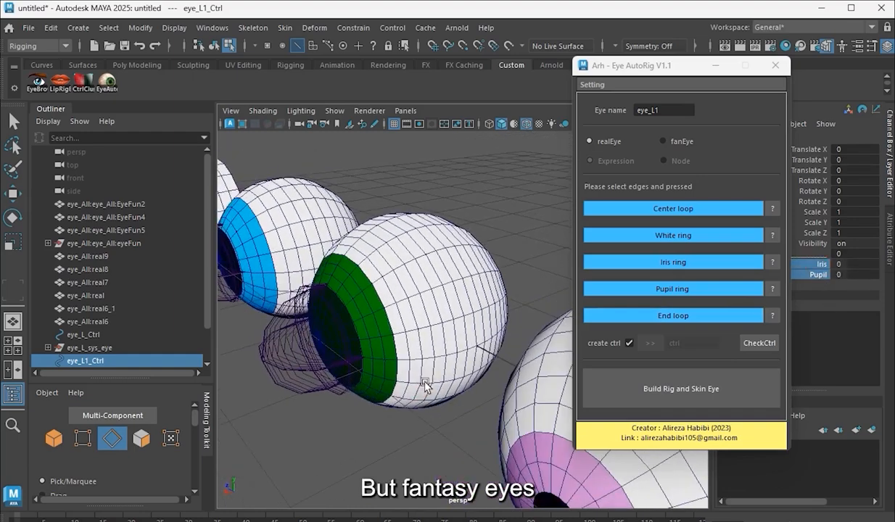
# Step: Set the rig type to fanEye with Expression, undo the realEye build, and build the rig and skin on EyeFun2
pyautogui.keyDown('alt'); pyautogui.moveTo(406, 378); pyautogui.dragTo(443, 368); pyautogui.keyUp('alt')
pyautogui.click(673, 144)
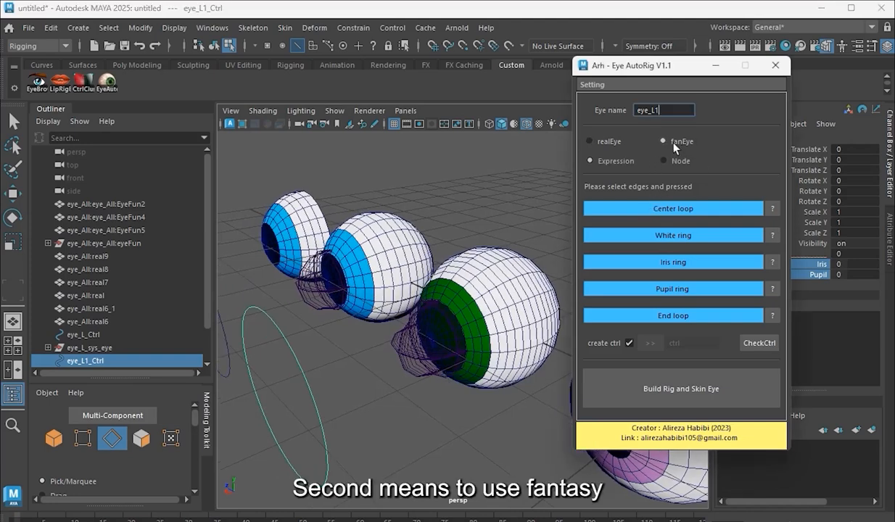
pyautogui.keyDown('alt'); pyautogui.moveTo(457, 397); pyautogui.dragTo(482, 404); pyautogui.keyUp('alt')
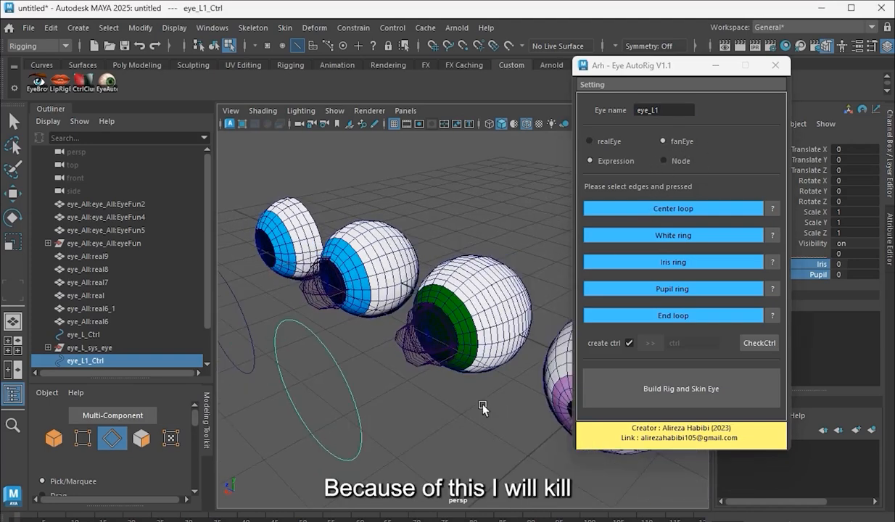
pyautogui.click(482, 408)
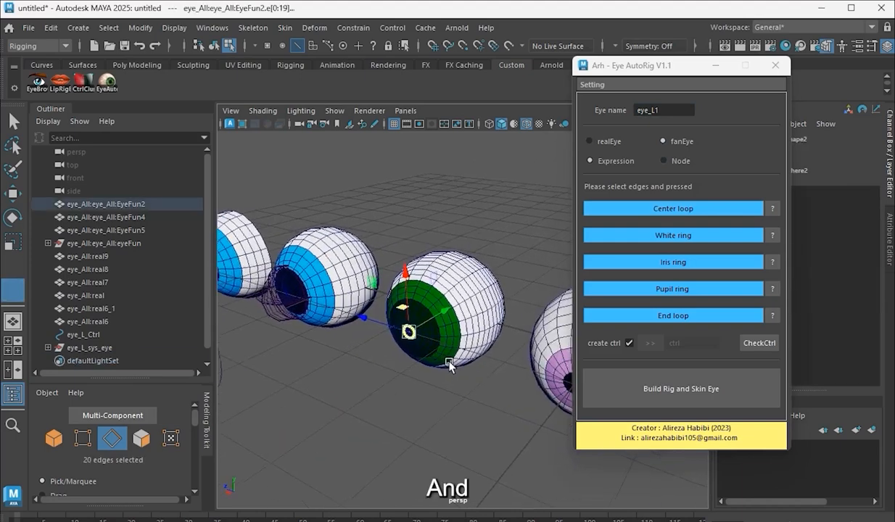
pyautogui.keyDown('alt'); pyautogui.moveTo(449, 362); pyautogui.dragTo(446, 362); pyautogui.keyUp('alt')
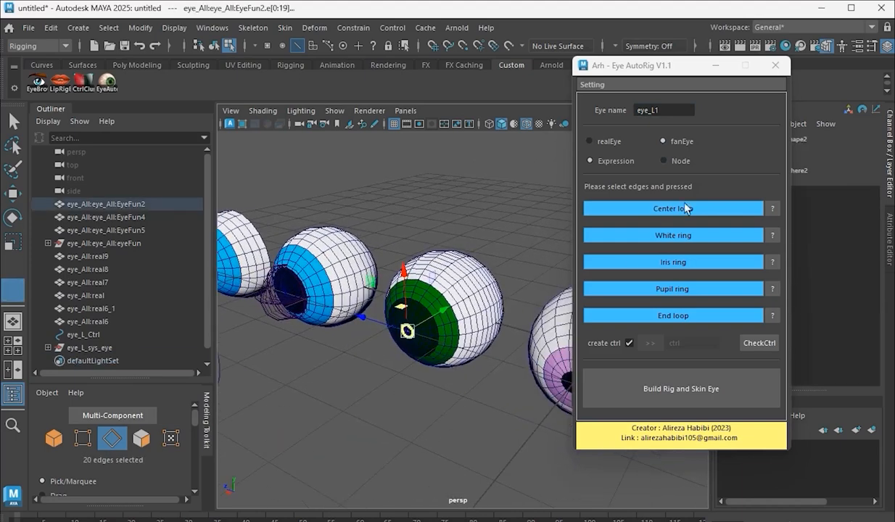
pyautogui.click(660, 388)
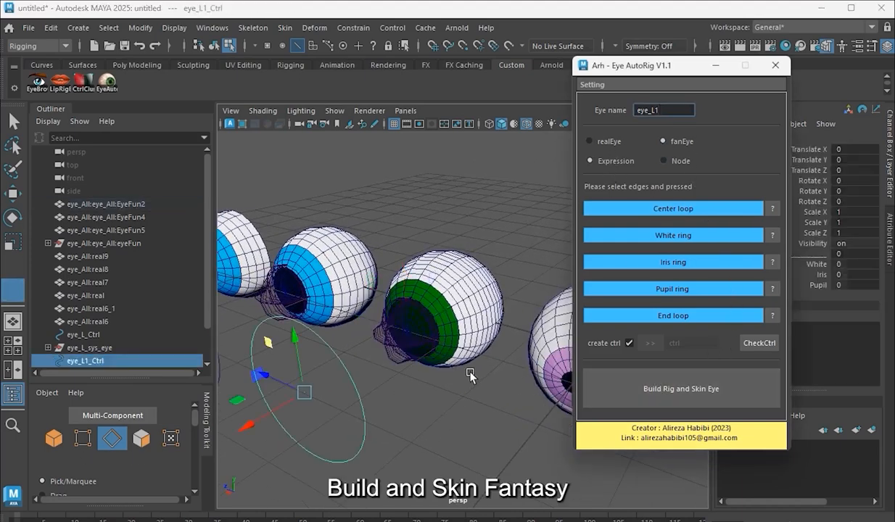
# Step: Try moving eye_L1_Ctrl in front of EyeFun2 and undo the move
pyautogui.keyDown('alt'); pyautogui.moveTo(471, 376); pyautogui.dragTo(501, 362); pyautogui.keyUp('alt')
pyautogui.moveTo(376, 372); pyautogui.dragTo(406, 315)
pyautogui.hotkey('ctrl', 'z')
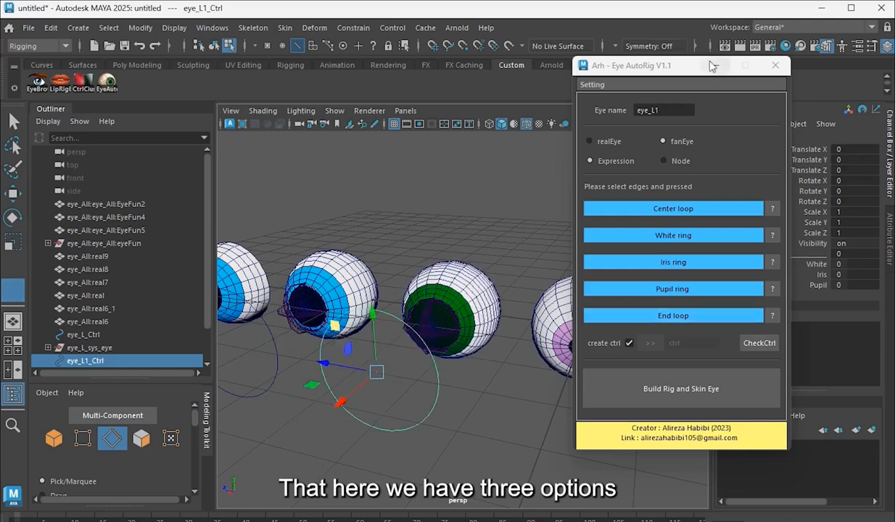
# Step: Test the White, Iris and Pupil attributes of eye_L1_Ctrl together on EyeFun2, and undo the changes
pyautogui.moveTo(399, 360); pyautogui.dragTo(428, 361, button='middle')
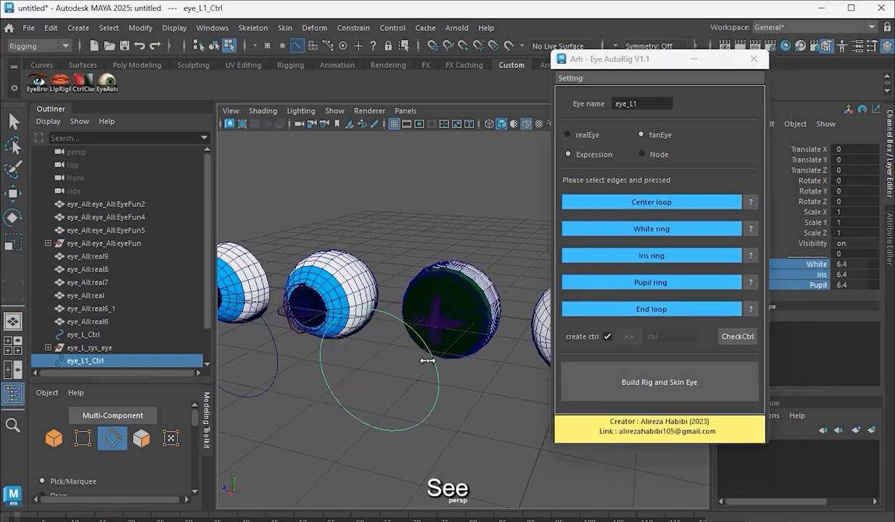
pyautogui.keyDown('alt'); pyautogui.moveTo(490, 313); pyautogui.dragTo(410, 335); pyautogui.keyUp('alt')
pyautogui.moveTo(410, 335); pyautogui.dragTo(376, 366, button='middle')
pyautogui.keyDown('alt'); pyautogui.moveTo(375, 366); pyautogui.dragTo(440, 347); pyautogui.keyUp('alt')
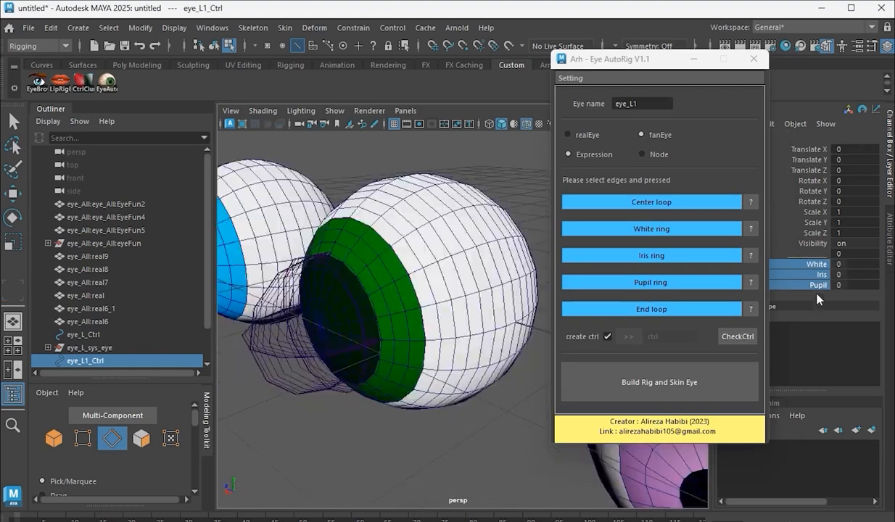
pyautogui.moveTo(367, 383)
pyautogui.mouseDown(button='middle')
pyautogui.moveTo(387, 385)
pyautogui.moveTo(373, 395)
pyautogui.mouseUp(button='middle')
pyautogui.hotkey('ctrl', 'z')
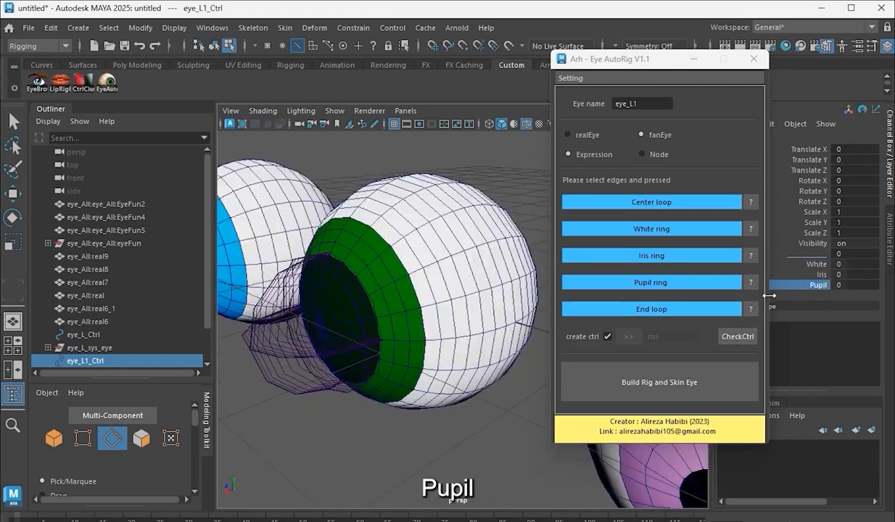
# Step: Test the Pupil attribute of eye_L1_Ctrl by itself on EyeFun2, and undo the change
pyautogui.moveTo(420, 381); pyautogui.dragTo(492, 422, button='middle')
pyautogui.keyDown('alt'); pyautogui.moveTo(496, 423); pyautogui.dragTo(450, 370); pyautogui.keyUp('alt')
pyautogui.click(818, 287)
pyautogui.hotkey('ctrl', 'z')
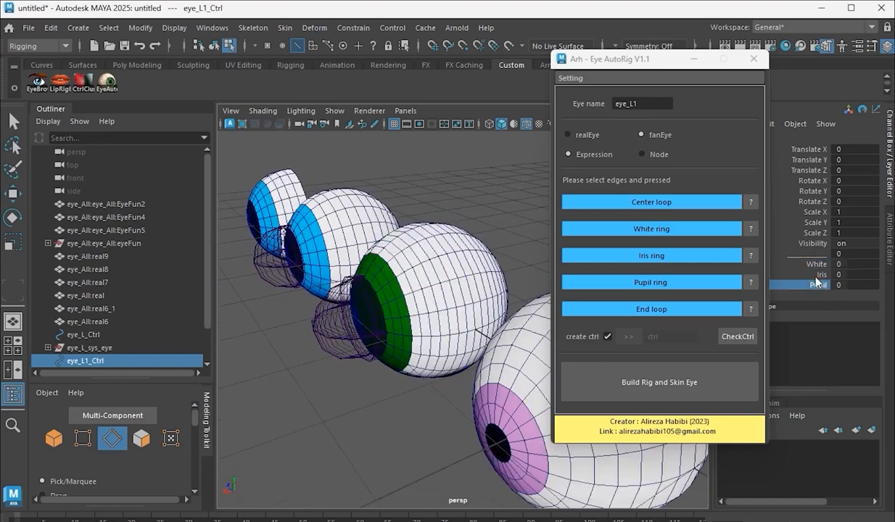
# Step: Adjust White, Iris and Pupil of eye_L1_Ctrl independently to about -2.8, -2.9 and -1.6, and inspect the EyeFun2 mesh
pyautogui.click(816, 276)
pyautogui.moveTo(486, 383); pyautogui.dragTo(441, 416, button='middle')
pyautogui.keyDown('alt'); pyautogui.moveTo(439, 385); pyautogui.dragTo(464, 386); pyautogui.keyUp('alt')
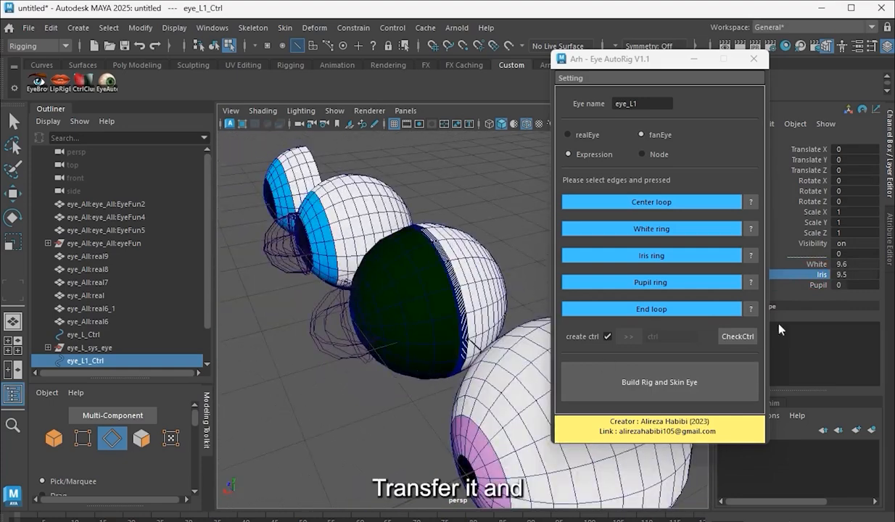
pyautogui.click(818, 285)
pyautogui.moveTo(421, 391)
pyautogui.mouseDown(button='middle')
pyautogui.moveTo(444, 392)
pyautogui.moveTo(340, 372)
pyautogui.mouseUp(button='middle')
pyautogui.keyDown('alt'); pyautogui.moveTo(340, 371); pyautogui.dragTo(438, 317); pyautogui.keyUp('alt')
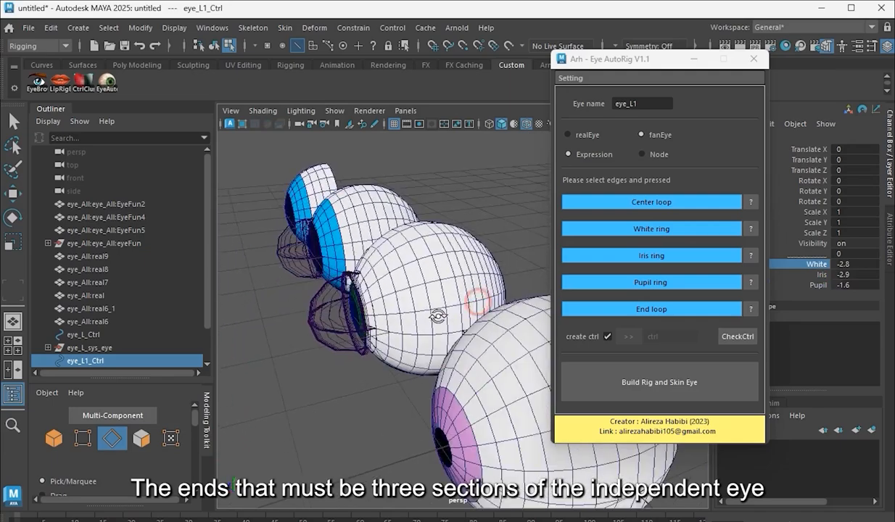
pyautogui.keyDown('alt'); pyautogui.moveTo(380, 326); pyautogui.dragTo(451, 332, button='right'); pyautogui.keyUp('alt')
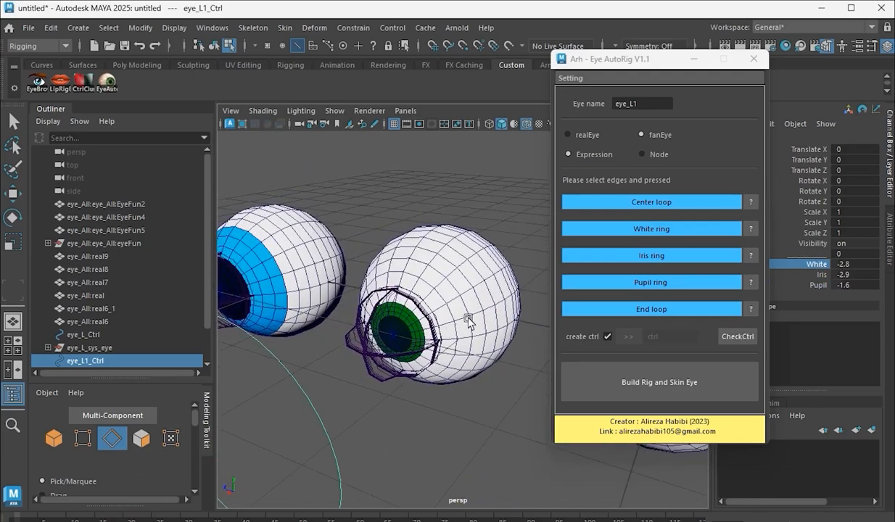
pyautogui.moveTo(470, 322)
pyautogui.keyDown('alt'); pyautogui.mouseDown()
pyautogui.moveTo(455, 313)
pyautogui.moveTo(479, 319)
pyautogui.mouseUp(); pyautogui.keyUp('alt')
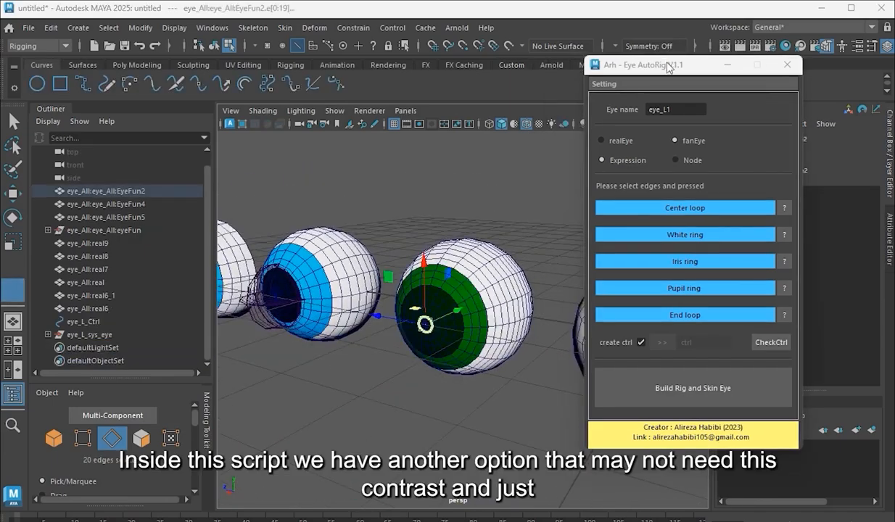
# Step: Select the unrigged EyeFun2 and turn off automatic control creation in Eye AutoRig
pyautogui.moveTo(667, 66); pyautogui.dragTo(640, 52)
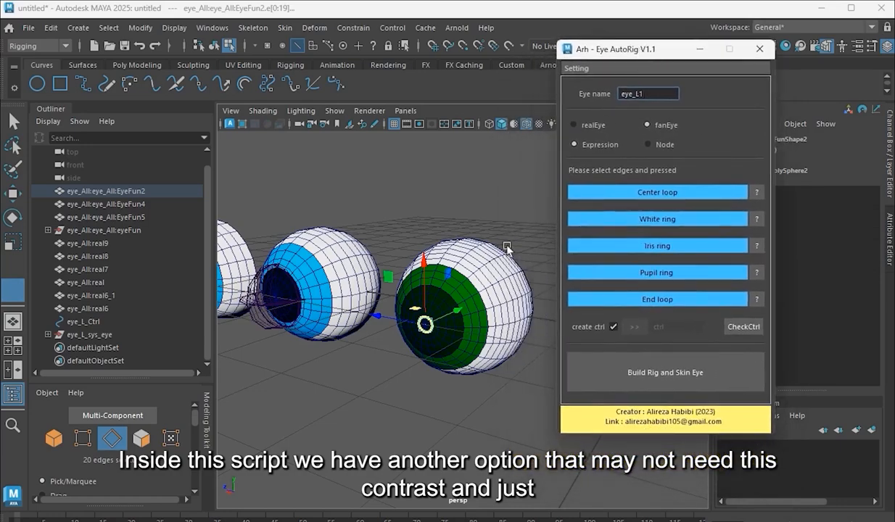
pyautogui.keyDown('alt'); pyautogui.moveTo(507, 249); pyautogui.dragTo(450, 303); pyautogui.keyUp('alt')
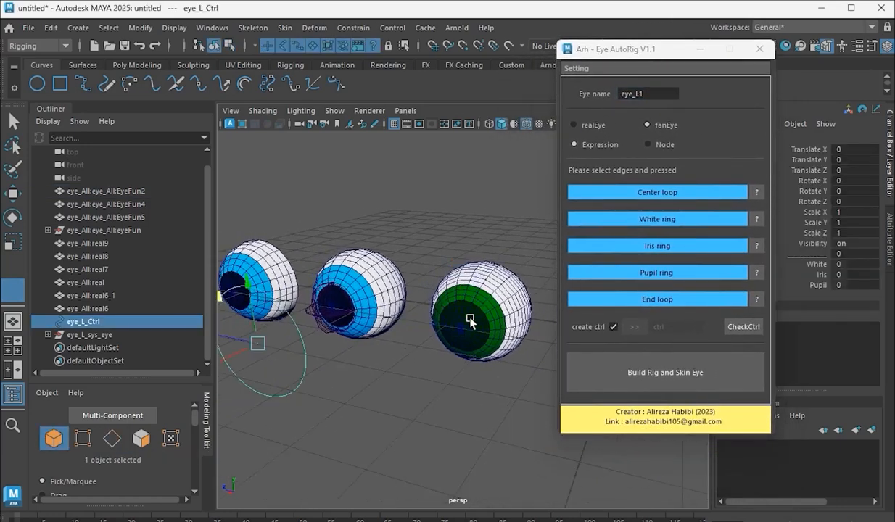
pyautogui.keyDown('alt'); pyautogui.moveTo(477, 311); pyautogui.dragTo(457, 321); pyautogui.keyUp('alt')
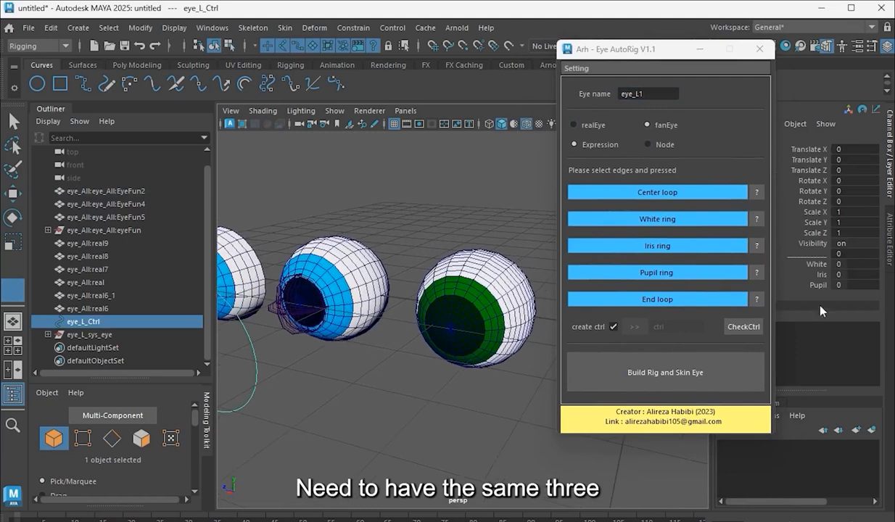
pyautogui.click(483, 341)
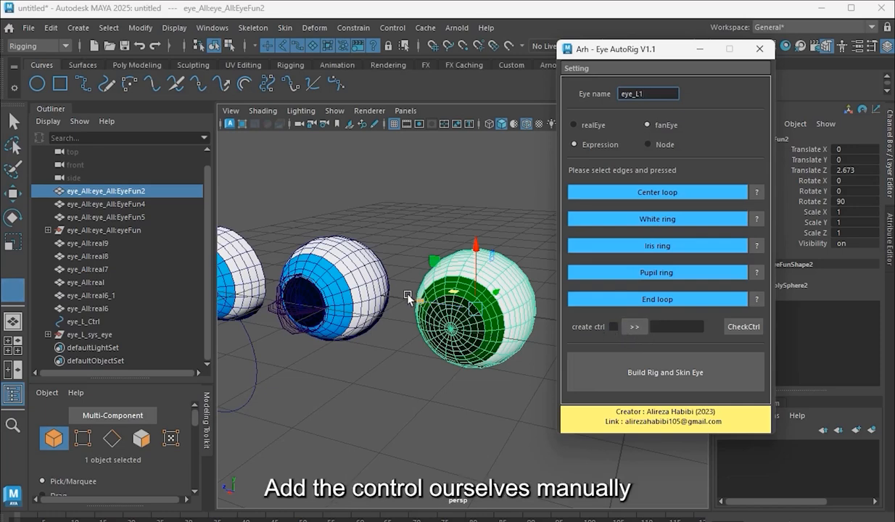
# Step: Create a NURBS circle and place it in front of EyeFun2 at about Translate X 2.331 and Z 1.737
pyautogui.click(37, 81)
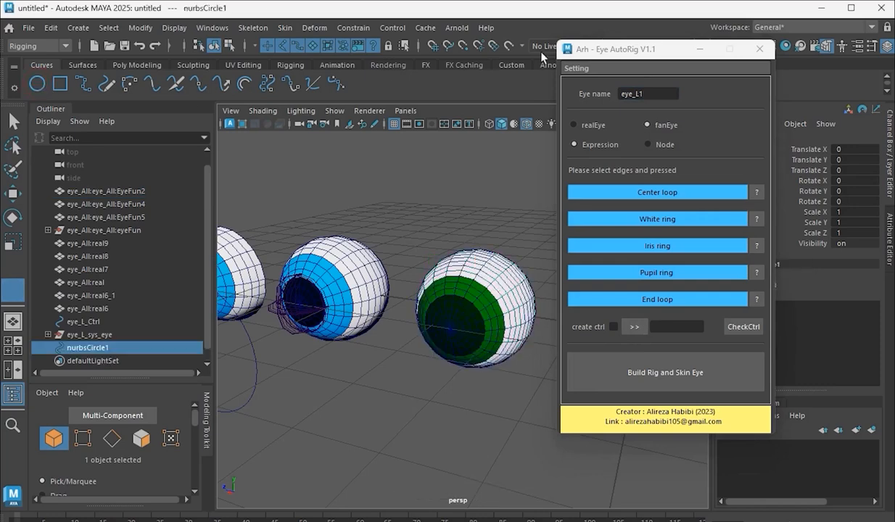
pyautogui.moveTo(628, 56); pyautogui.dragTo(101, 82)
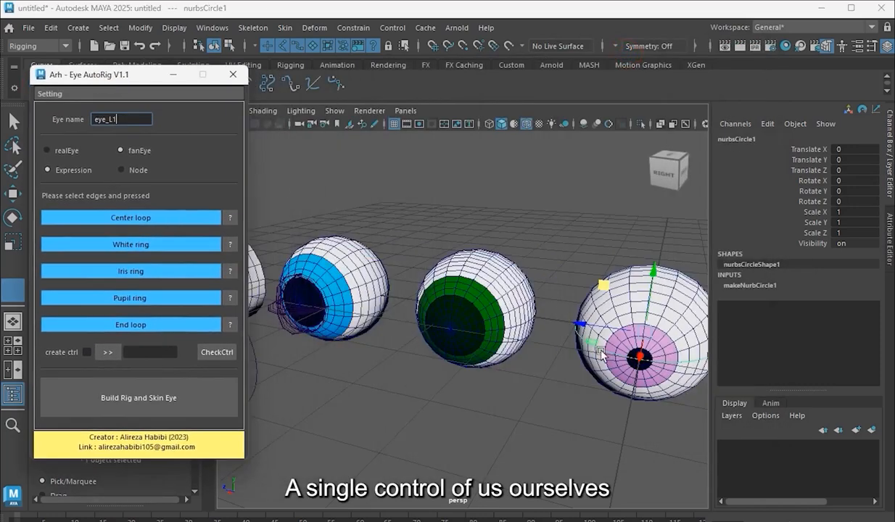
pyautogui.moveTo(601, 355); pyautogui.dragTo(474, 403)
pyautogui.scroll(-3, 443, 399)
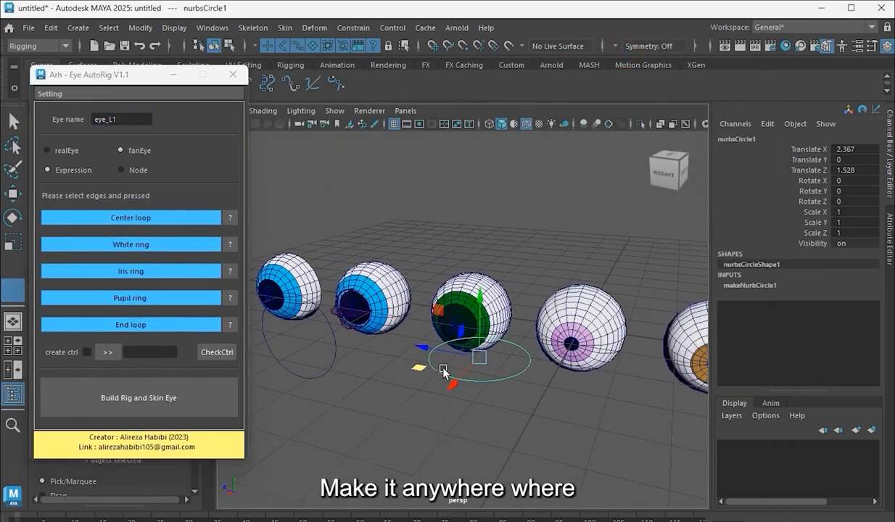
pyautogui.keyDown('alt'); pyautogui.moveTo(443, 368); pyautogui.dragTo(459, 405); pyautogui.keyUp('alt')
pyautogui.keyDown('alt'); pyautogui.moveTo(494, 404); pyautogui.dragTo(541, 406, button='right'); pyautogui.keyUp('alt')
pyautogui.keyDown('alt'); pyautogui.moveTo(541, 405); pyautogui.dragTo(526, 396, button='middle'); pyautogui.keyUp('alt')
pyautogui.keyDown('alt'); pyautogui.moveTo(526, 396); pyautogui.dragTo(506, 386, button='right'); pyautogui.keyUp('alt')
pyautogui.scroll(6, 506, 387)
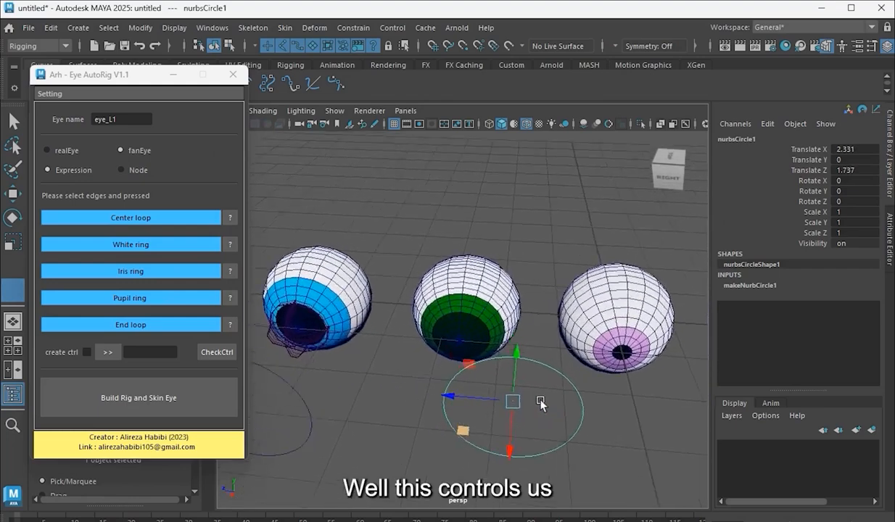
# Step: Load nurbsCircle1 as the custom control and build the fanEye rig and skin on EyeFun2
pyautogui.moveTo(110, 84); pyautogui.dragTo(698, 85)
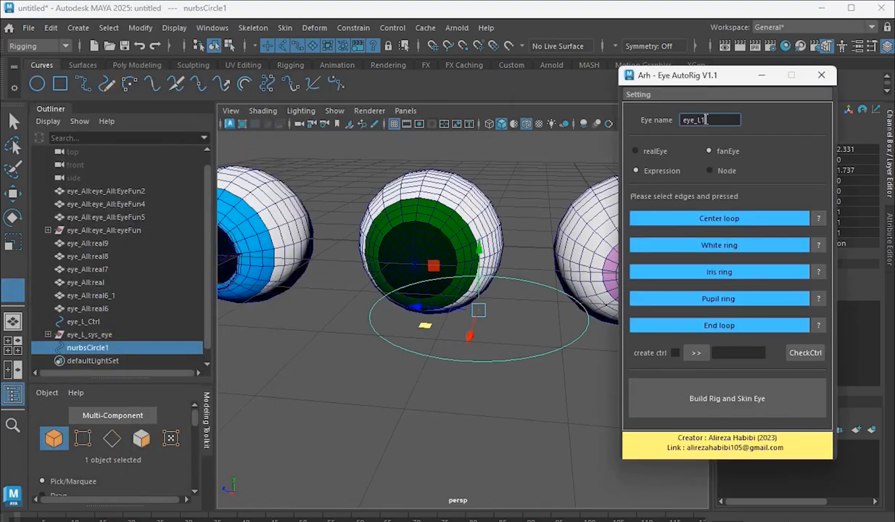
pyautogui.click(701, 354)
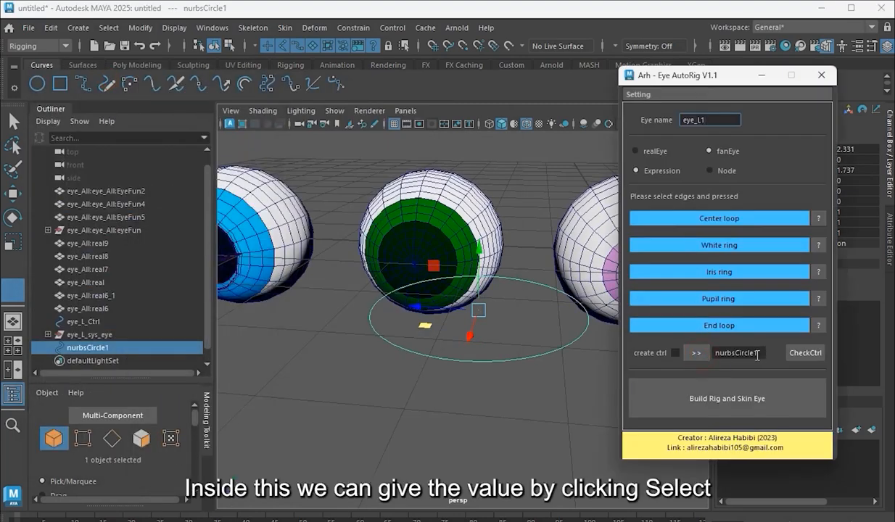
pyautogui.moveTo(514, 364)
pyautogui.keyDown('alt'); pyautogui.mouseDown()
pyautogui.moveTo(497, 354)
pyautogui.moveTo(504, 362)
pyautogui.mouseUp(); pyautogui.keyUp('alt')
pyautogui.click(693, 354)
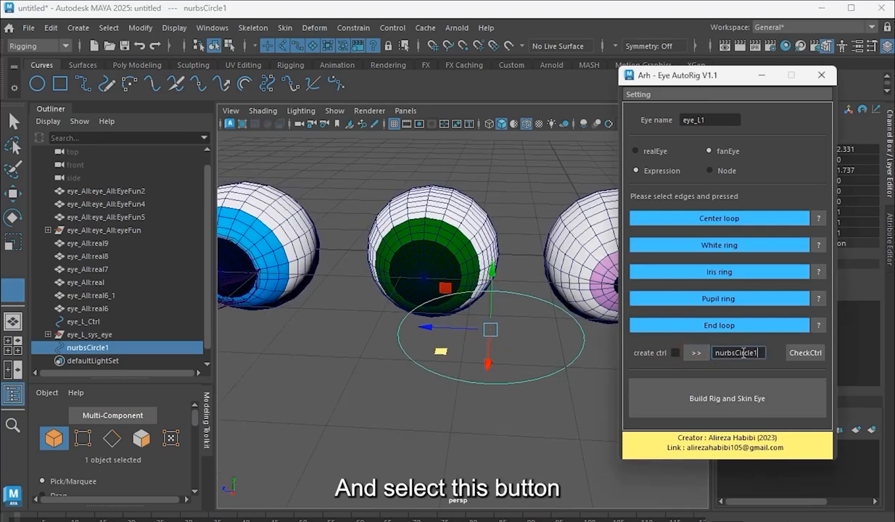
pyautogui.moveTo(762, 354); pyautogui.dragTo(694, 353)
pyautogui.keyDown('alt'); pyautogui.moveTo(524, 357); pyautogui.dragTo(482, 341); pyautogui.keyUp('alt')
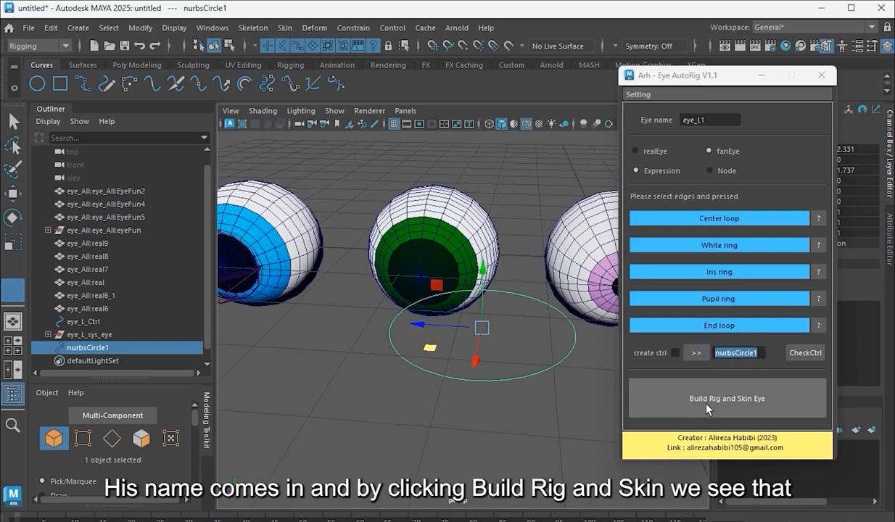
pyautogui.click(707, 406)
pyautogui.click(810, 253)
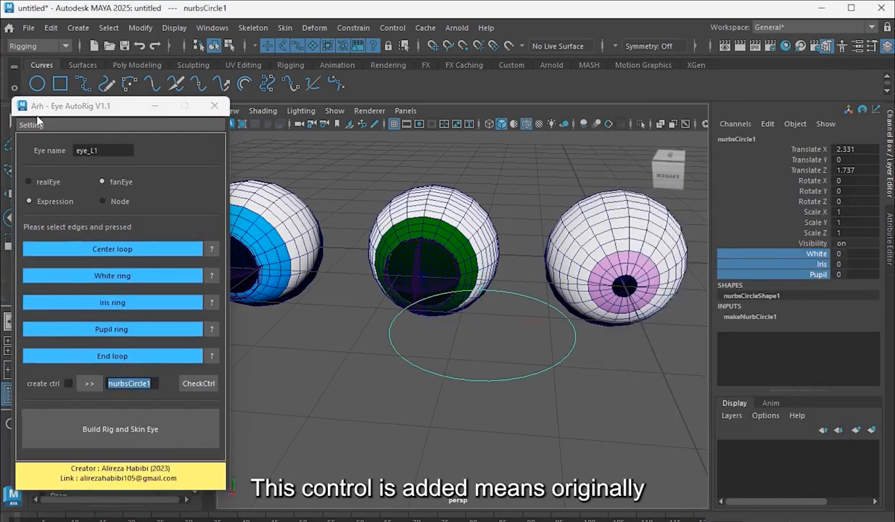
# Step: Try moving nurbsCircle1 to check its effect on EyeFun2, and undo the moves
pyautogui.moveTo(50, 106); pyautogui.dragTo(69, 106)
pyautogui.click(16, 193)
pyautogui.moveTo(437, 286); pyautogui.dragTo(406, 310)
pyautogui.hotkey('ctrl', 'z')
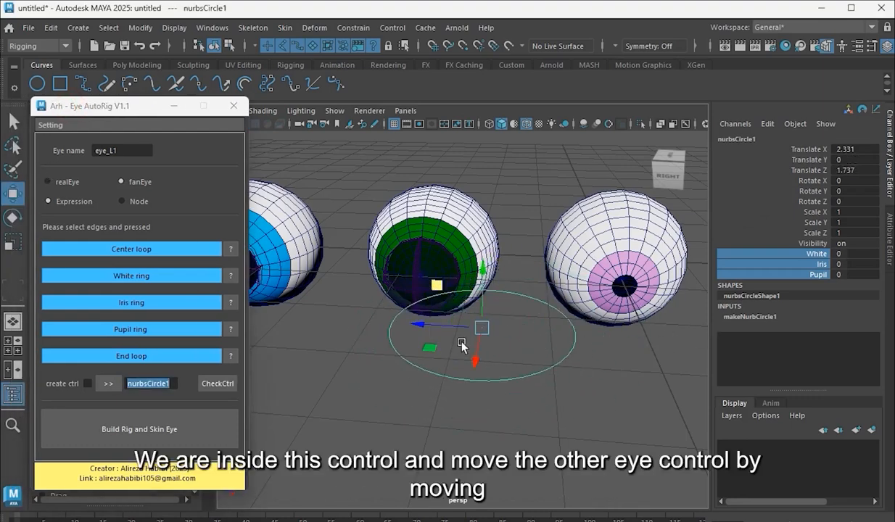
pyautogui.moveTo(436, 284)
pyautogui.mouseDown()
pyautogui.moveTo(457, 296)
pyautogui.moveTo(446, 288)
pyautogui.mouseUp()
pyautogui.keyDown('alt'); pyautogui.moveTo(493, 326); pyautogui.dragTo(504, 326); pyautogui.keyUp('alt')
pyautogui.hotkey('ctrl', 'z')
# Step: Test White, Iris and Pupil of nurbsCircle1 together at values such as 5, and return them to 0
pyautogui.click(819, 254)
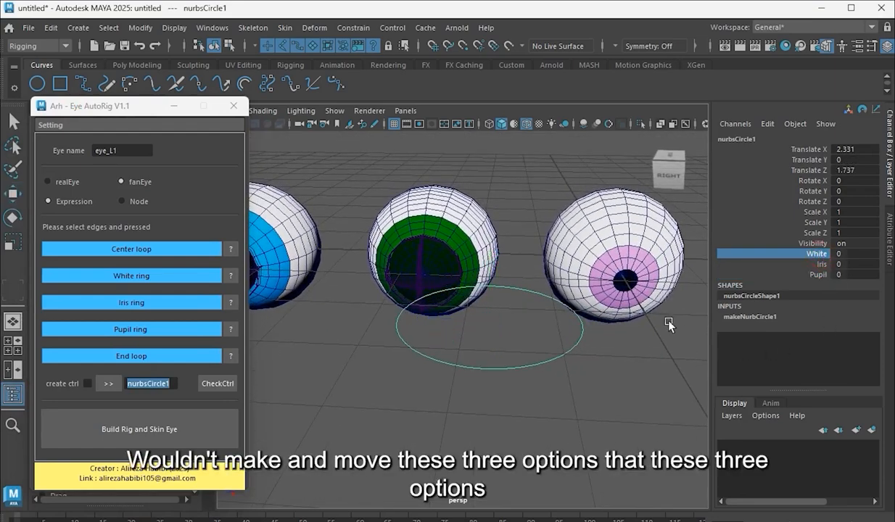
pyautogui.moveTo(827, 256); pyautogui.dragTo(824, 275)
pyautogui.moveTo(478, 382); pyautogui.dragTo(500, 382, button='middle')
pyautogui.keyDown('alt'); pyautogui.moveTo(504, 344); pyautogui.dragTo(368, 360); pyautogui.keyUp('alt')
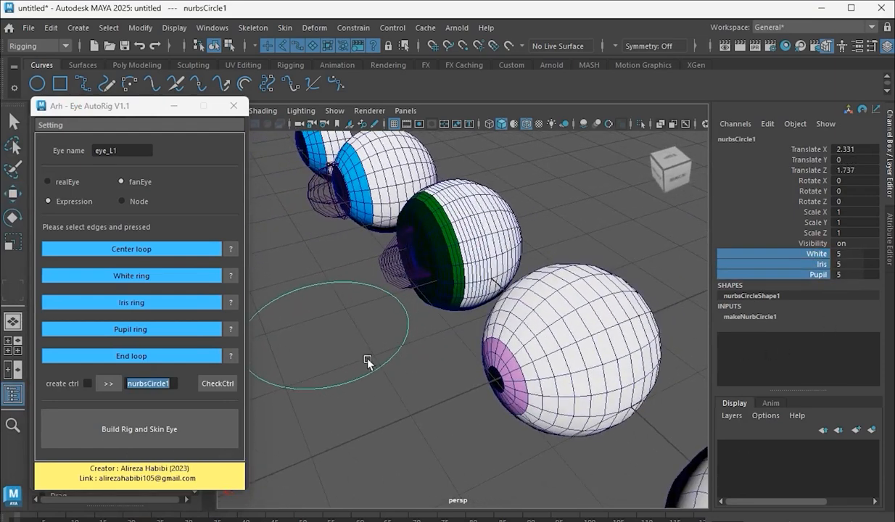
pyautogui.moveTo(368, 359); pyautogui.dragTo(389, 389, button='middle')
pyautogui.keyDown('alt'); pyautogui.moveTo(388, 388); pyautogui.dragTo(479, 378); pyautogui.keyUp('alt')
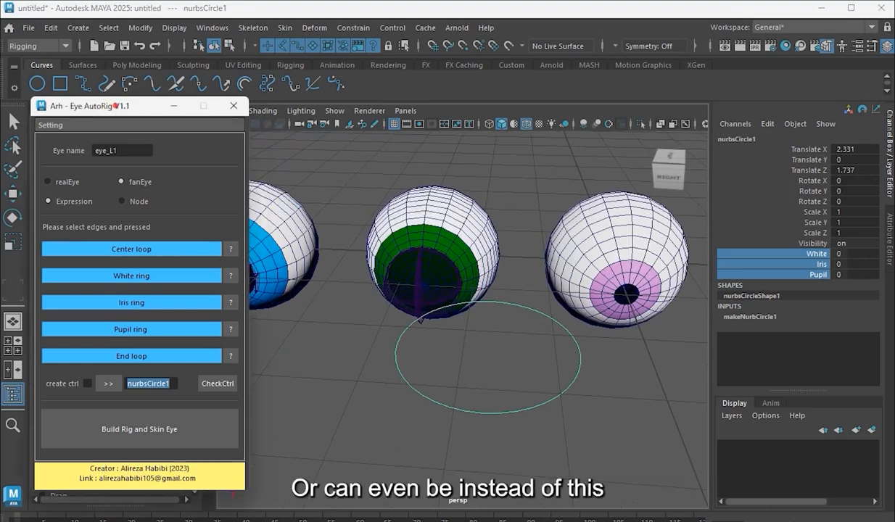
# Step: Load the EyeFun2 mesh itself as the control and build its fanEye rig and skin
pyautogui.moveTo(115, 106); pyautogui.dragTo(137, 105)
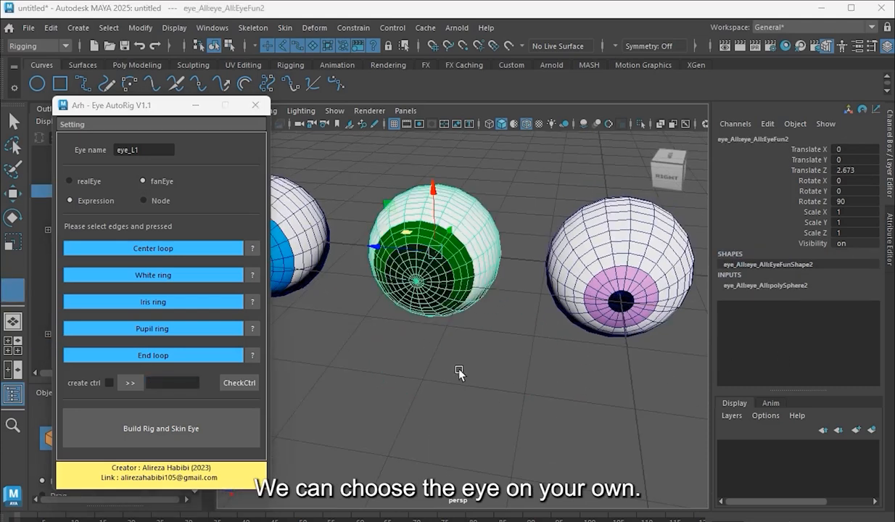
pyautogui.click(450, 342)
pyautogui.click(130, 383)
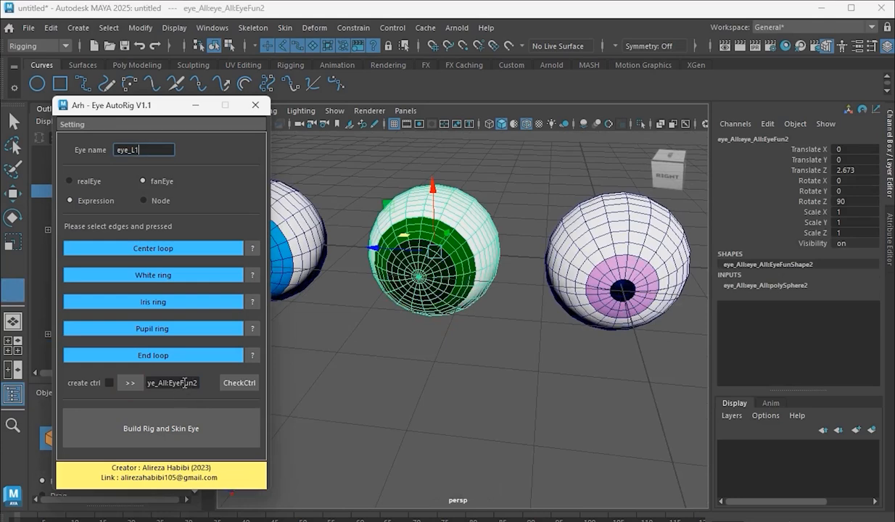
pyautogui.click(174, 428)
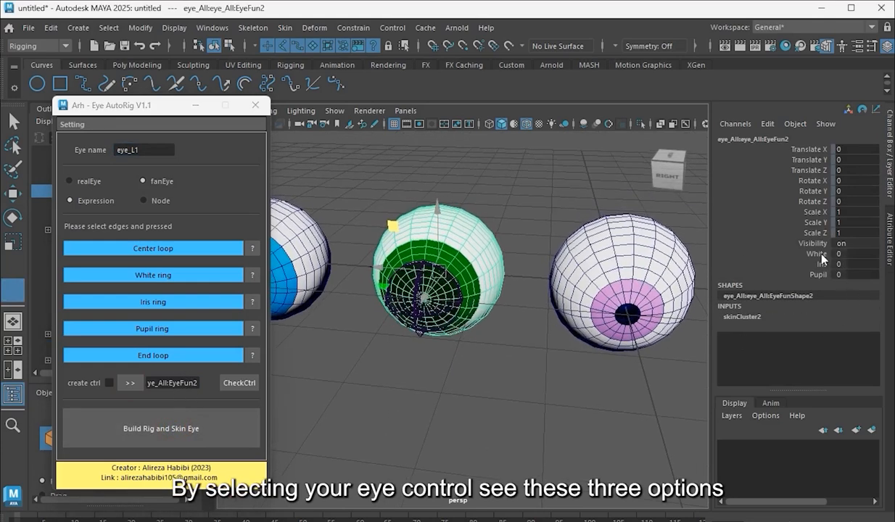
# Step: Test the White, Iris and Pupil attributes on the EyeFun2 mesh together, and undo the changes
pyautogui.moveTo(821, 254); pyautogui.dragTo(821, 275)
pyautogui.moveTo(442, 426); pyautogui.dragTo(469, 430, button='middle')
pyautogui.keyDown('alt'); pyautogui.moveTo(523, 320); pyautogui.dragTo(410, 345); pyautogui.keyUp('alt')
pyautogui.hotkey('ctrl', 'z')
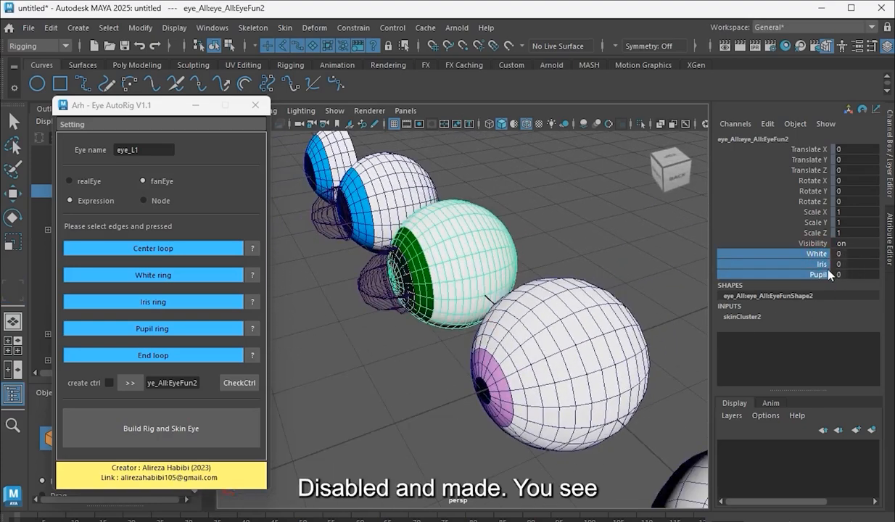
# Step: Undo the fanEye rig that uses the EyeFun2 mesh as its own control
pyautogui.click(809, 264)
pyautogui.moveTo(376, 364); pyautogui.dragTo(352, 396, button='middle')
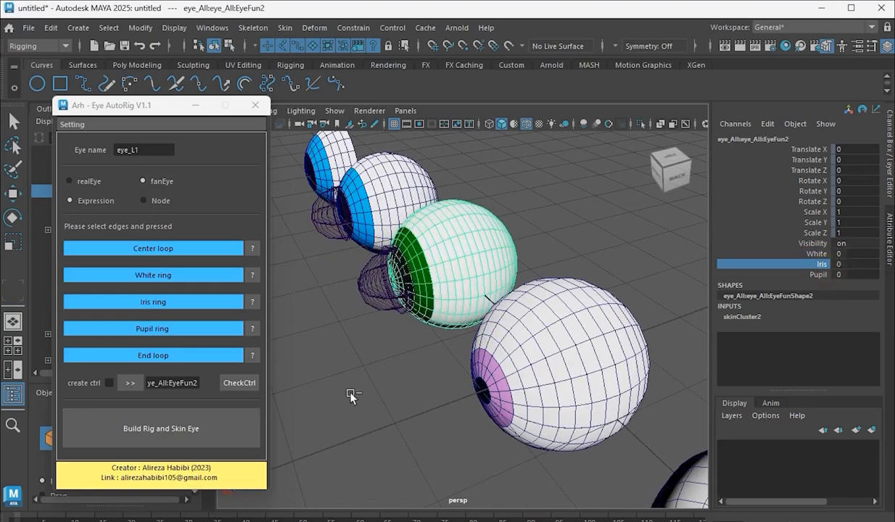
pyautogui.keyDown('alt'); pyautogui.moveTo(348, 381); pyautogui.dragTo(498, 349); pyautogui.keyUp('alt')
pyautogui.click(449, 404)
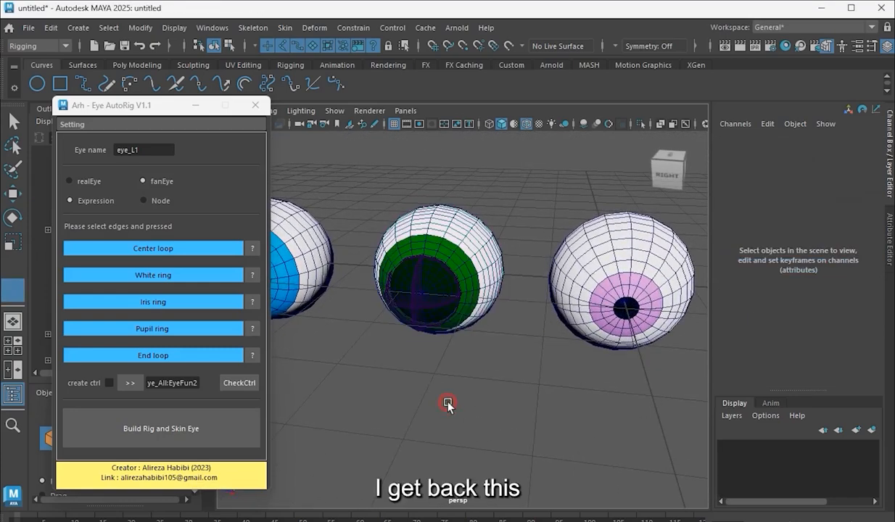
pyautogui.hotkey('ctrl', 'z')
pyautogui.hotkey('ctrl', 'z')
pyautogui.hotkey('ctrl', 'z')
# Step: Enable automatic control creation and build the fanEye rig and skin for EyeFun2 as eye_L1
pyautogui.click(107, 385)
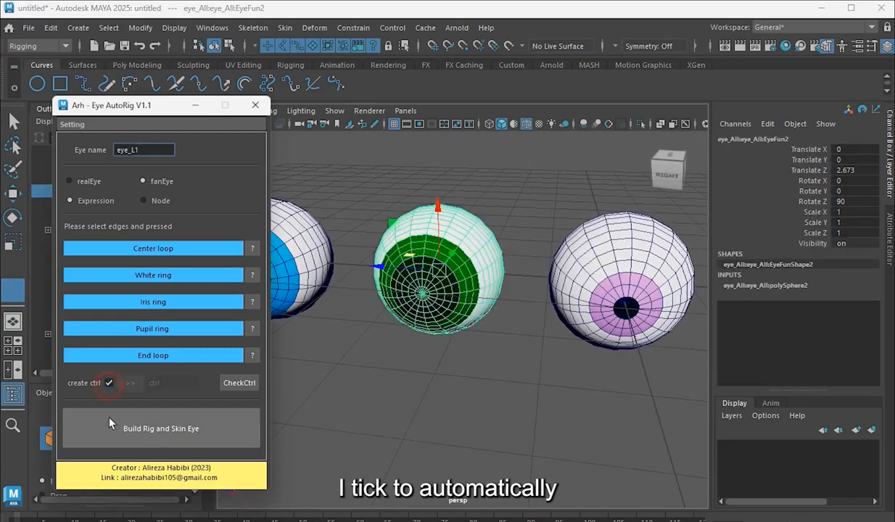
pyautogui.click(144, 424)
pyautogui.hotkey('ctrl', 'z')
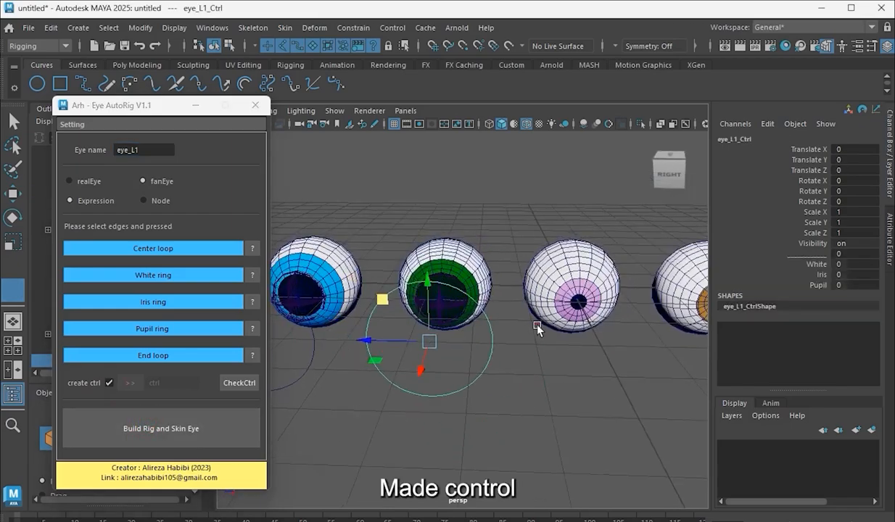
# Step: Select the EyeFun1 eye and examine the geometry of its pupil area up close
pyautogui.moveTo(538, 328)
pyautogui.keyDown('alt'); pyautogui.mouseDown()
pyautogui.moveTo(508, 345)
pyautogui.moveTo(554, 326)
pyautogui.moveTo(506, 336)
pyautogui.moveTo(514, 331)
pyautogui.moveTo(505, 323)
pyautogui.moveTo(536, 320)
pyautogui.mouseUp(); pyautogui.keyUp('alt')
pyautogui.scroll(6, 514, 331)
pyautogui.click(535, 326)
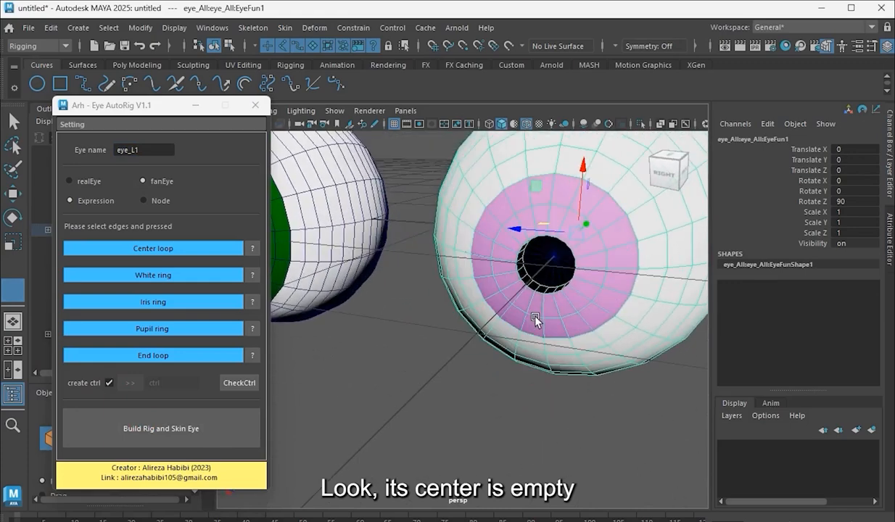
pyautogui.scroll(4, 582, 257)
pyautogui.keyDown('alt'); pyautogui.moveTo(582, 257); pyautogui.dragTo(454, 323, button='middle'); pyautogui.keyUp('alt')
pyautogui.scroll(4, 466, 367)
pyautogui.scroll(-5, 551, 354)
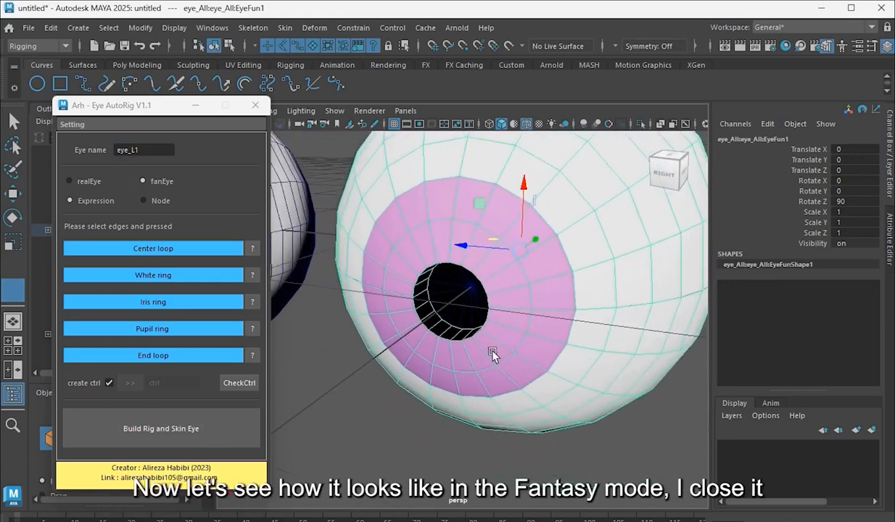
pyautogui.keyDown('alt'); pyautogui.moveTo(521, 342); pyautogui.dragTo(502, 361); pyautogui.keyUp('alt')
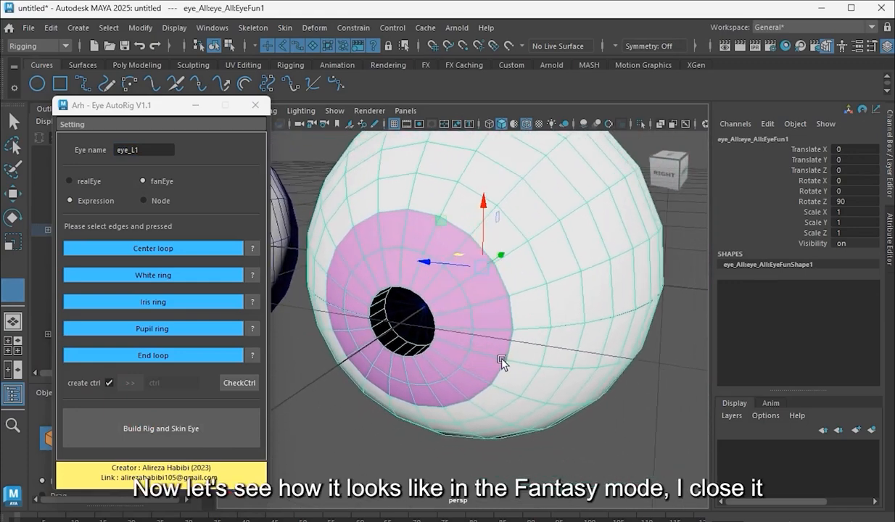
# Step: Close the Eye AutoRig window and reopen the tool with fresh settings
pyautogui.click(255, 105)
pyautogui.click(511, 65)
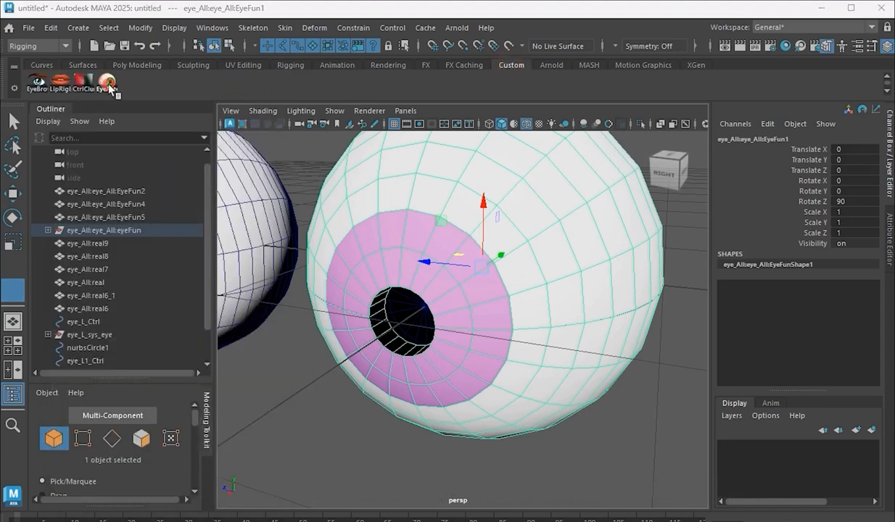
pyautogui.click(108, 82)
pyautogui.moveTo(147, 127); pyautogui.dragTo(159, 106)
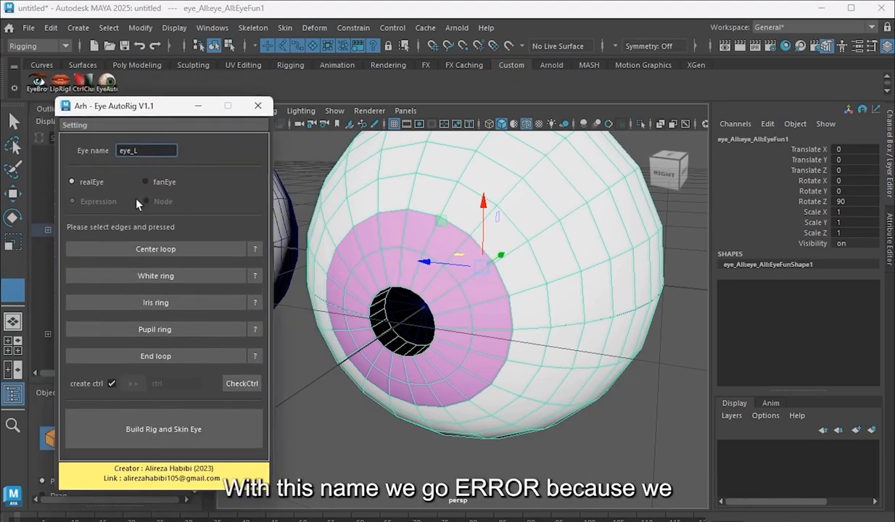
# Step: Inspect the control names of the two rigged eyes, eye_L_Ctrl and eye_L1_Ctrl, to see which names are taken
pyautogui.scroll(-3, 581, 306)
pyautogui.keyDown('alt'); pyautogui.moveTo(528, 315); pyautogui.dragTo(646, 303, button='middle'); pyautogui.keyUp('alt')
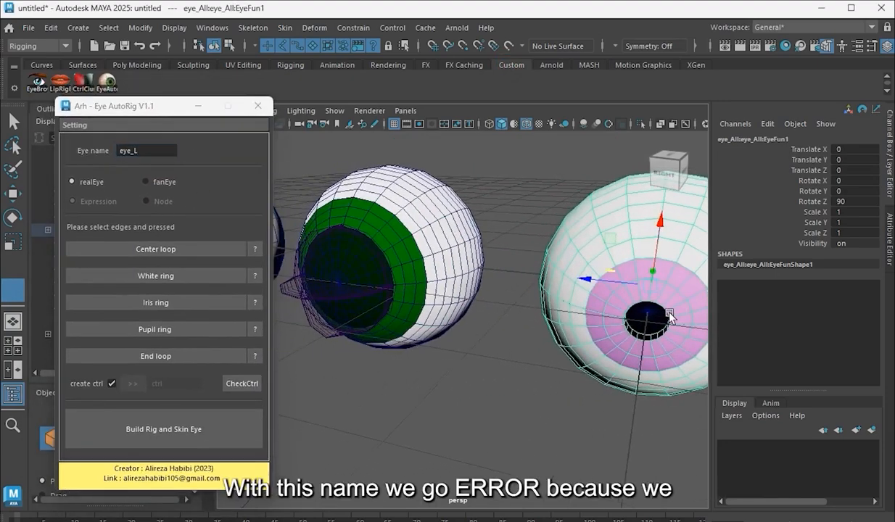
pyautogui.scroll(-5, 551, 294)
pyautogui.keyDown('alt'); pyautogui.moveTo(298, 312); pyautogui.dragTo(415, 330, button='middle'); pyautogui.keyUp('alt')
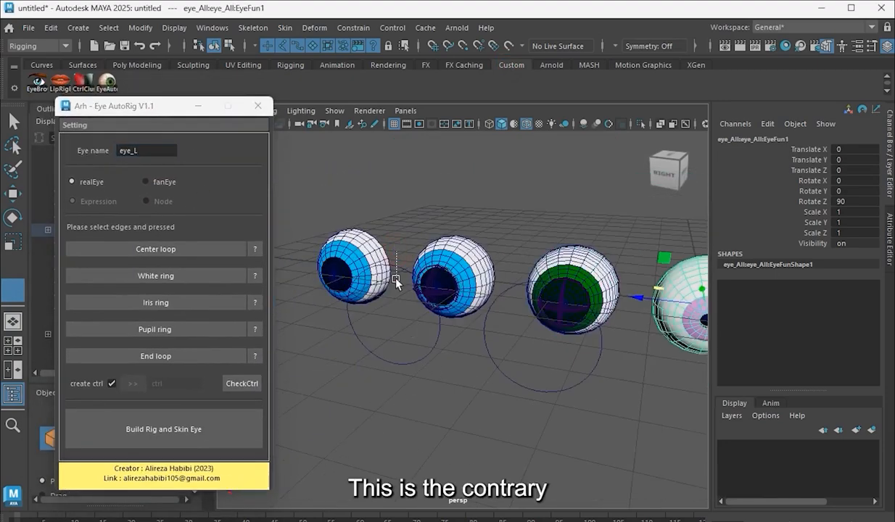
pyautogui.moveTo(397, 283); pyautogui.dragTo(398, 283)
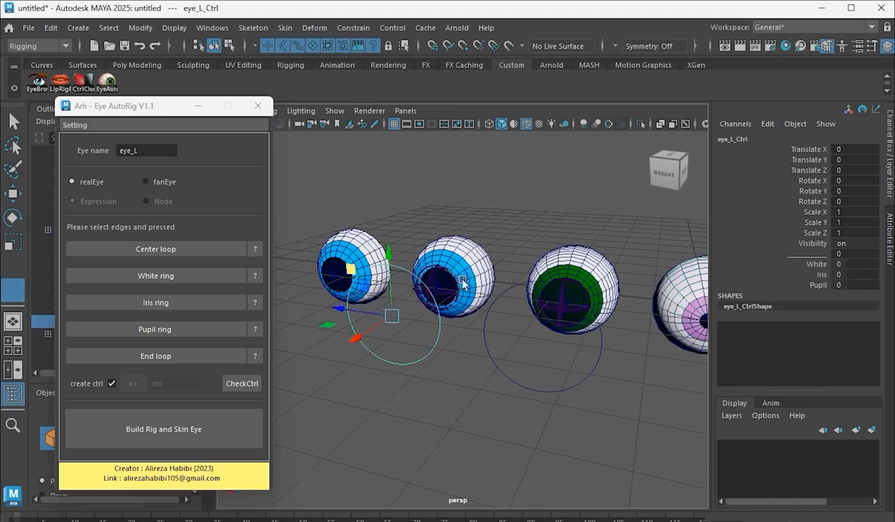
pyautogui.click(737, 138)
pyautogui.click(554, 390)
pyautogui.click(752, 143)
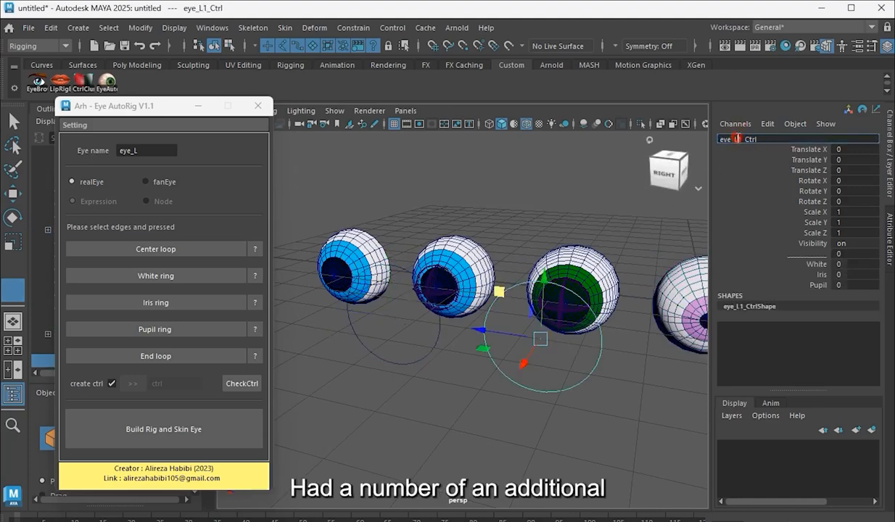
# Step: Set the eye name for the new rig to eye_LB
pyautogui.keyDown('alt'); pyautogui.moveTo(695, 296); pyautogui.dragTo(600, 294, button='middle'); pyautogui.keyUp('alt')
pyautogui.keyDown('alt'); pyautogui.moveTo(494, 287); pyautogui.dragTo(470, 286, button='middle'); pyautogui.keyUp('alt')
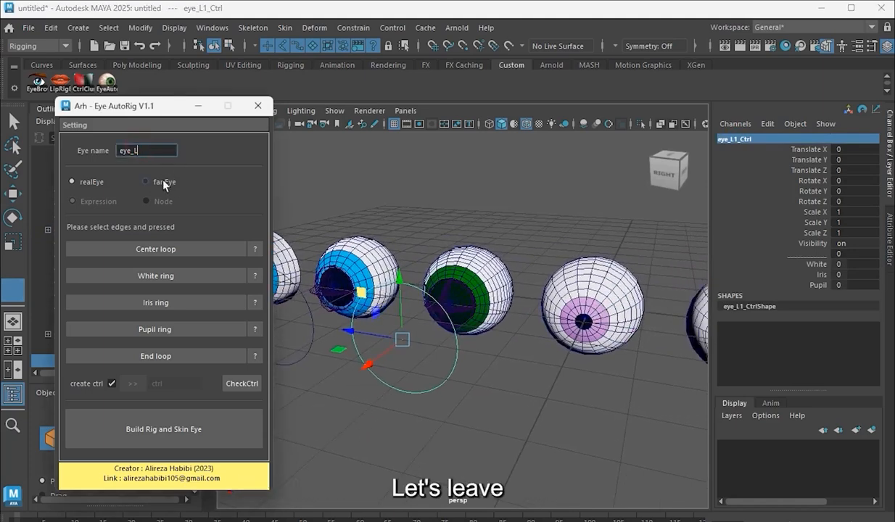
pyautogui.write('B')
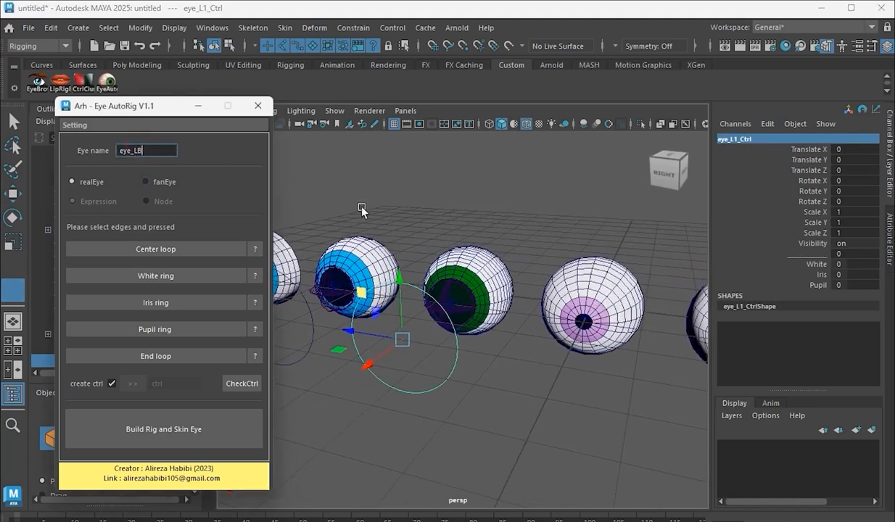
# Step: Select the middle edge loop of EyeFun1 and assign it as the Center loop
pyautogui.keyDown('alt'); pyautogui.moveTo(523, 264); pyautogui.dragTo(566, 276); pyautogui.keyUp('alt')
pyautogui.keyDown('alt'); pyautogui.moveTo(566, 278); pyautogui.dragTo(524, 257, button='middle'); pyautogui.keyUp('alt')
pyautogui.click(557, 274)
pyautogui.scroll(5, 556, 276)
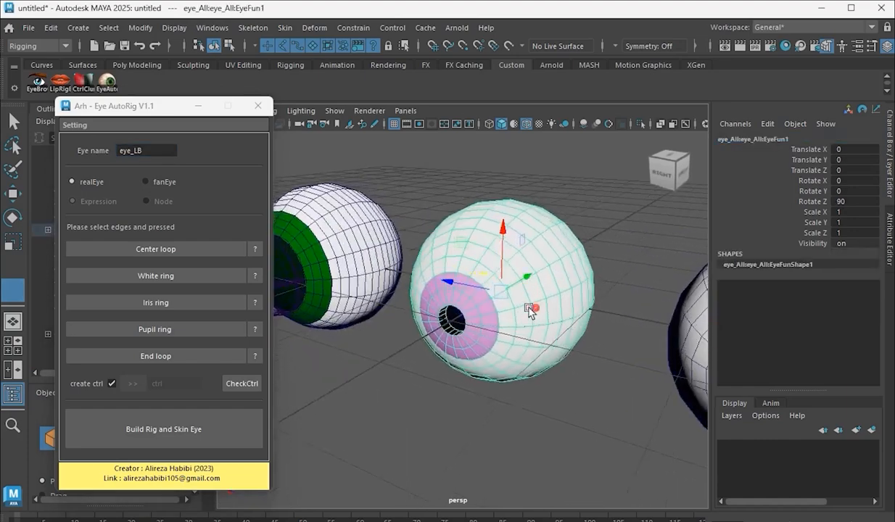
pyautogui.keyDown('alt'); pyautogui.moveTo(531, 312); pyautogui.dragTo(496, 315); pyautogui.keyUp('alt')
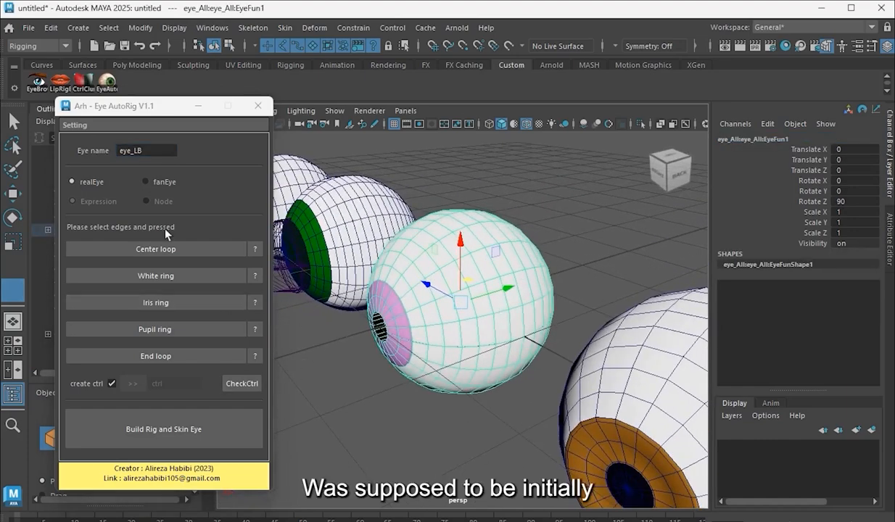
pyautogui.moveTo(141, 110); pyautogui.dragTo(710, 88)
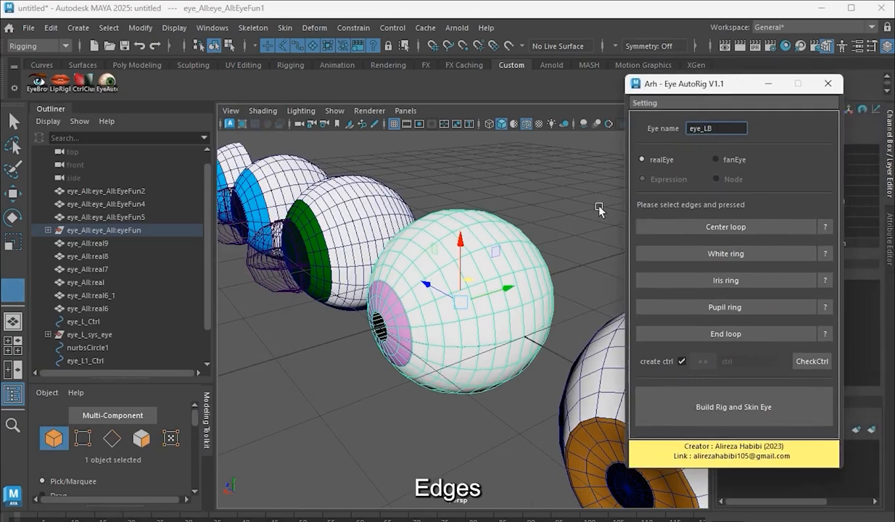
pyautogui.press('F10')
pyautogui.doubleClick(479, 324)
pyautogui.scroll(3, 449, 323)
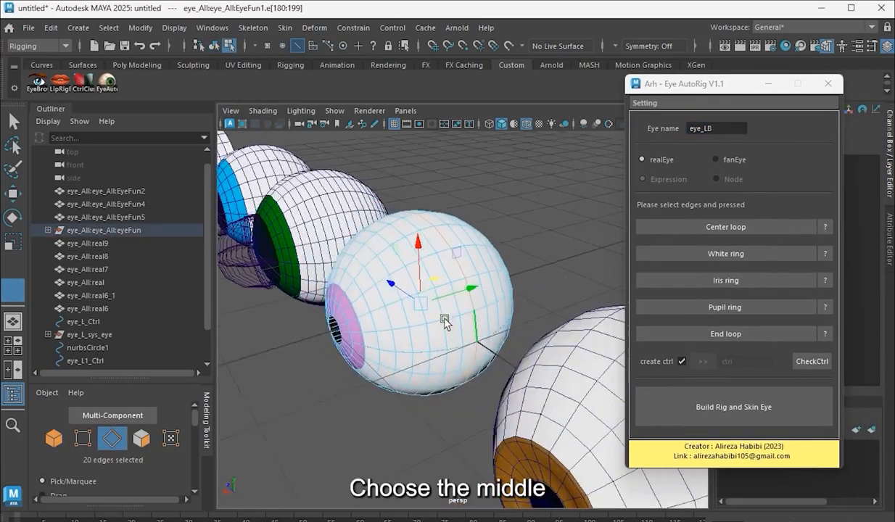
pyautogui.click(645, 226)
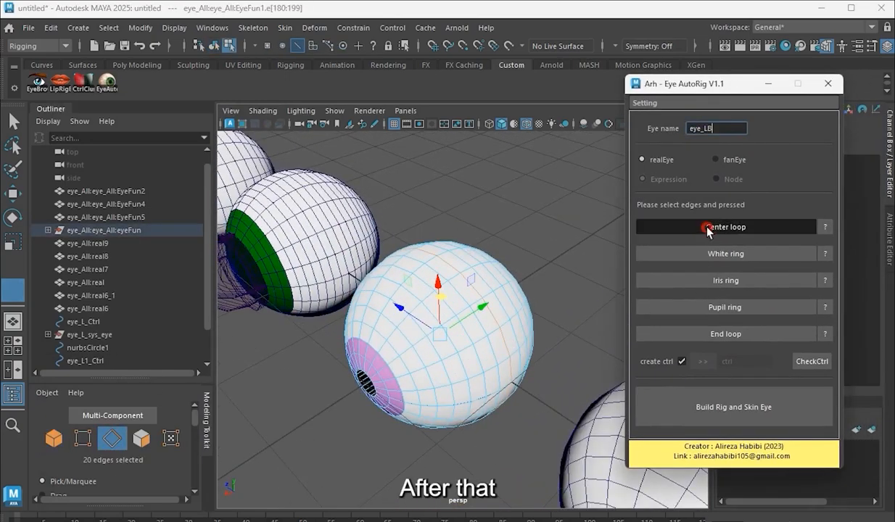
# Step: Select the edges running across EyeFun1's white area and assign them as the White ring
pyautogui.doubleClick(451, 377)
pyautogui.keyDown('alt'); pyautogui.moveTo(453, 379); pyautogui.dragTo(454, 344); pyautogui.keyUp('alt')
pyautogui.click(514, 306)
pyautogui.scroll(5, 464, 319)
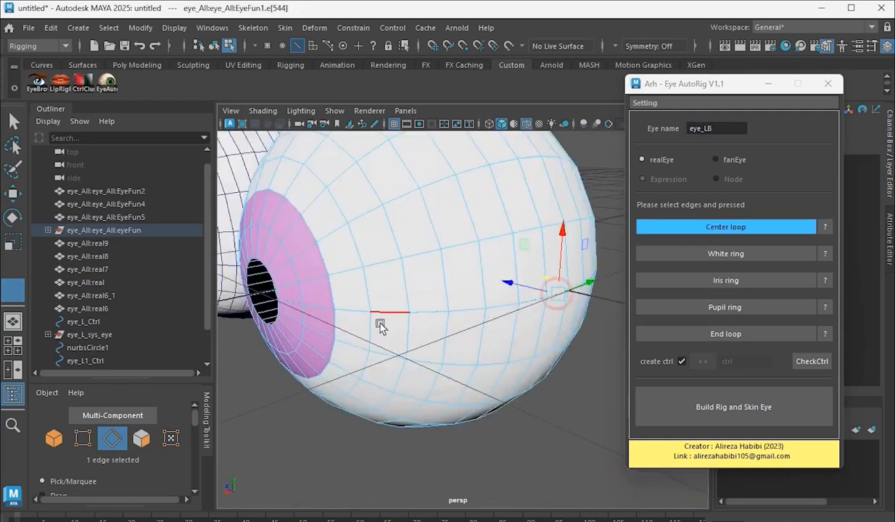
pyautogui.scroll(-3, 457, 348)
pyautogui.click(651, 254)
# Step: Select the two edges crossing EyeFun1's pink iris and assign them as the Iris ring
pyautogui.keyDown('alt'); pyautogui.moveTo(464, 312); pyautogui.dragTo(508, 303); pyautogui.keyUp('alt')
pyautogui.scroll(5, 591, 282)
pyautogui.click(490, 318)
pyautogui.keyDown('shift'); pyautogui.click(419, 318); pyautogui.keyUp('shift')
pyautogui.click(742, 282)
pyautogui.scroll(-4, 452, 329)
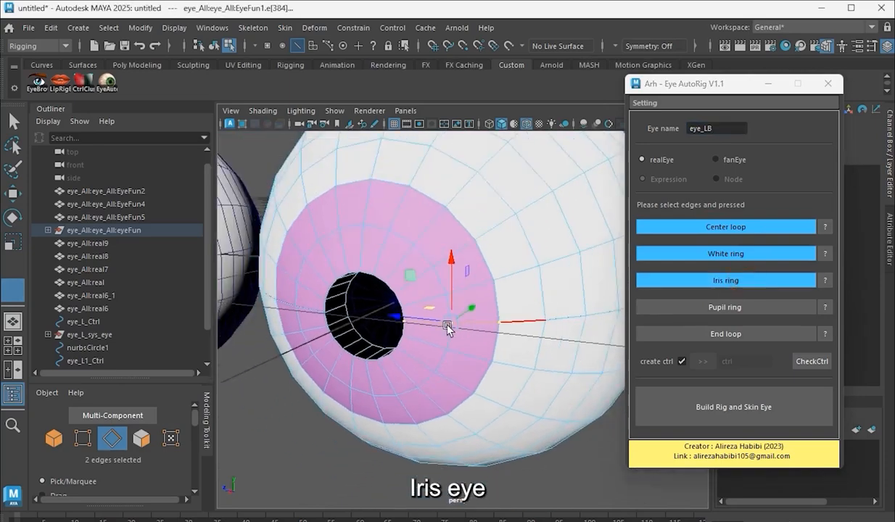
# Step: Select one edge on the inner wall of EyeFun1's hollow pupil and assign it as the Pupil ring
pyautogui.keyDown('alt'); pyautogui.moveTo(451, 329); pyautogui.dragTo(483, 376); pyautogui.keyUp('alt')
pyautogui.scroll(5, 461, 370)
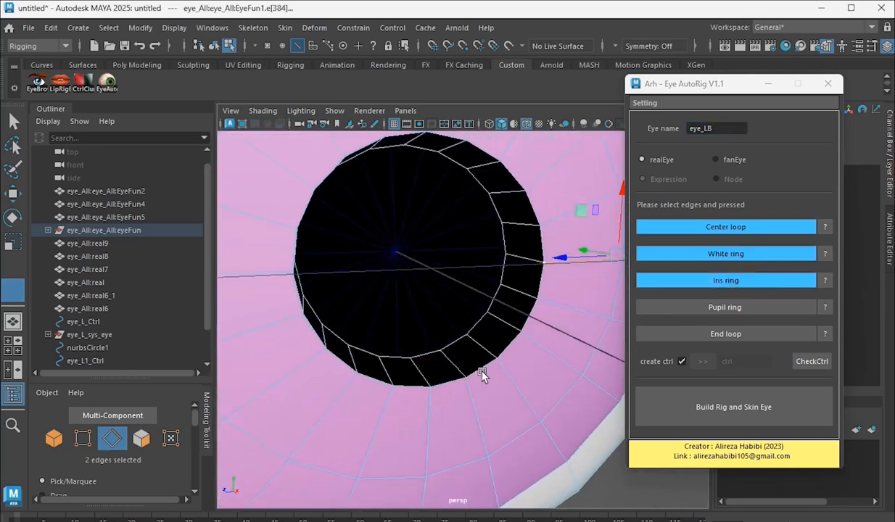
pyautogui.click(527, 268)
pyautogui.scroll(-5, 511, 322)
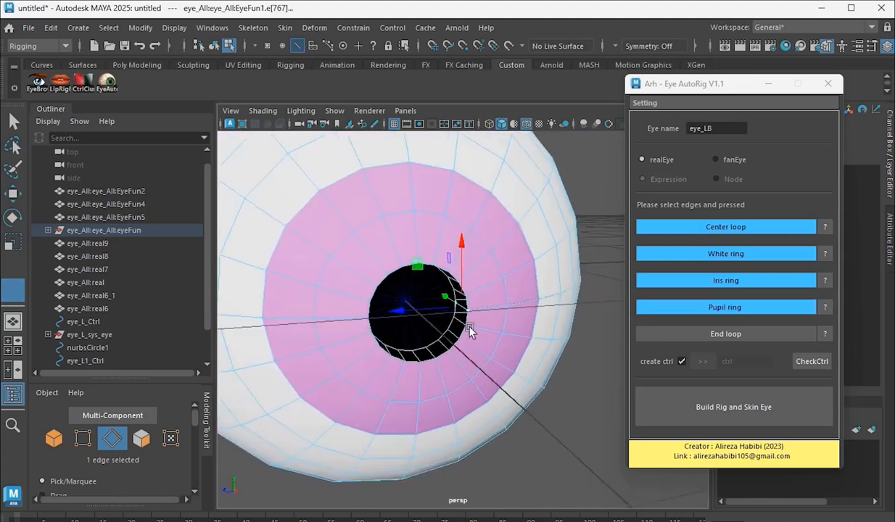
# Step: Select the edge loop around the rim of EyeFun1's pupil opening and assign it as the End loop
pyautogui.click(54, 438)
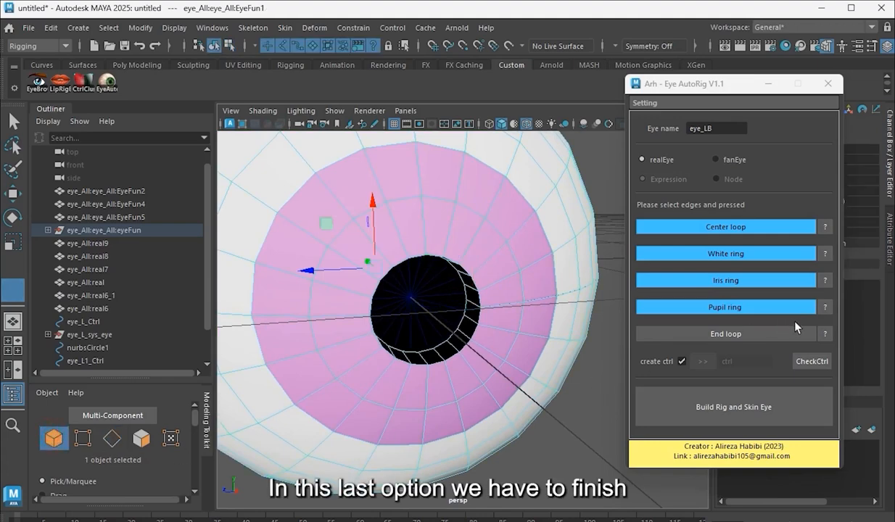
pyautogui.press('F10')
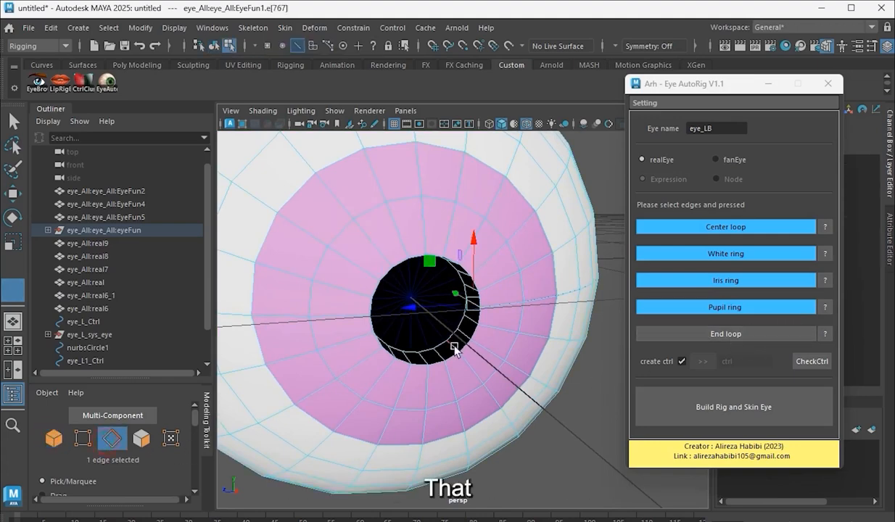
pyautogui.doubleClick(479, 335)
pyautogui.keyDown('alt'); pyautogui.moveTo(473, 273); pyautogui.dragTo(455, 336); pyautogui.keyUp('alt')
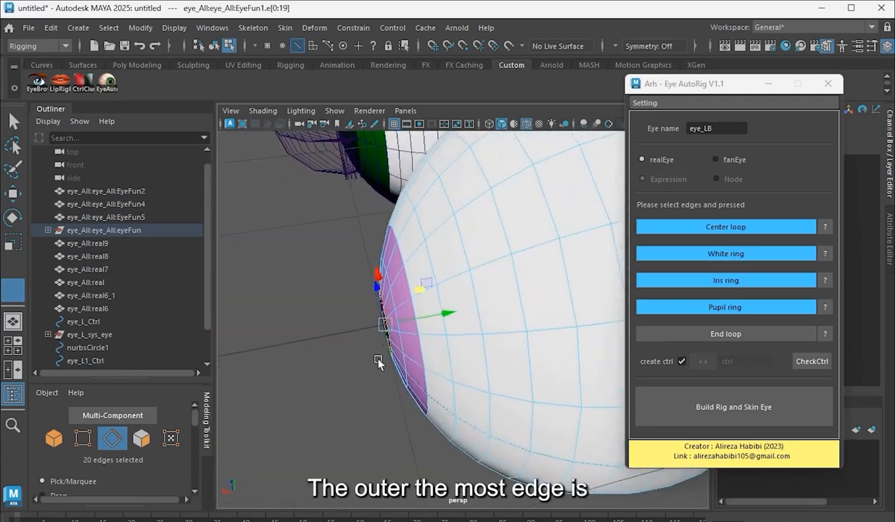
pyautogui.keyDown('alt'); pyautogui.moveTo(377, 360); pyautogui.dragTo(504, 346); pyautogui.keyUp('alt')
pyautogui.keyDown('alt'); pyautogui.moveTo(503, 346); pyautogui.dragTo(407, 368, button='middle'); pyautogui.keyUp('alt')
pyautogui.keyDown('alt'); pyautogui.moveTo(408, 368); pyautogui.dragTo(541, 320, button='right'); pyautogui.keyUp('alt')
pyautogui.keyDown('alt'); pyautogui.moveTo(541, 319); pyautogui.dragTo(508, 378, button='middle'); pyautogui.keyUp('alt')
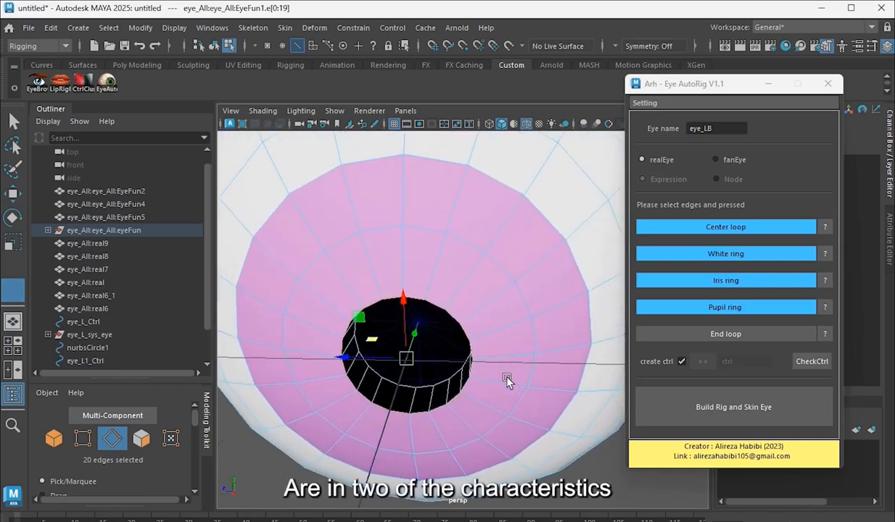
pyautogui.keyDown('alt'); pyautogui.moveTo(508, 382); pyautogui.dragTo(506, 352); pyautogui.keyUp('alt')
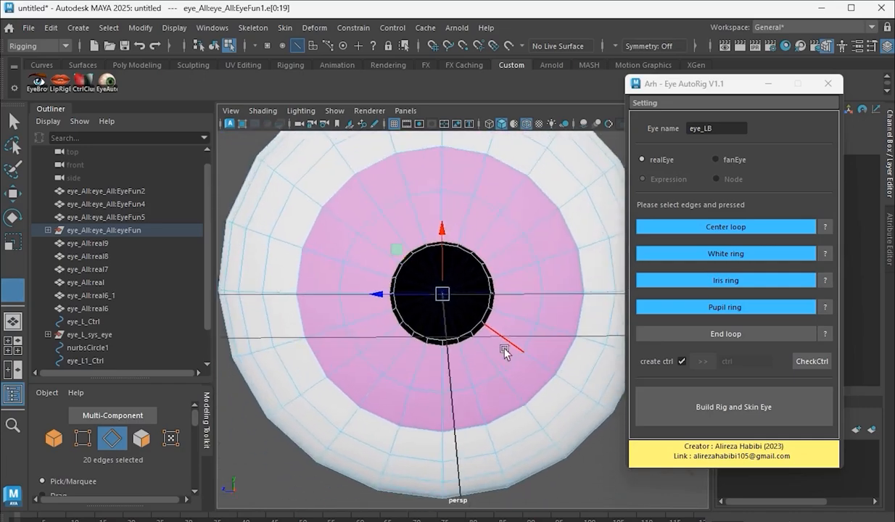
pyautogui.keyDown('alt'); pyautogui.moveTo(506, 352); pyautogui.dragTo(494, 356, button='right'); pyautogui.keyUp('alt')
pyautogui.keyDown('alt'); pyautogui.moveTo(494, 356); pyautogui.dragTo(468, 361); pyautogui.keyUp('alt')
pyautogui.click(714, 337)
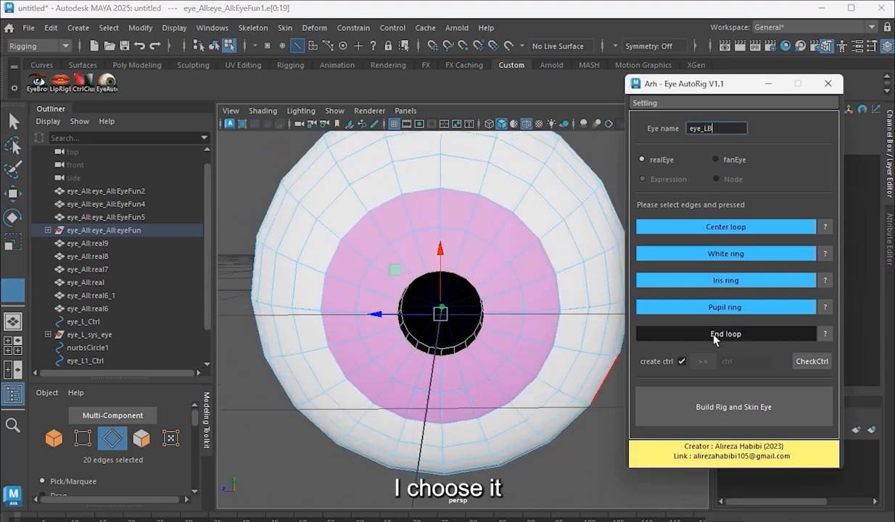
pyautogui.click(825, 337)
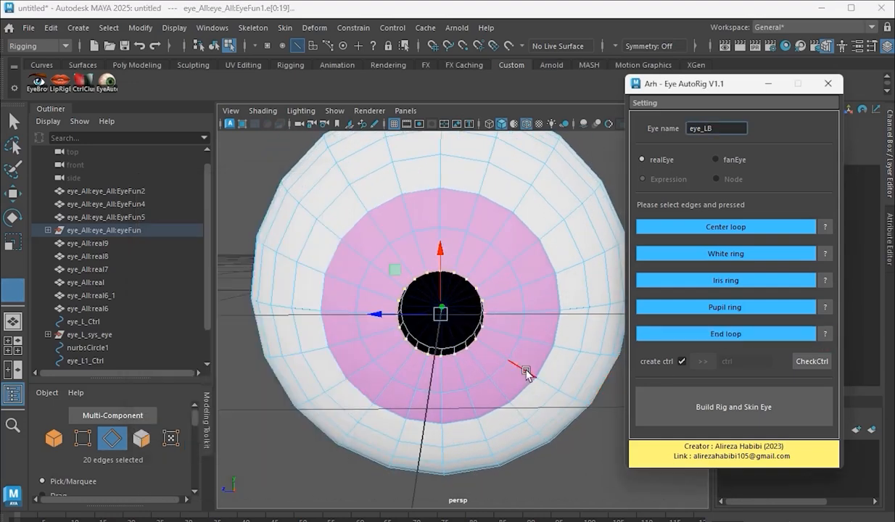
# Step: Build the realEye rig and skin for EyeFun1 as eye_LB with an automatic control, and try moving that control
pyautogui.keyDown('alt'); pyautogui.moveTo(508, 327); pyautogui.dragTo(446, 305, button='right'); pyautogui.keyUp('alt')
pyautogui.keyDown('alt'); pyautogui.moveTo(497, 334); pyautogui.dragTo(427, 340); pyautogui.keyUp('alt')
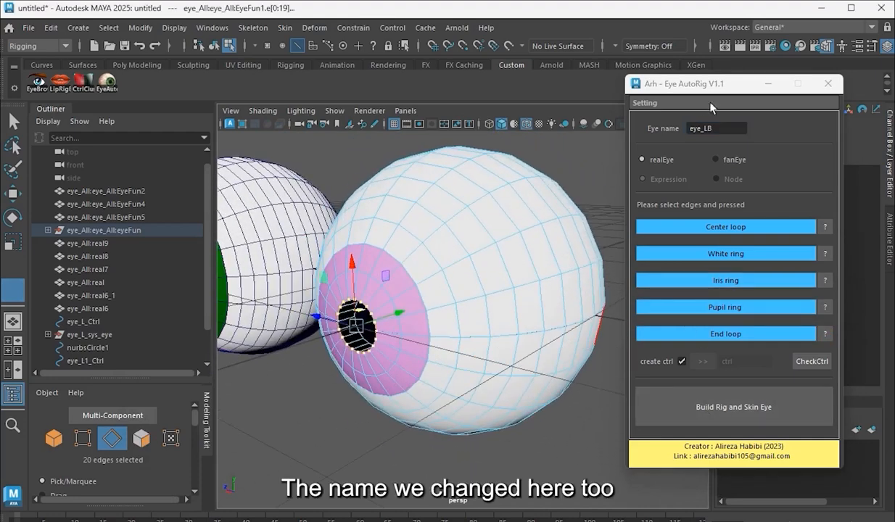
pyautogui.click(727, 128)
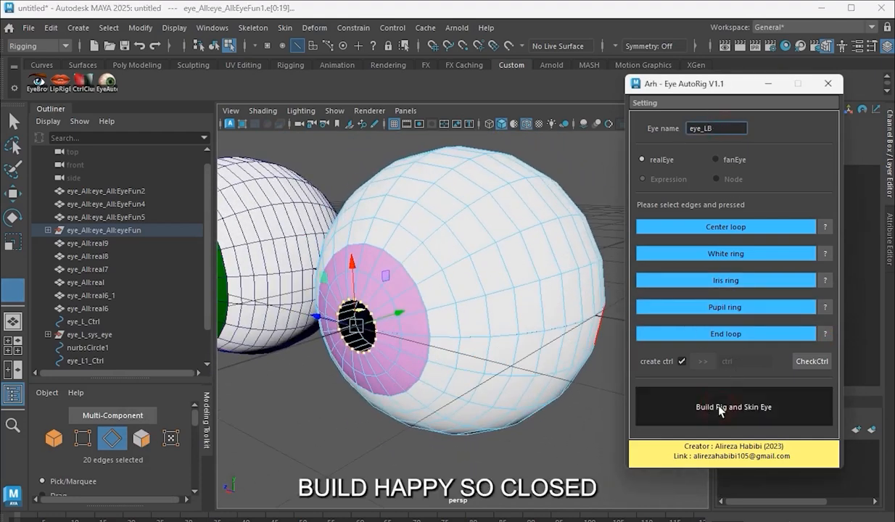
pyautogui.click(692, 391)
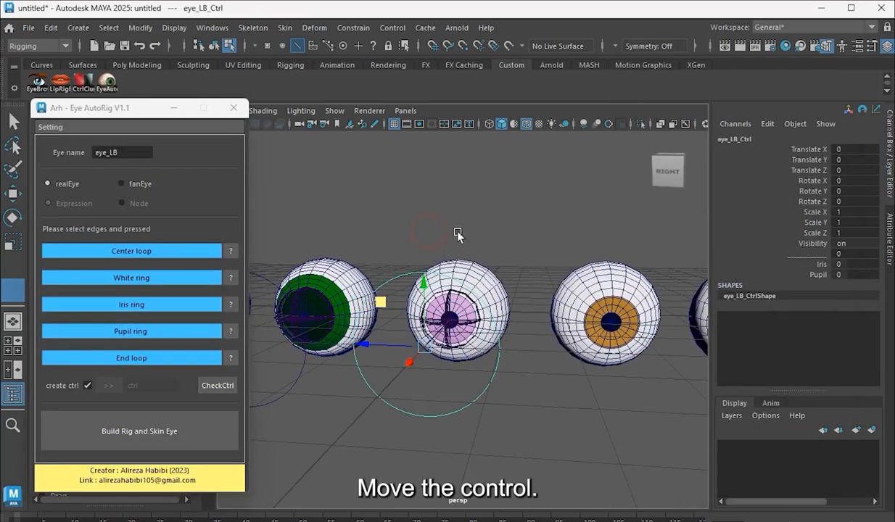
pyautogui.moveTo(382, 302); pyautogui.dragTo(485, 333)
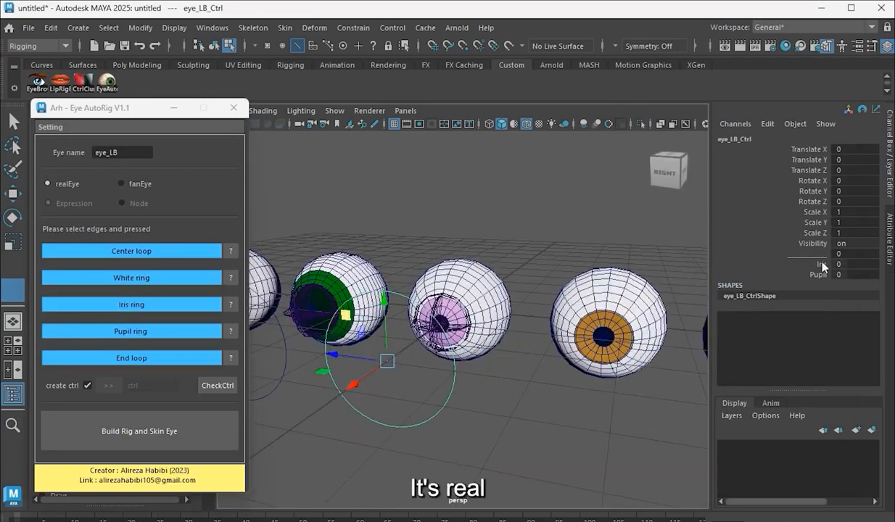
# Step: Test the realEye rig's Pupil and Iris attributes on eye_LB_Ctrl separately, then raise both together to 10
pyautogui.moveTo(450, 299); pyautogui.dragTo(479, 294, button='middle')
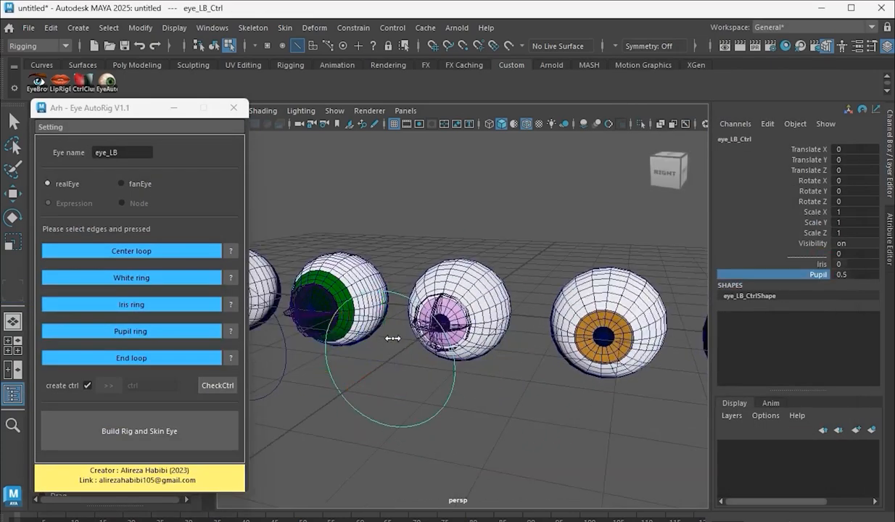
pyautogui.moveTo(392, 339); pyautogui.dragTo(429, 340, button='middle')
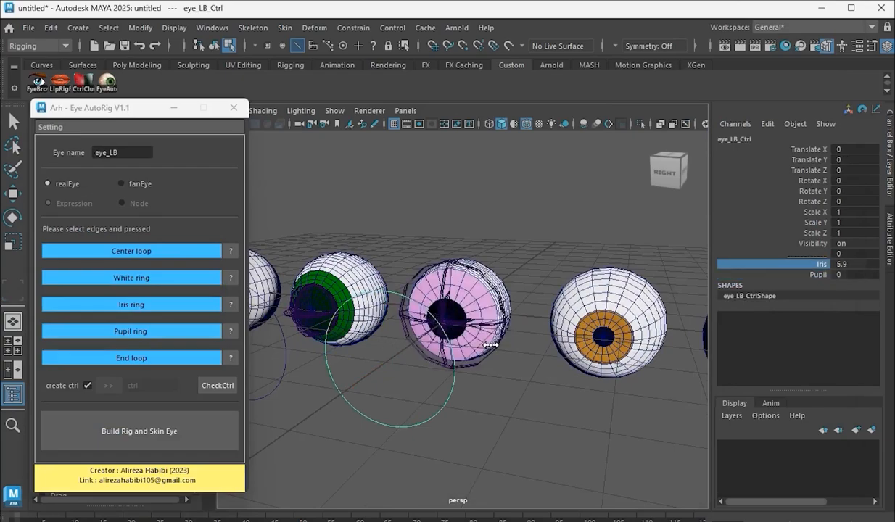
pyautogui.moveTo(434, 346); pyautogui.dragTo(442, 356, button='middle')
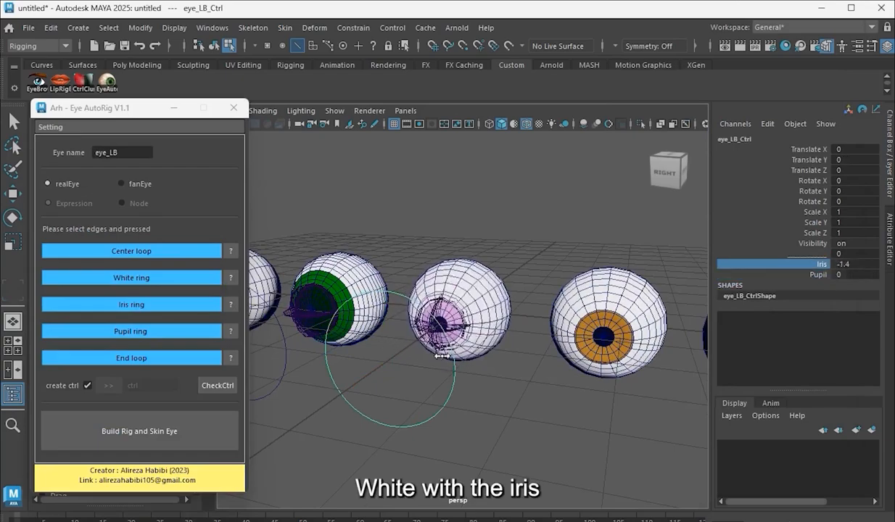
pyautogui.scroll(5, 569, 325)
pyautogui.keyDown('alt'); pyautogui.moveTo(569, 326); pyautogui.dragTo(411, 329); pyautogui.keyUp('alt')
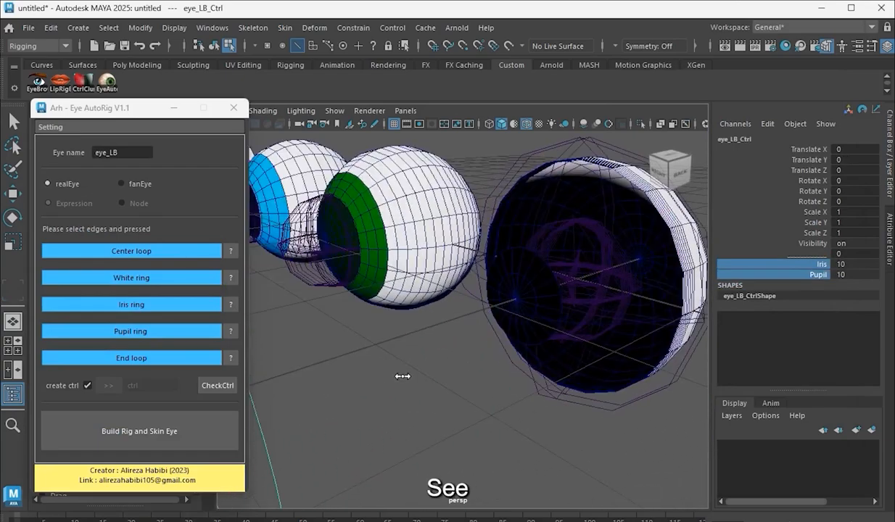
pyautogui.moveTo(403, 376); pyautogui.dragTo(389, 377, button='middle')
pyautogui.keyDown('alt'); pyautogui.moveTo(533, 350); pyautogui.dragTo(494, 349); pyautogui.keyUp('alt')
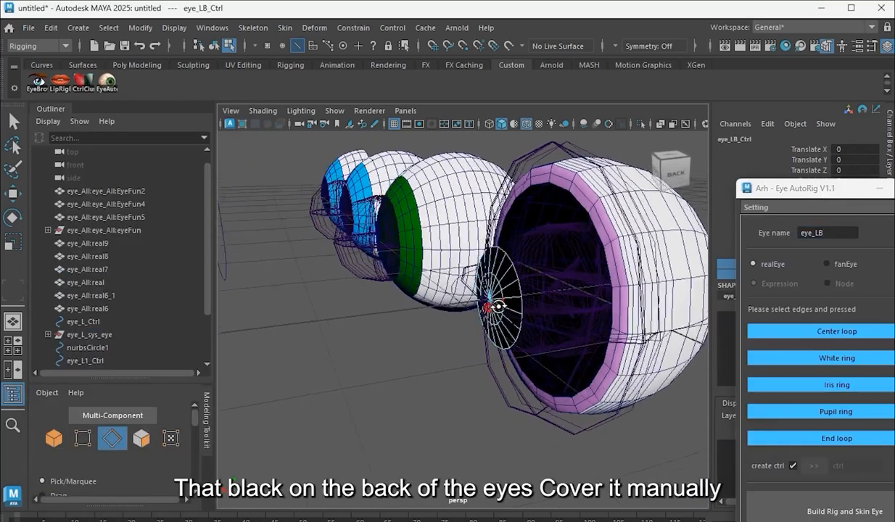
# Step: Select the black mir disc inside EyeFun1 as an object and expand the eyeFun group to find it
pyautogui.click(484, 319)
pyautogui.click(51, 440)
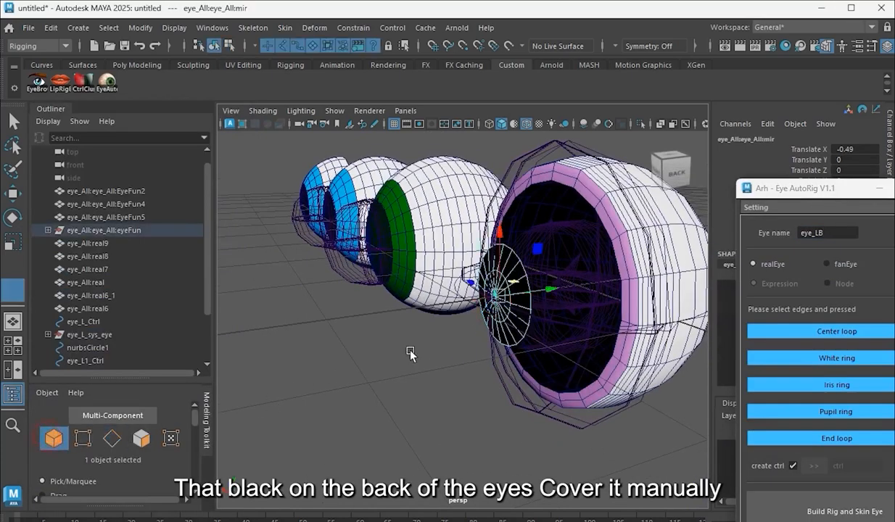
pyautogui.keyDown('alt'); pyautogui.moveTo(410, 354); pyautogui.dragTo(444, 361); pyautogui.keyUp('alt')
pyautogui.click(48, 230)
pyautogui.keyDown('alt'); pyautogui.moveTo(417, 288); pyautogui.dragTo(457, 295); pyautogui.keyUp('alt')
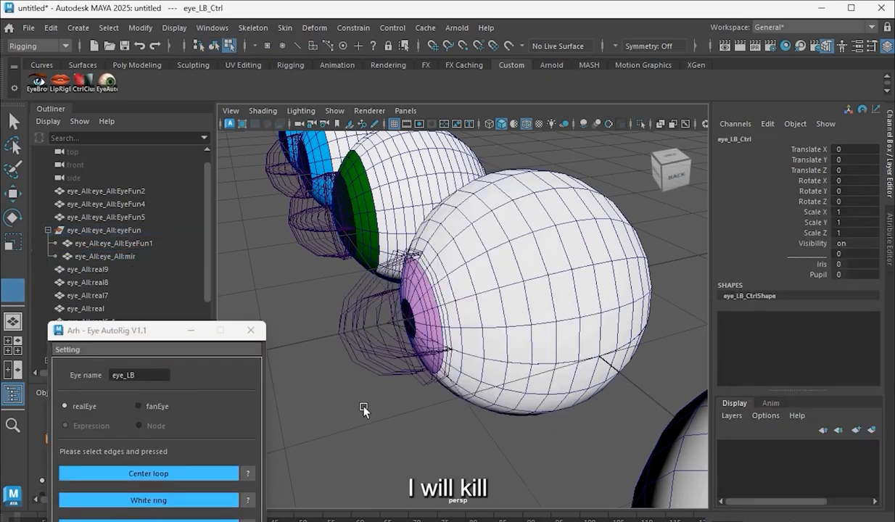
# Step: Select the EyeFun1 eye mesh and hide it
pyautogui.click(576, 262)
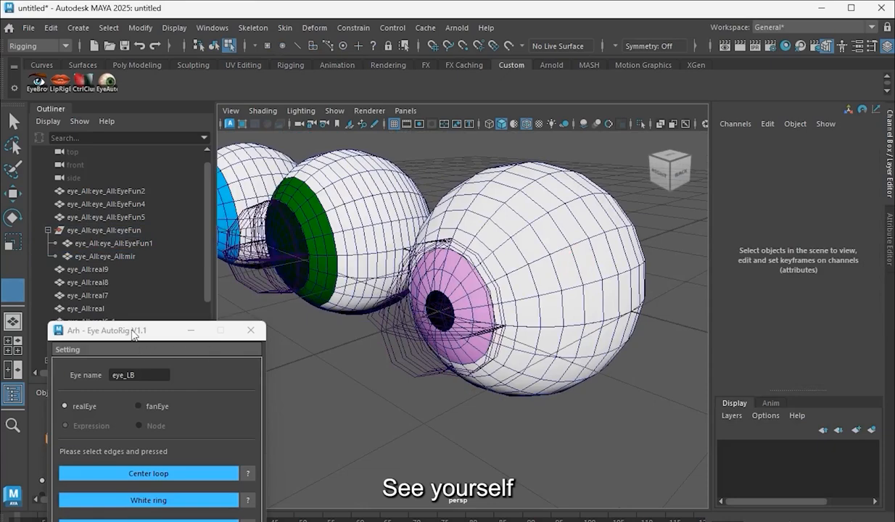
pyautogui.moveTo(133, 334); pyautogui.dragTo(204, 349)
pyautogui.click(608, 216)
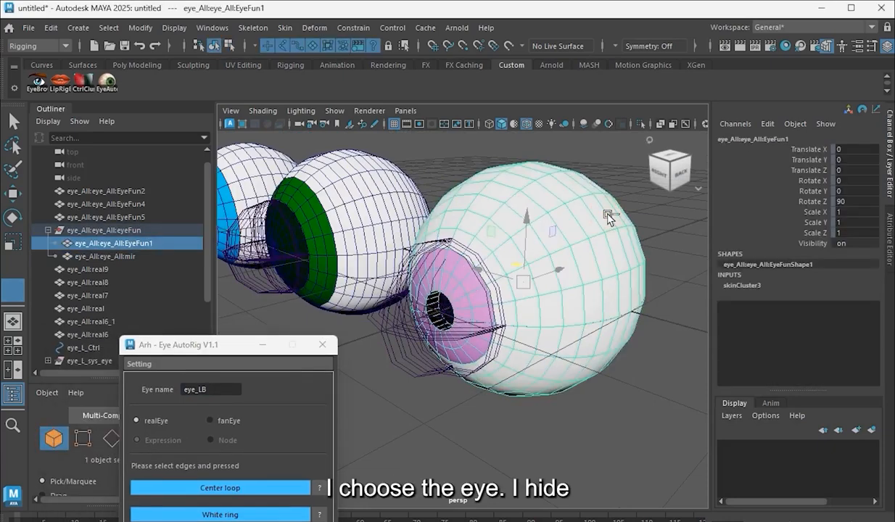
pyautogui.hotkey('ctrl', 'h')
# Step: Examine the exposed eye_LB joints and select the black mir disc among them
pyautogui.scroll(3, 490, 293)
pyautogui.click(485, 286)
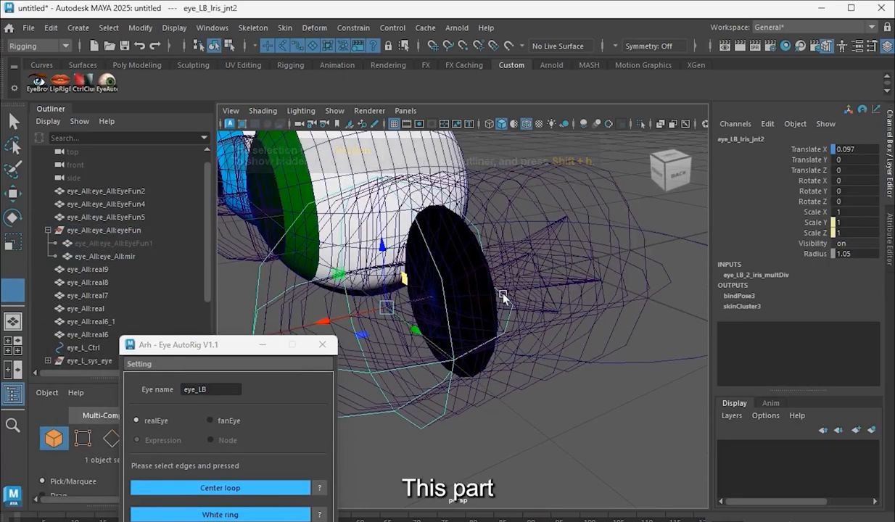
pyautogui.scroll(4, 504, 296)
pyautogui.click(558, 239)
pyautogui.click(514, 230)
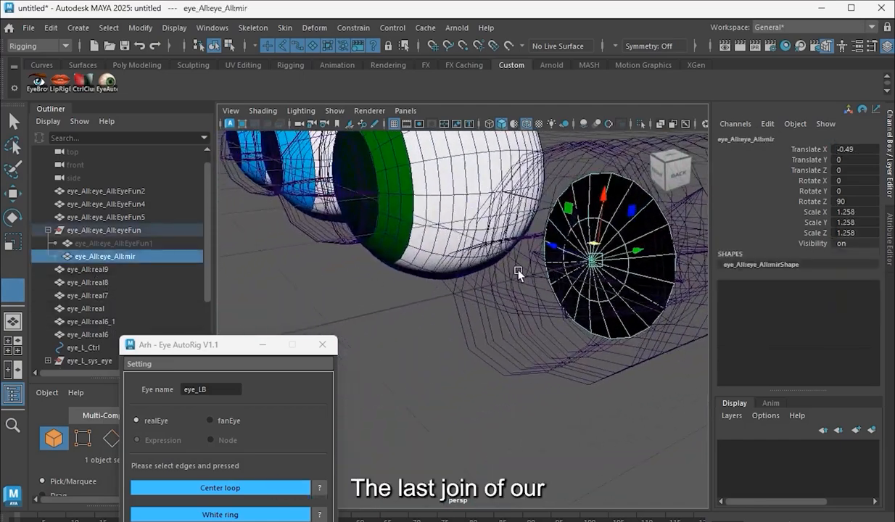
# Step: Select the hidden EyeFun1 mesh in the Outliner and make it visible again
pyautogui.keyDown('alt'); pyautogui.moveTo(464, 297); pyautogui.dragTo(377, 288); pyautogui.keyUp('alt')
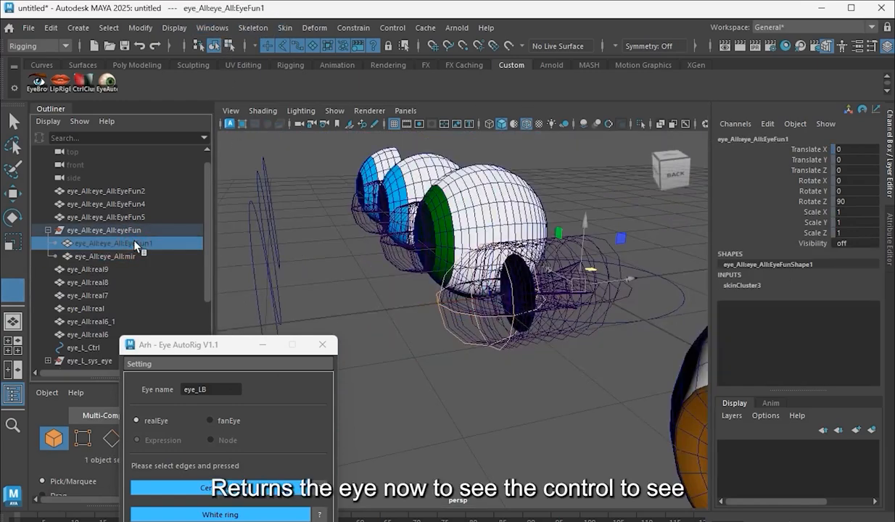
pyautogui.click(129, 242)
pyautogui.keyDown('alt'); pyautogui.moveTo(488, 311); pyautogui.dragTo(484, 315); pyautogui.keyUp('alt')
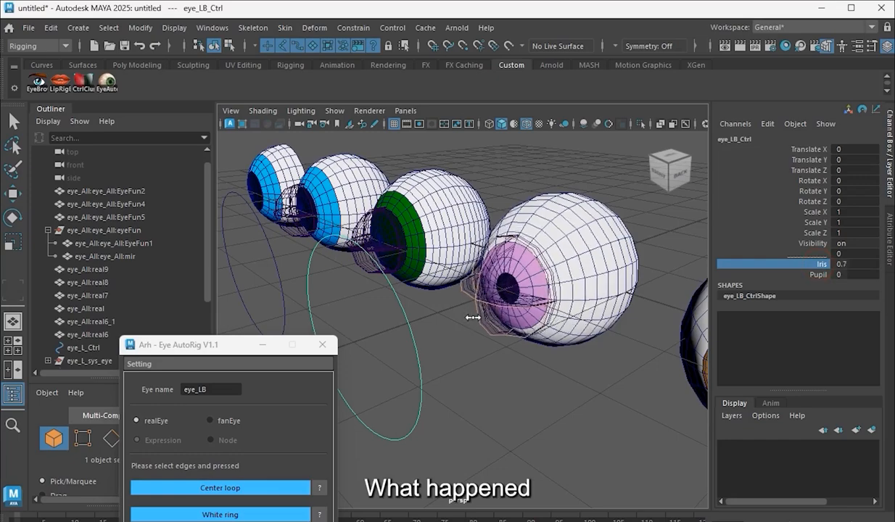
# Step: Set the Iris attribute of eye_LB_Ctrl to 8 and try its Pupil attribute while watching the disc behind the pupil
pyautogui.moveTo(473, 314); pyautogui.dragTo(534, 317, button='middle')
pyautogui.click(809, 274)
pyautogui.keyDown('alt'); pyautogui.moveTo(534, 317); pyautogui.dragTo(502, 324); pyautogui.keyUp('alt')
pyautogui.keyDown('alt'); pyautogui.moveTo(515, 303); pyautogui.dragTo(566, 308, button='right'); pyautogui.keyUp('alt')
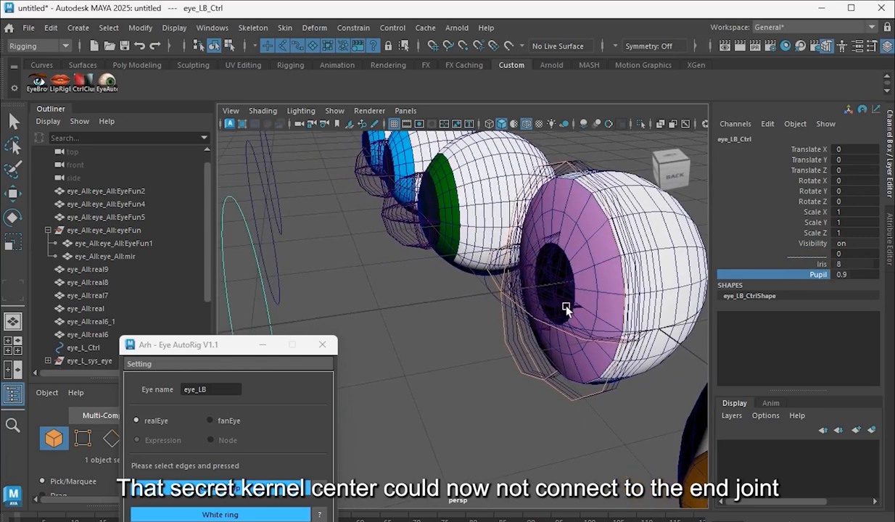
pyautogui.keyDown('alt'); pyautogui.moveTo(544, 307); pyautogui.dragTo(515, 305); pyautogui.keyUp('alt')
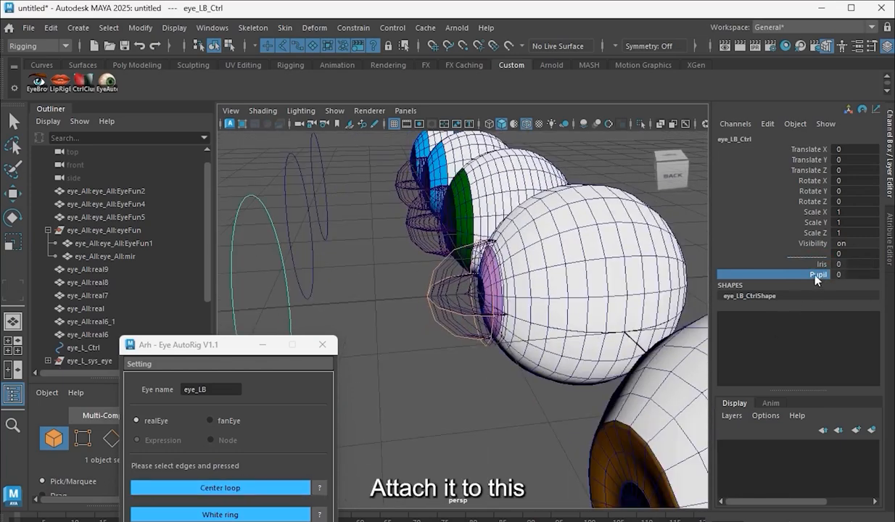
pyautogui.moveTo(473, 336)
pyautogui.mouseDown(button='middle')
pyautogui.moveTo(513, 338)
pyautogui.moveTo(505, 354)
pyautogui.moveTo(535, 355)
pyautogui.moveTo(470, 343)
pyautogui.mouseUp(button='middle')
pyautogui.keyDown('alt'); pyautogui.moveTo(470, 342); pyautogui.dragTo(482, 326); pyautogui.keyUp('alt')
# Step: Hide the EyeFun1 mesh once more and select the eye_LB_base_jnt joint around the mir disc
pyautogui.keyDown('alt'); pyautogui.moveTo(484, 323); pyautogui.dragTo(640, 335, button='middle'); pyautogui.keyUp('alt')
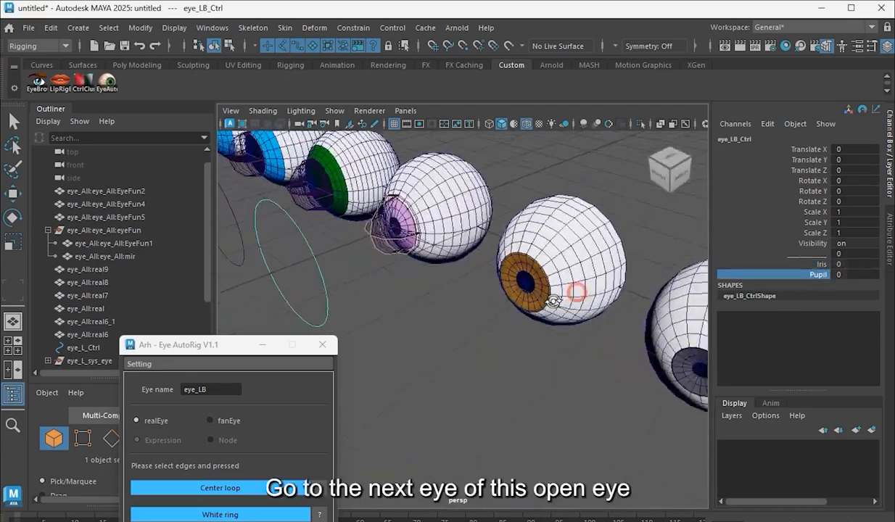
pyautogui.keyDown('alt'); pyautogui.moveTo(576, 292); pyautogui.dragTo(509, 300); pyautogui.keyUp('alt')
pyautogui.keyDown('alt'); pyautogui.moveTo(444, 317); pyautogui.dragTo(510, 304); pyautogui.keyUp('alt')
pyautogui.scroll(5, 567, 253)
pyautogui.keyDown('alt'); pyautogui.moveTo(566, 253); pyautogui.dragTo(542, 332, button='middle'); pyautogui.keyUp('alt')
pyautogui.keyDown('alt'); pyautogui.moveTo(543, 333); pyautogui.dragTo(575, 336); pyautogui.keyUp('alt')
pyautogui.click(480, 383)
pyautogui.click(544, 306)
pyautogui.click(528, 336)
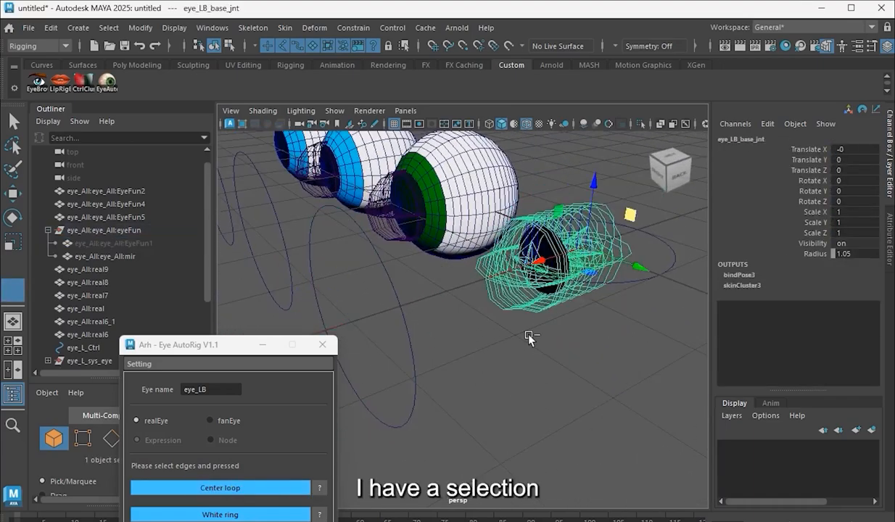
pyautogui.click(529, 336)
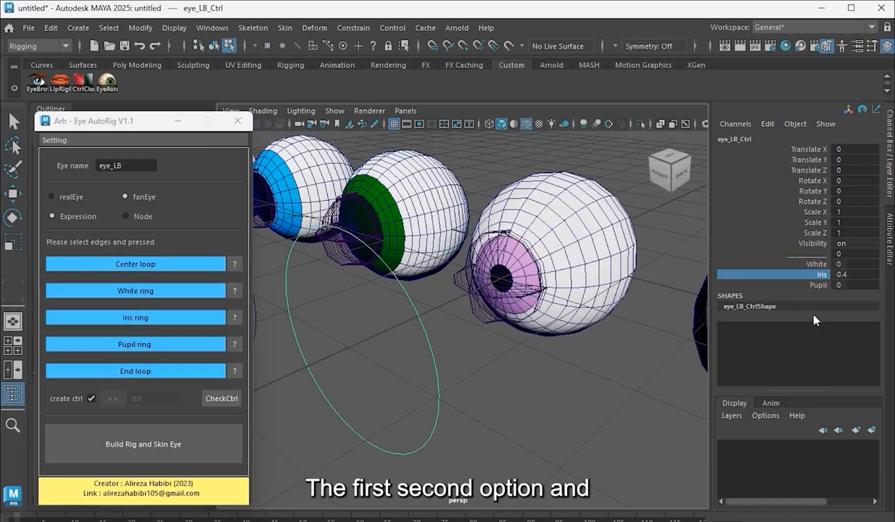
# Step: Test the fanEye rig on eye_LB_Ctrl by changing Iris alone and then White, Iris and Pupil together
pyautogui.moveTo(533, 399); pyautogui.dragTo(546, 399, button='middle')
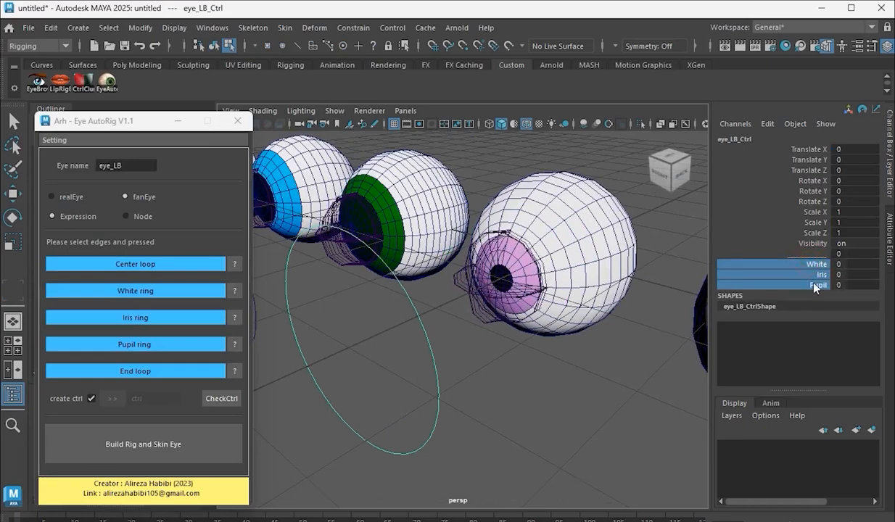
pyautogui.keyDown('alt'); pyautogui.moveTo(622, 341); pyautogui.dragTo(555, 335); pyautogui.keyUp('alt')
pyautogui.moveTo(478, 362); pyautogui.dragTo(520, 364, button='middle')
pyautogui.keyDown('alt'); pyautogui.moveTo(520, 363); pyautogui.dragTo(580, 272); pyautogui.keyUp('alt')
pyautogui.click(513, 303)
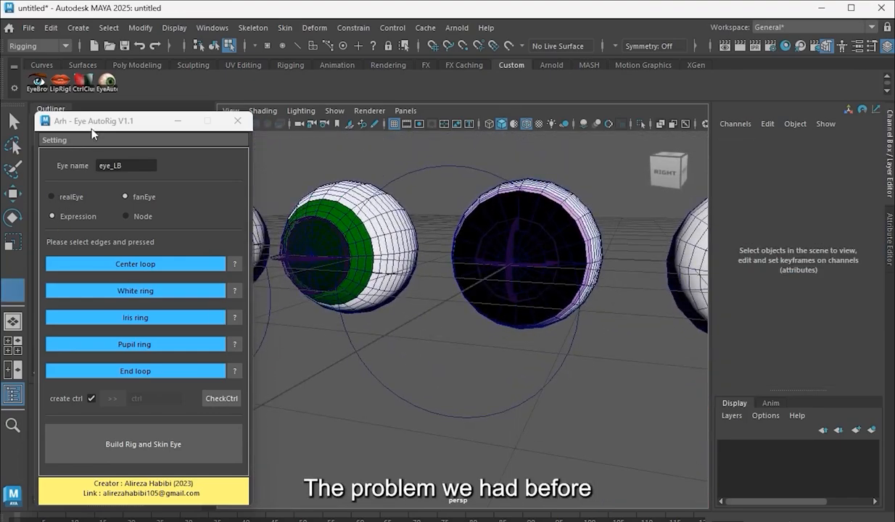
# Step: Select the mir disc to check it inside the widened pupil, then undo the fanEye attribute test
pyautogui.moveTo(92, 133); pyautogui.dragTo(336, 365)
pyautogui.click(101, 256)
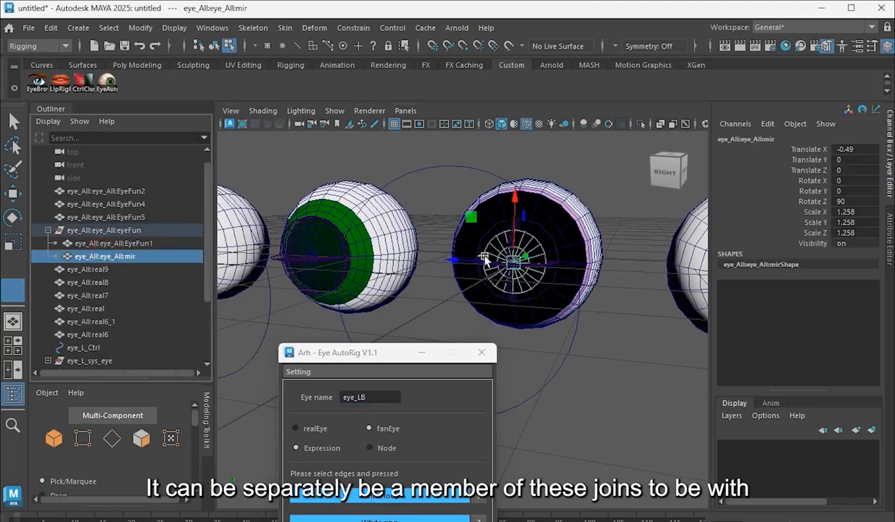
pyautogui.keyDown('alt'); pyautogui.moveTo(485, 260); pyautogui.dragTo(555, 312); pyautogui.keyUp('alt')
pyautogui.hotkey('ctrl', 'z')
pyautogui.hotkey('ctrl', 'z')
pyautogui.hotkey('ctrl', 'z')
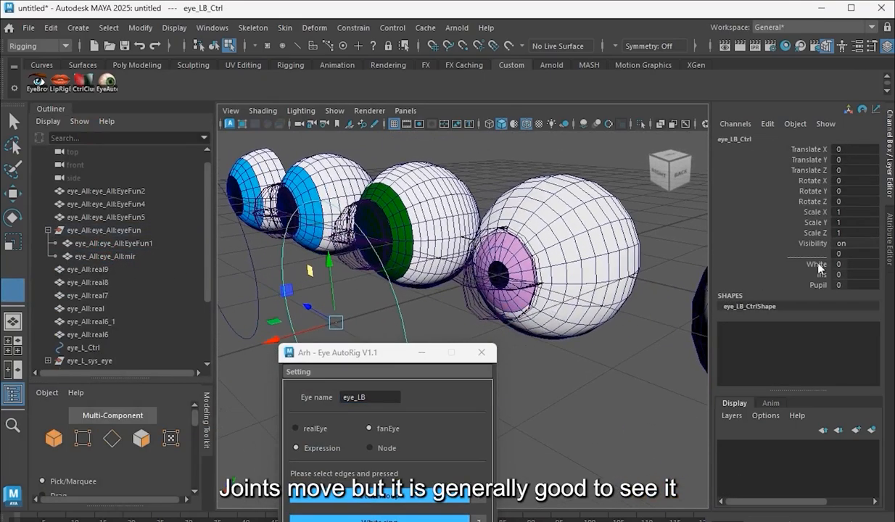
# Step: Vary White, Iris and Pupil of eye_LB_Ctrl together again while viewing EyeFun1 from the side, and undo the changes
pyautogui.moveTo(816, 265); pyautogui.dragTo(818, 285)
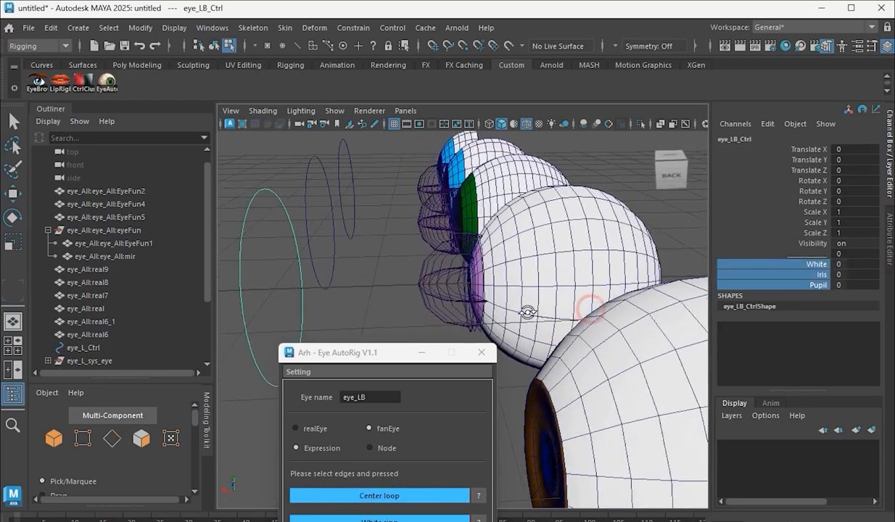
pyautogui.keyDown('alt'); pyautogui.moveTo(527, 312); pyautogui.dragTo(524, 294); pyautogui.keyUp('alt')
pyautogui.moveTo(507, 285); pyautogui.dragTo(607, 262, button='middle')
pyautogui.moveTo(606, 262)
pyautogui.keyDown('alt'); pyautogui.mouseDown()
pyautogui.moveTo(592, 302)
pyautogui.moveTo(603, 280)
pyautogui.mouseUp(); pyautogui.keyUp('alt')
pyautogui.moveTo(603, 280); pyautogui.dragTo(550, 289, button='middle')
pyautogui.hotkey('ctrl', 'z')
pyautogui.keyDown('alt'); pyautogui.moveTo(548, 317); pyautogui.dragTo(513, 248, button='right'); pyautogui.keyUp('alt')
pyautogui.hotkey('ctrl', 'z')
pyautogui.keyDown('alt'); pyautogui.moveTo(509, 294); pyautogui.dragTo(580, 283); pyautogui.keyUp('alt')
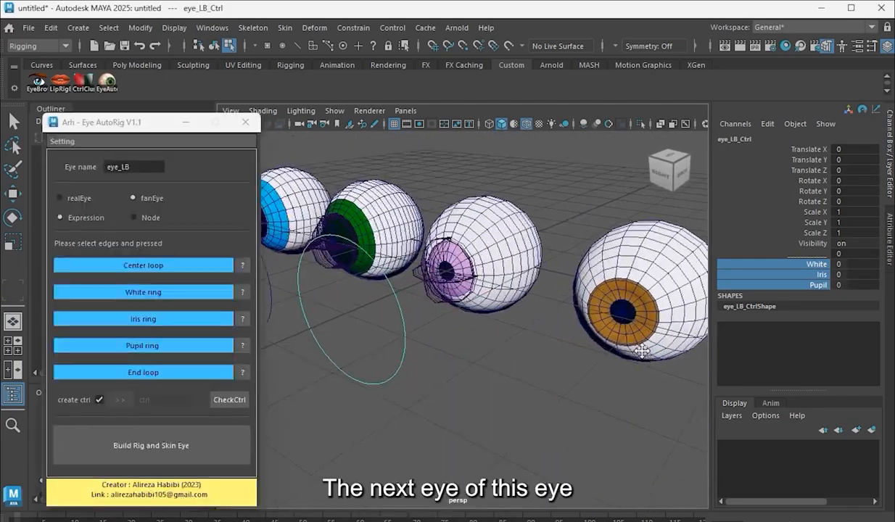
# Step: Select the real9 eye and all its connected faces to examine the center of its pupil
pyautogui.keyDown('alt'); pyautogui.moveTo(624, 287); pyautogui.dragTo(644, 291, button='right'); pyautogui.keyUp('alt')
pyautogui.scroll(5, 644, 291)
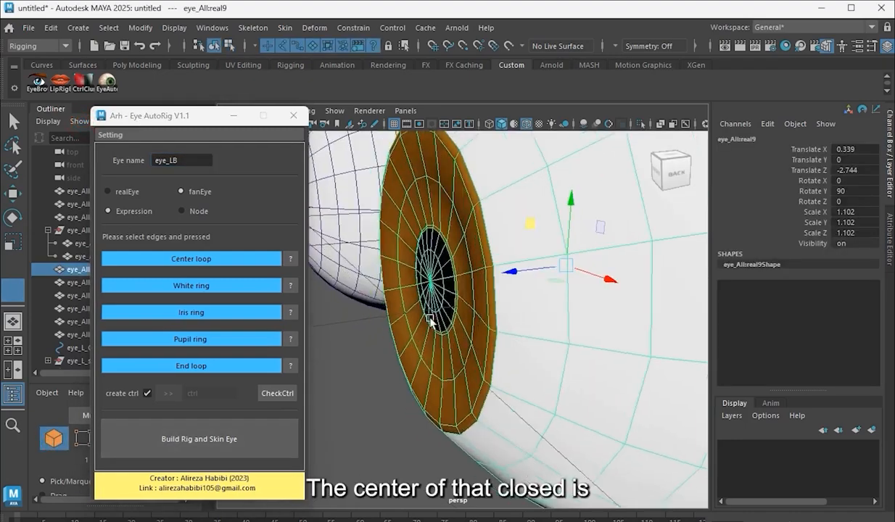
pyautogui.keyDown('alt'); pyautogui.moveTo(431, 322); pyautogui.dragTo(535, 304); pyautogui.keyUp('alt')
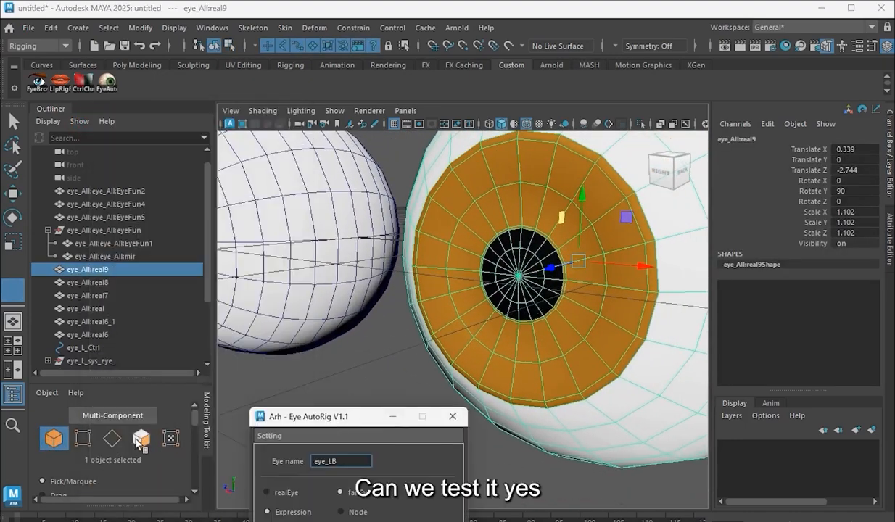
pyautogui.click(140, 439)
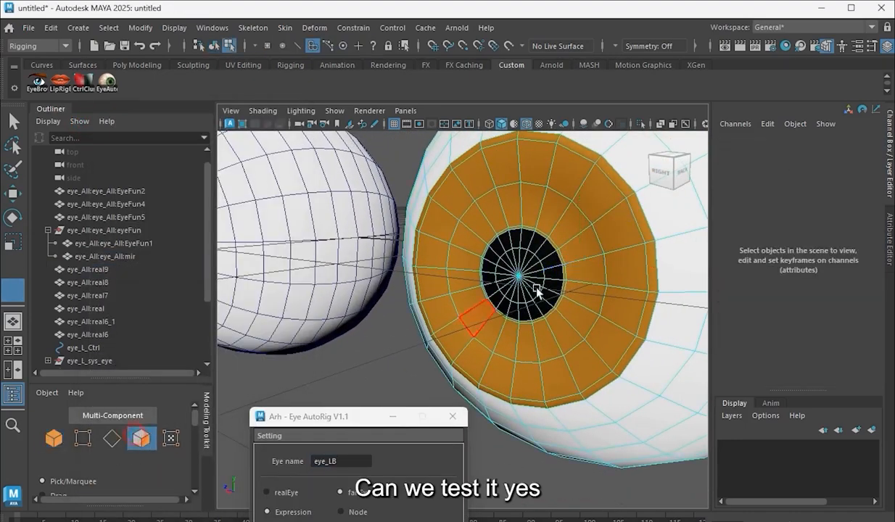
pyautogui.doubleClick(530, 277)
pyautogui.moveTo(531, 278)
pyautogui.keyDown('alt'); pyautogui.mouseDown()
pyautogui.moveTo(507, 281)
pyautogui.moveTo(539, 270)
pyautogui.moveTo(540, 284)
pyautogui.mouseUp(); pyautogui.keyUp('alt')
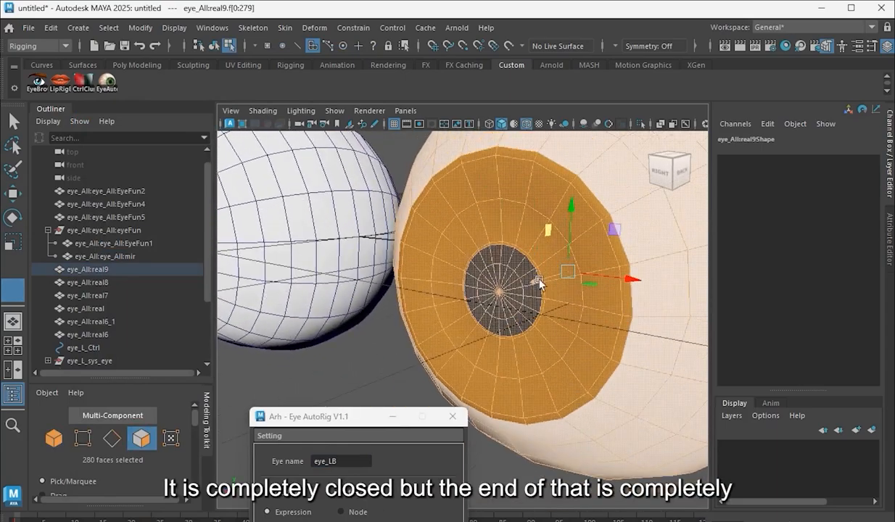
# Step: Return real9 to object selection and examine the eyeball from the side
pyautogui.click(60, 435)
pyautogui.keyDown('alt'); pyautogui.moveTo(595, 303); pyautogui.dragTo(426, 246); pyautogui.keyUp('alt')
pyautogui.scroll(-3, 426, 245)
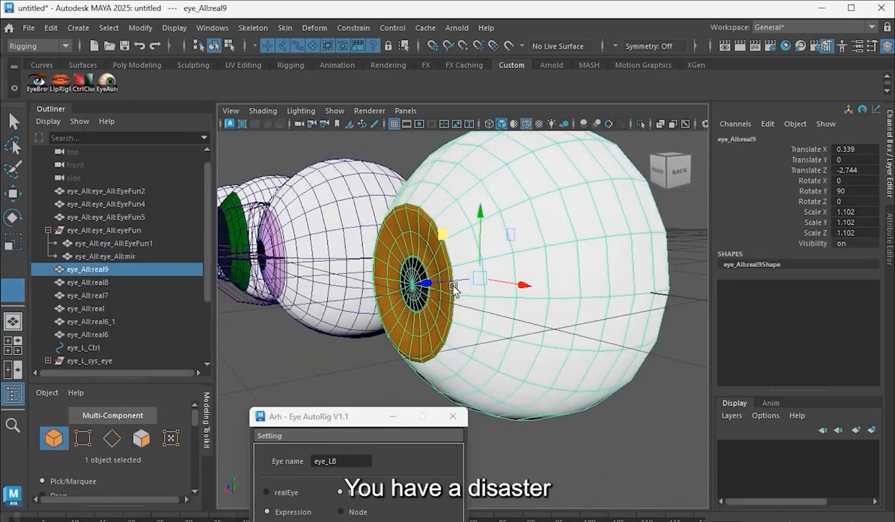
pyautogui.keyDown('alt'); pyautogui.moveTo(453, 289); pyautogui.dragTo(478, 290); pyautogui.keyUp('alt')
# Step: Restart Eye AutoRig with eye name eye_L and realEye, and assign the edge loop around real9's middle as the Center loop
pyautogui.moveTo(326, 417); pyautogui.dragTo(151, 157)
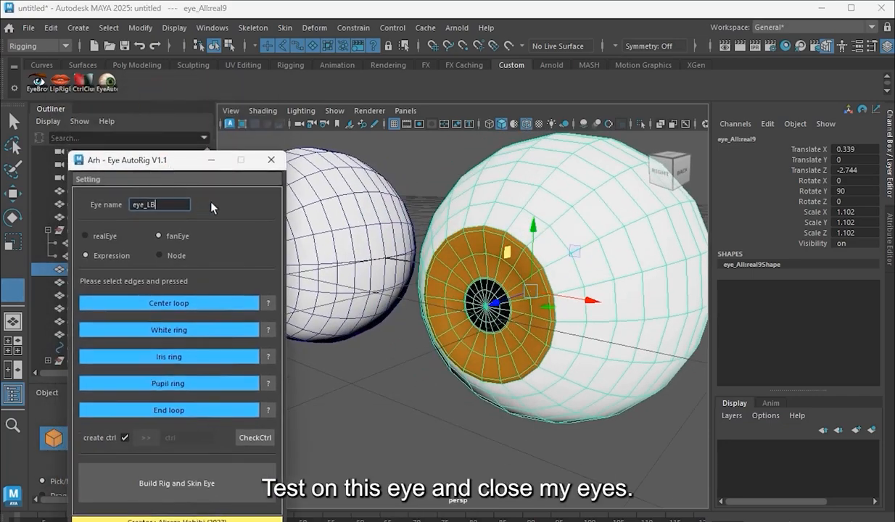
pyautogui.click(267, 163)
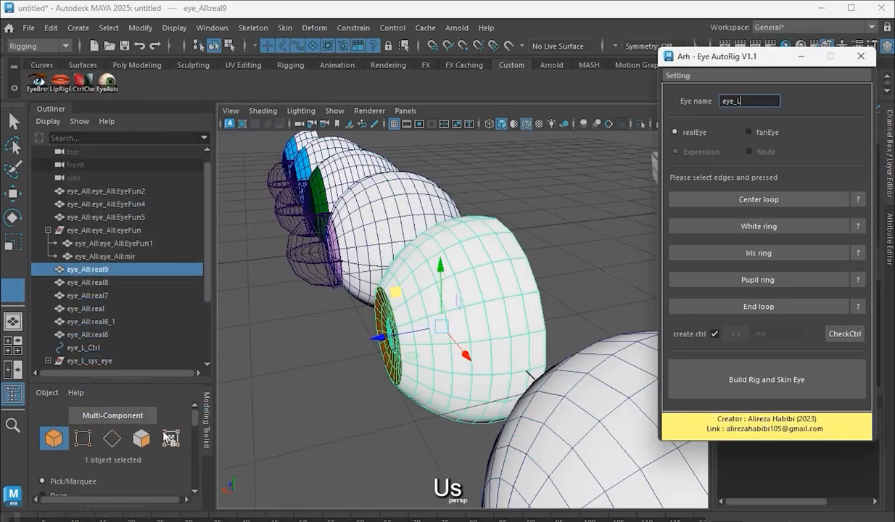
pyautogui.click(115, 442)
pyautogui.keyDown('alt'); pyautogui.moveTo(423, 284); pyautogui.dragTo(427, 330); pyautogui.keyUp('alt')
pyautogui.doubleClick(496, 376)
pyautogui.click(757, 202)
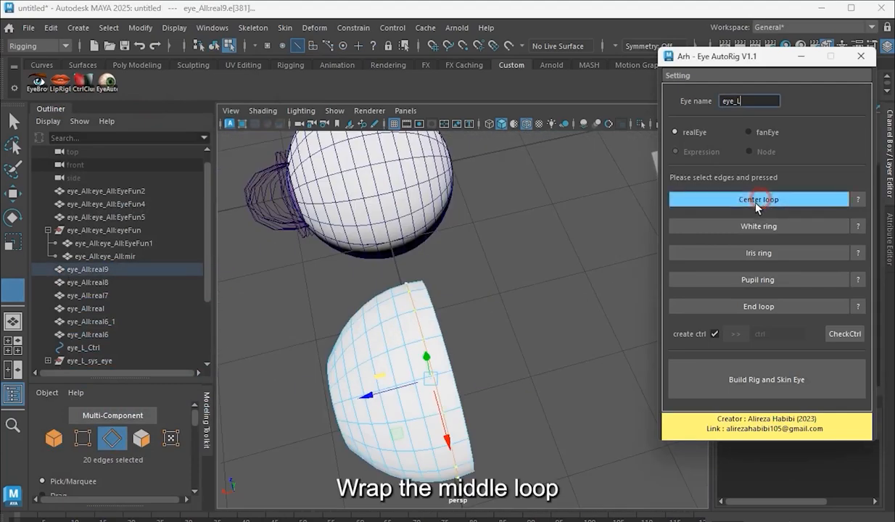
# Step: Select the seven edges running across real9's white area and assign them as the White ring
pyautogui.moveTo(751, 69); pyautogui.dragTo(659, 116)
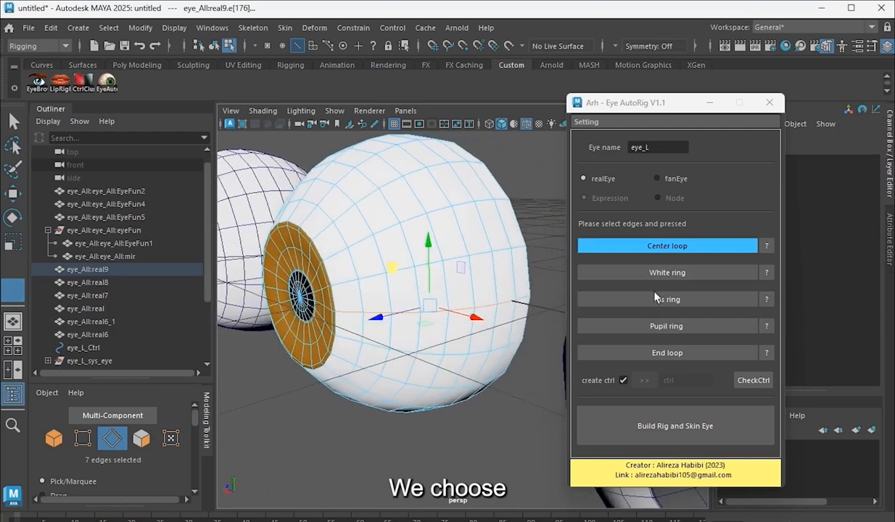
pyautogui.click(630, 274)
# Step: Assign the edges crossing real9's brown iris as the Iris ring and those crossing its black pupil as the Pupil ring
pyautogui.scroll(5, 471, 326)
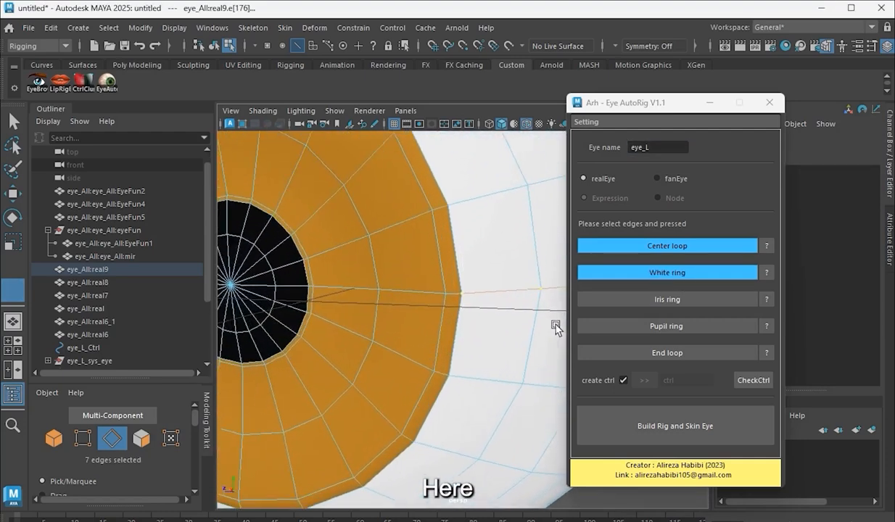
pyautogui.scroll(1, 556, 326)
pyautogui.keyDown('alt'); pyautogui.moveTo(392, 286); pyautogui.dragTo(445, 312, button='middle'); pyautogui.keyUp('alt')
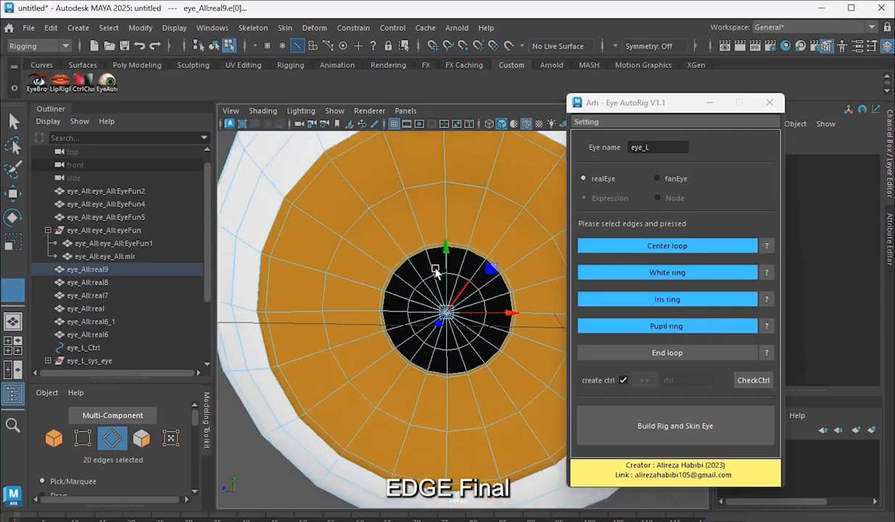
# Step: Assign the edge loop inside real9's black pupil as the End loop, and build and skin the rig under the eye name eye_LA
pyautogui.keyDown('alt'); pyautogui.moveTo(444, 331); pyautogui.dragTo(471, 335); pyautogui.keyUp('alt')
pyautogui.click(668, 353)
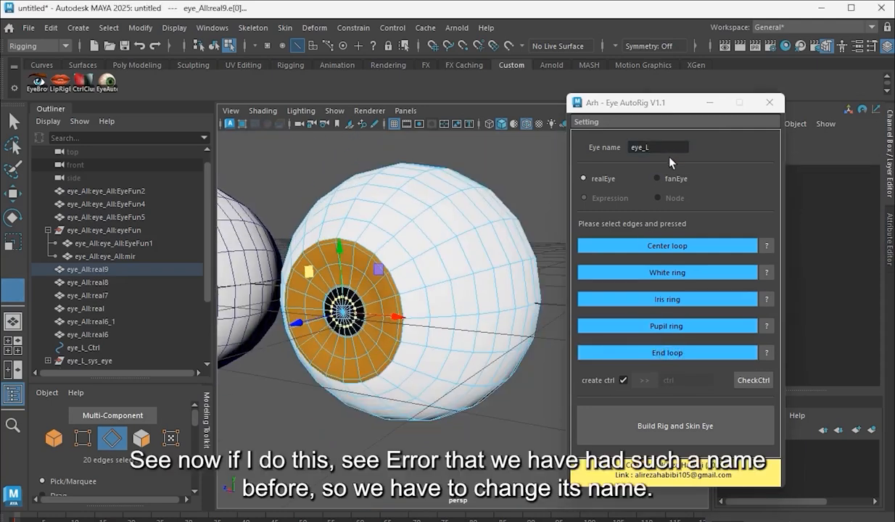
pyautogui.click(581, 426)
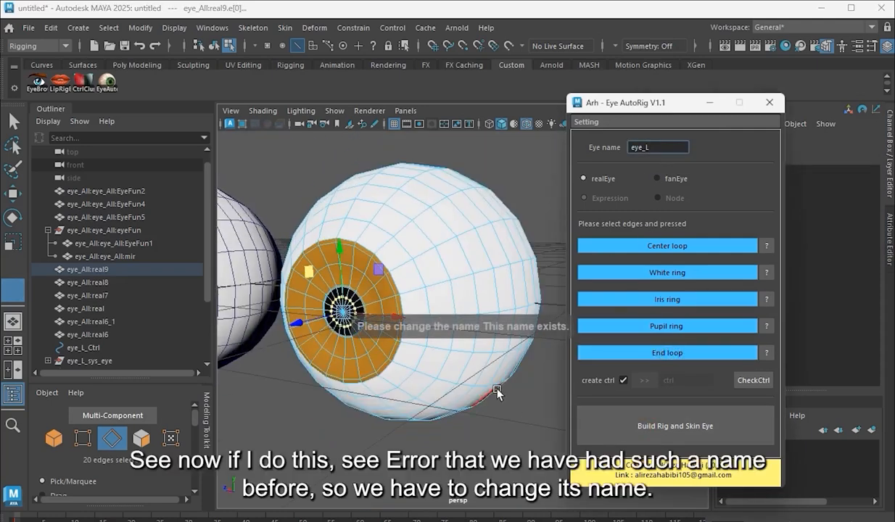
pyautogui.moveTo(649, 111); pyautogui.dragTo(710, 98)
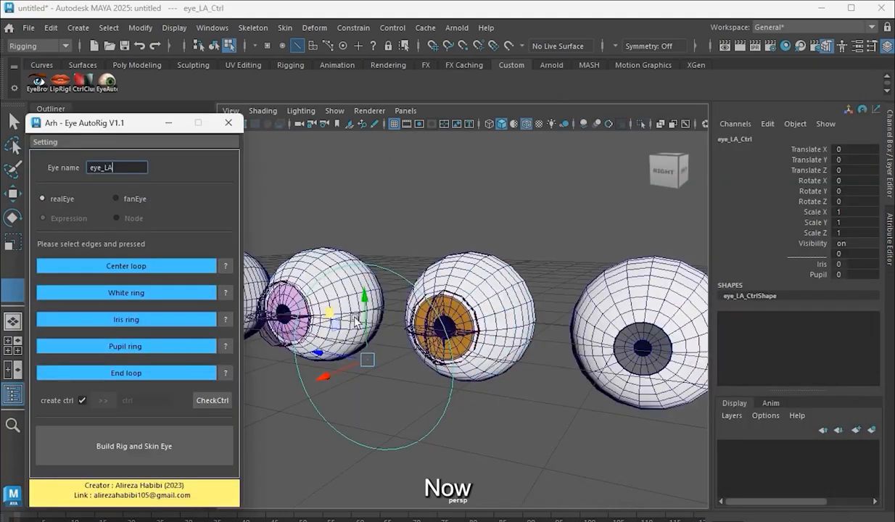
# Step: Test the new eye_LA_Ctrl by moving it, undoing the move, and setting Iris to 3 and Pupil to 8.4
pyautogui.moveTo(299, 291); pyautogui.dragTo(390, 332)
pyautogui.hotkey('ctrl', 'z')
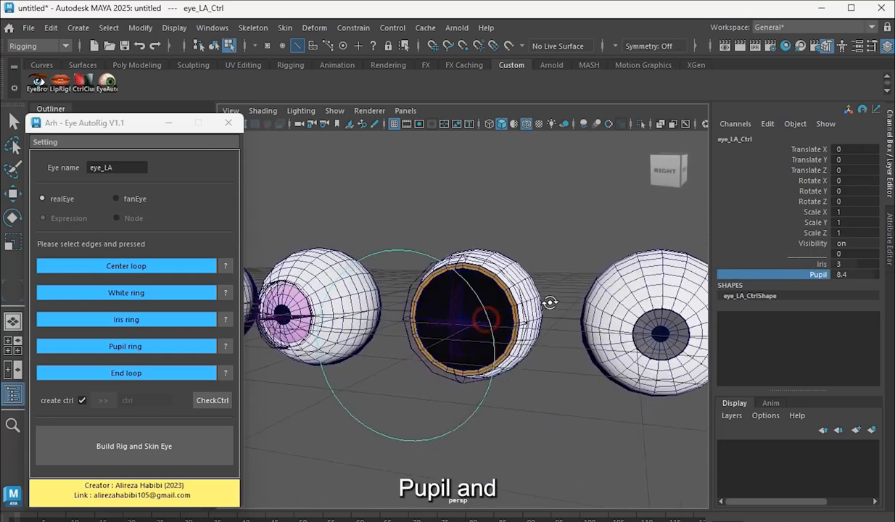
pyautogui.moveTo(549, 299); pyautogui.dragTo(885, 310, button='middle')
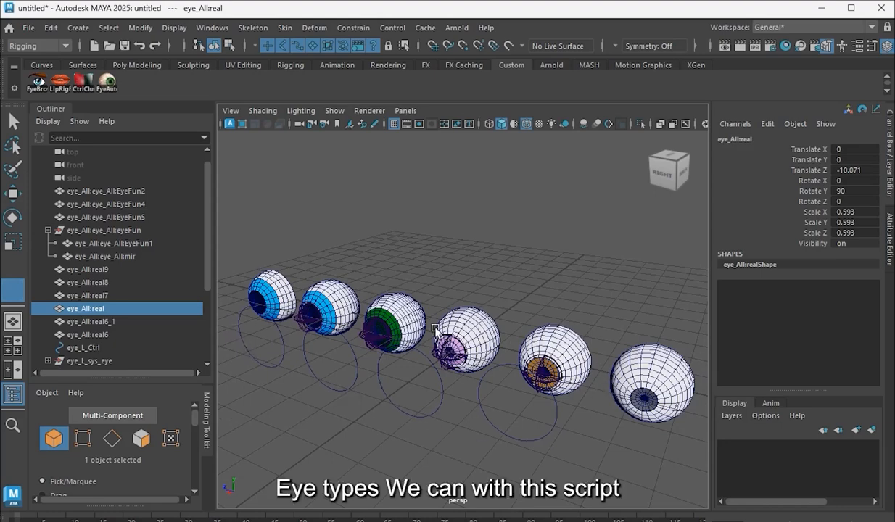
pyautogui.scroll(-1, 504, 296)
pyautogui.keyDown('alt'); pyautogui.moveTo(503, 296); pyautogui.dragTo(480, 302, button='middle'); pyautogui.keyUp('alt')
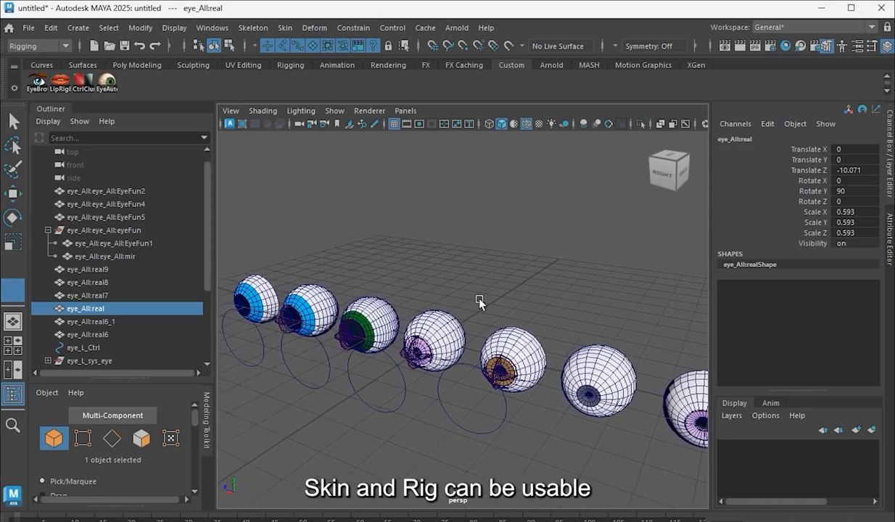